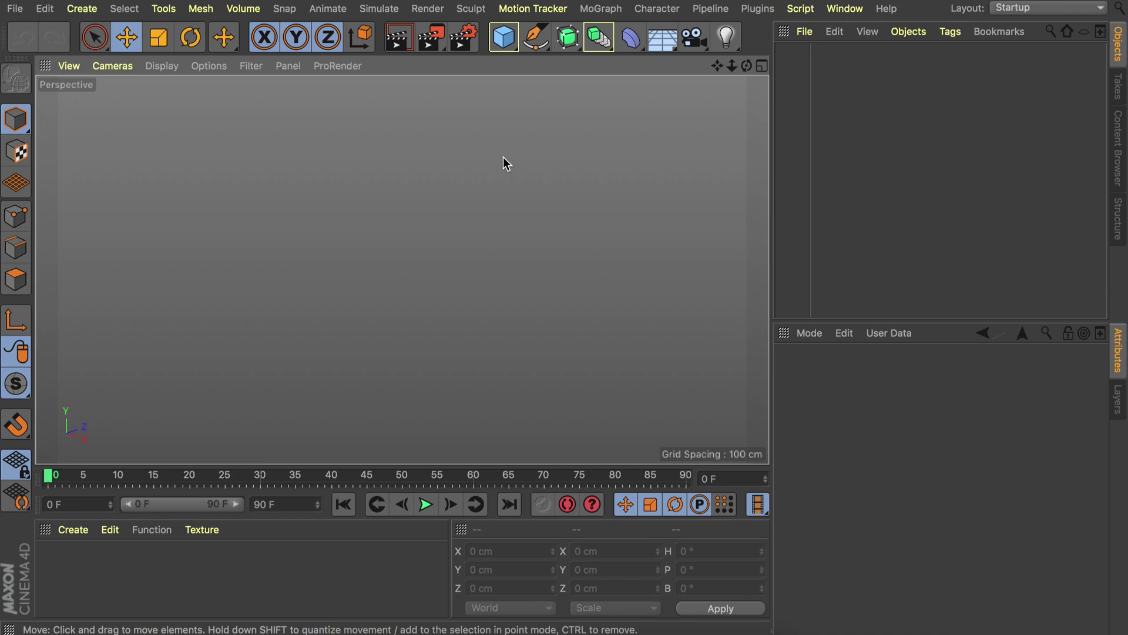
Add a Floor and a Background object and create a new material, Mat
{"action": "left_click", "coordinate": [656, 44]}
{"action": "left_click_drag", "start_coordinate": [670, 47], "coordinate": [743, 194]}
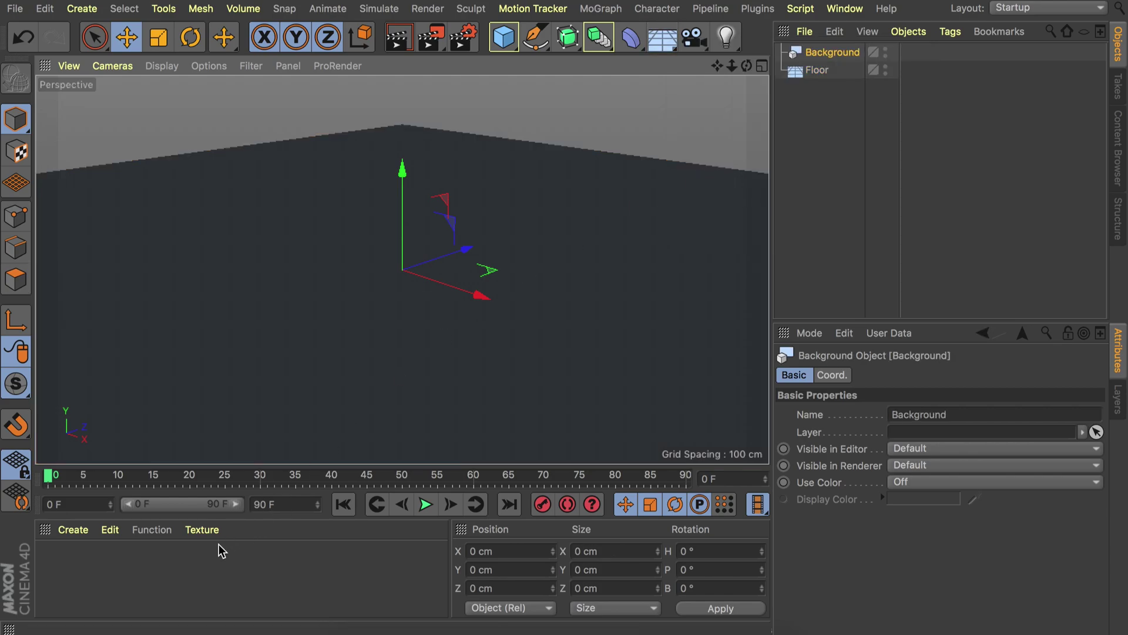
{"action": "double_click", "coordinate": [138, 583]}
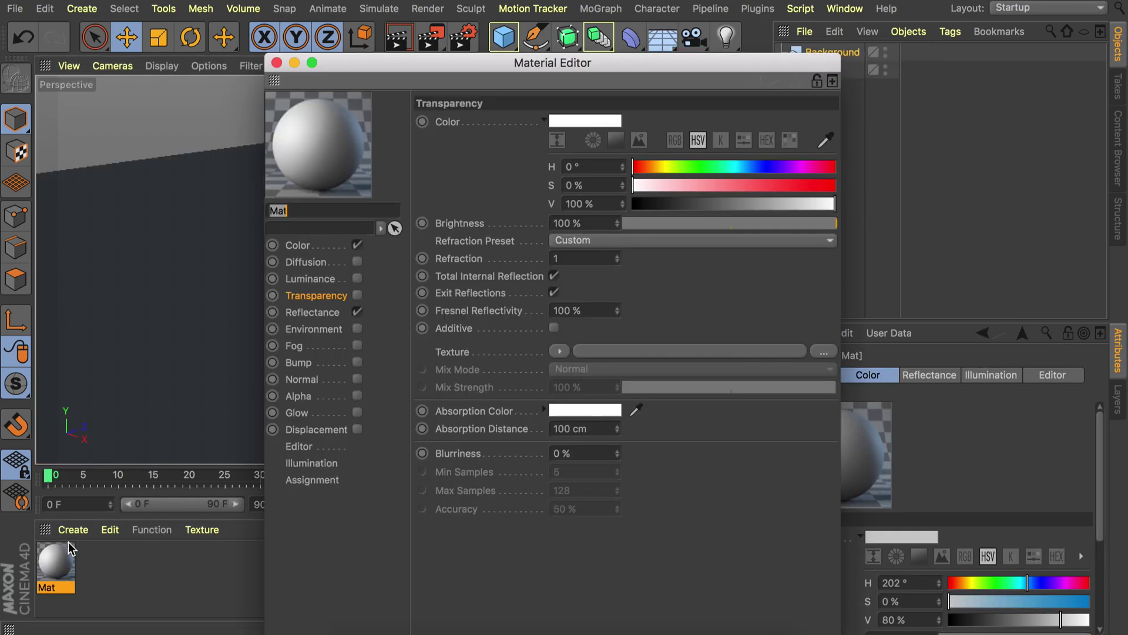
Set Mat's colour brightness to 96% for a near-white colour
{"action": "double_click", "coordinate": [64, 567]}
{"action": "left_click", "coordinate": [297, 246]}
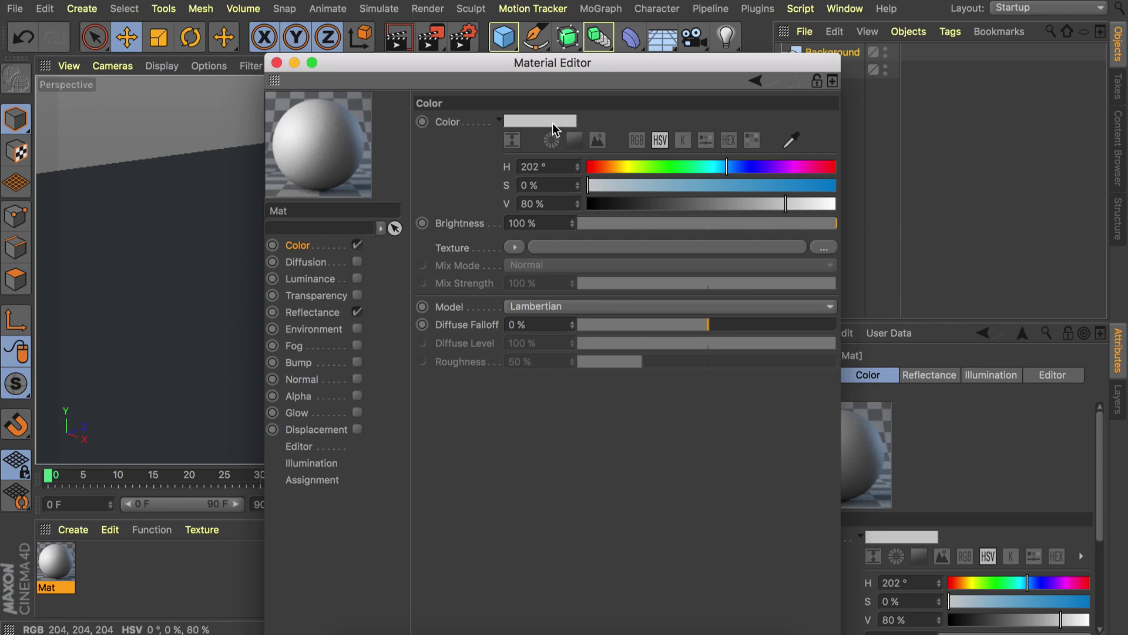
{"action": "left_click_drag", "start_coordinate": [795, 206], "coordinate": [829, 208]}
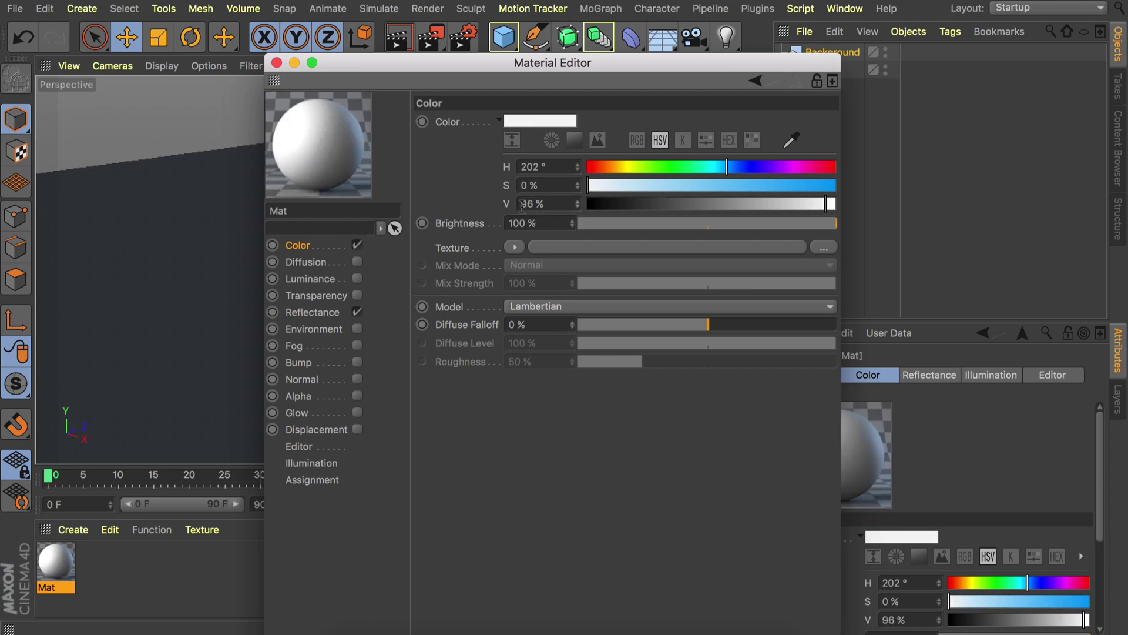
{"action": "left_click", "coordinate": [276, 63]}
Apply Mat to the Floor and the Background and render a preview
{"action": "left_click_drag", "start_coordinate": [62, 566], "coordinate": [823, 71]}
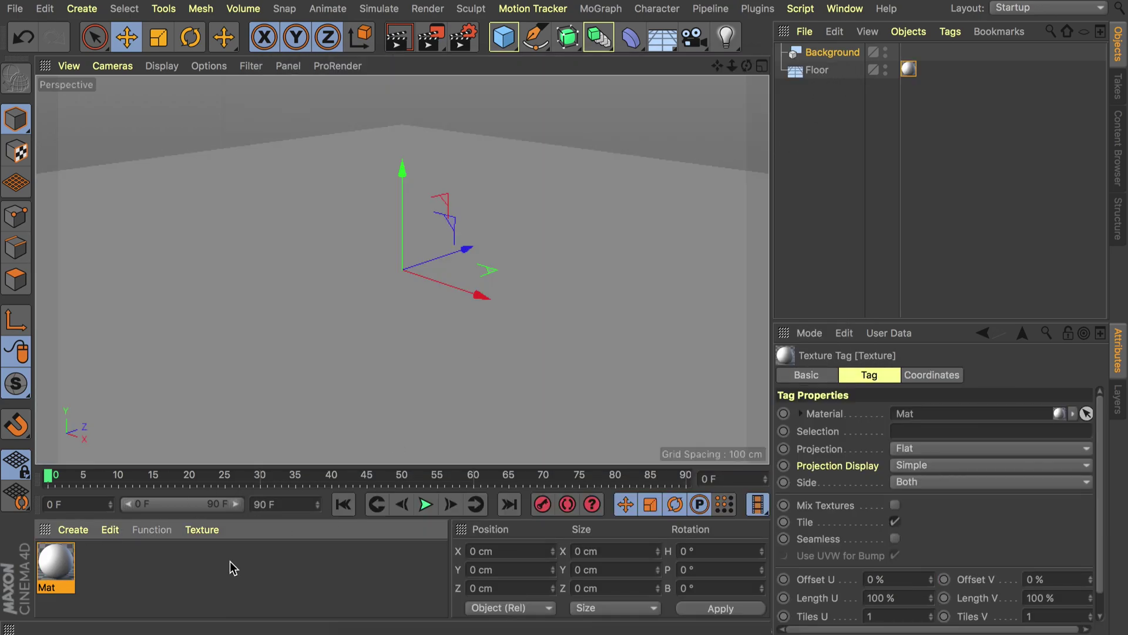
{"action": "left_click_drag", "start_coordinate": [70, 571], "coordinate": [837, 54]}
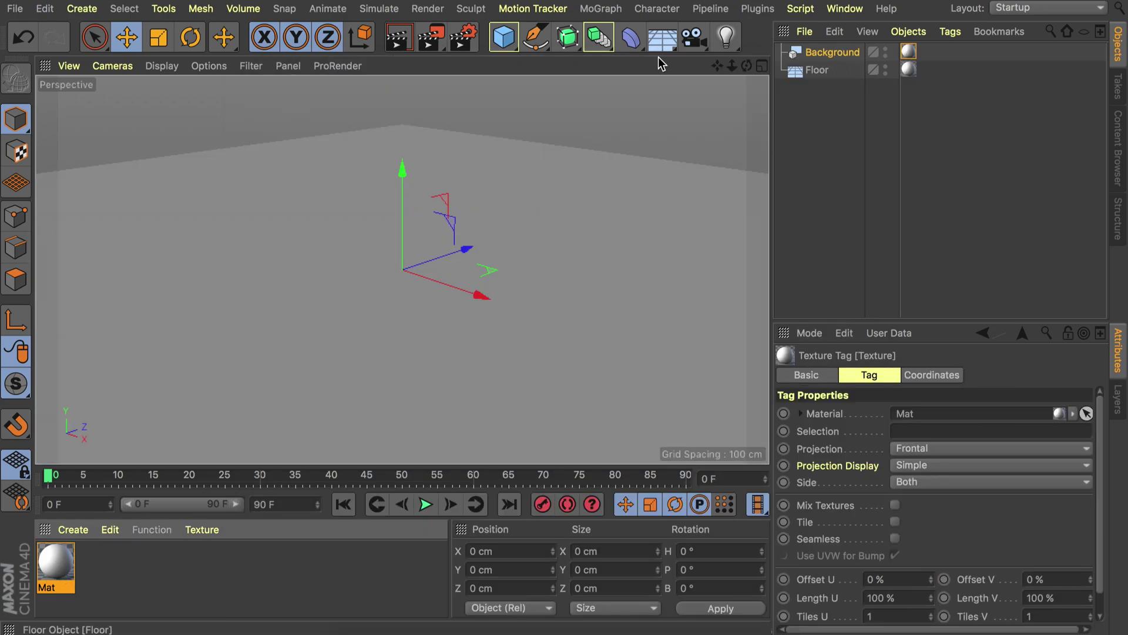
{"action": "left_click", "coordinate": [404, 46]}
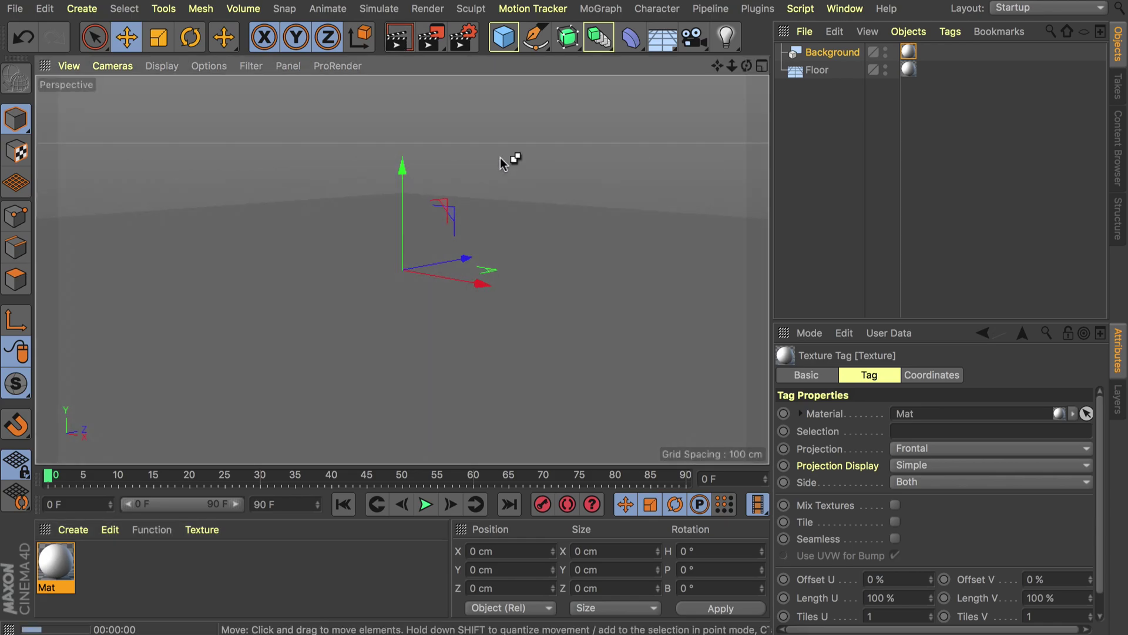
{"action": "key", "text": "ctrl+r"}
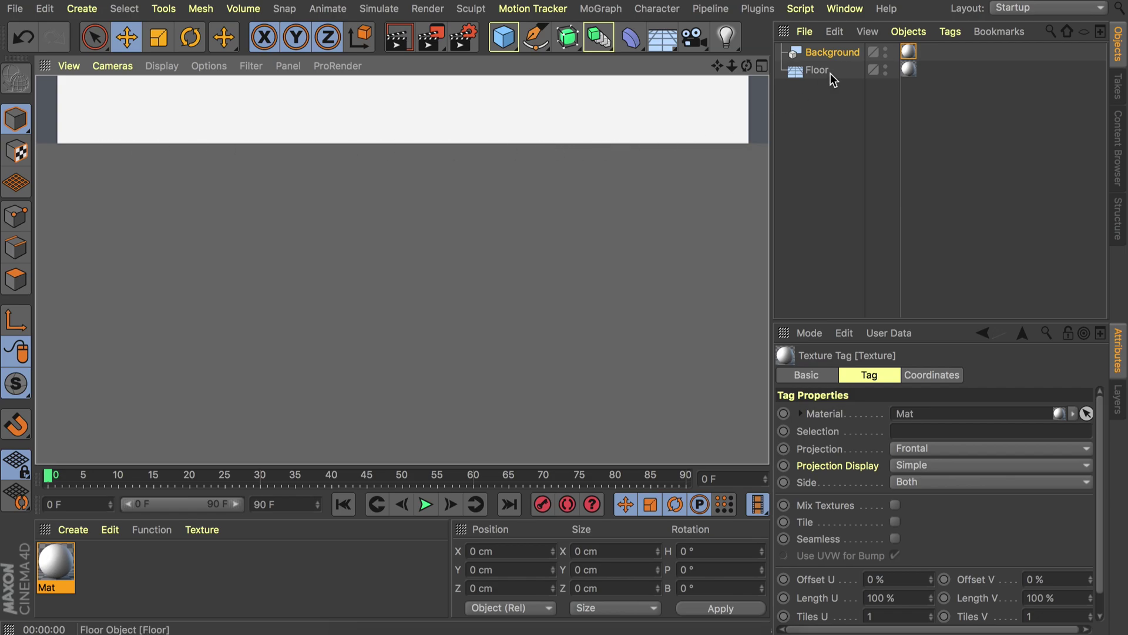
Give the Floor a Compositing tag with Compositing Background enabled and render to check it
{"action": "right_click", "coordinate": [810, 70]}
{"action": "mouse_move", "coordinate": [866, 10]}
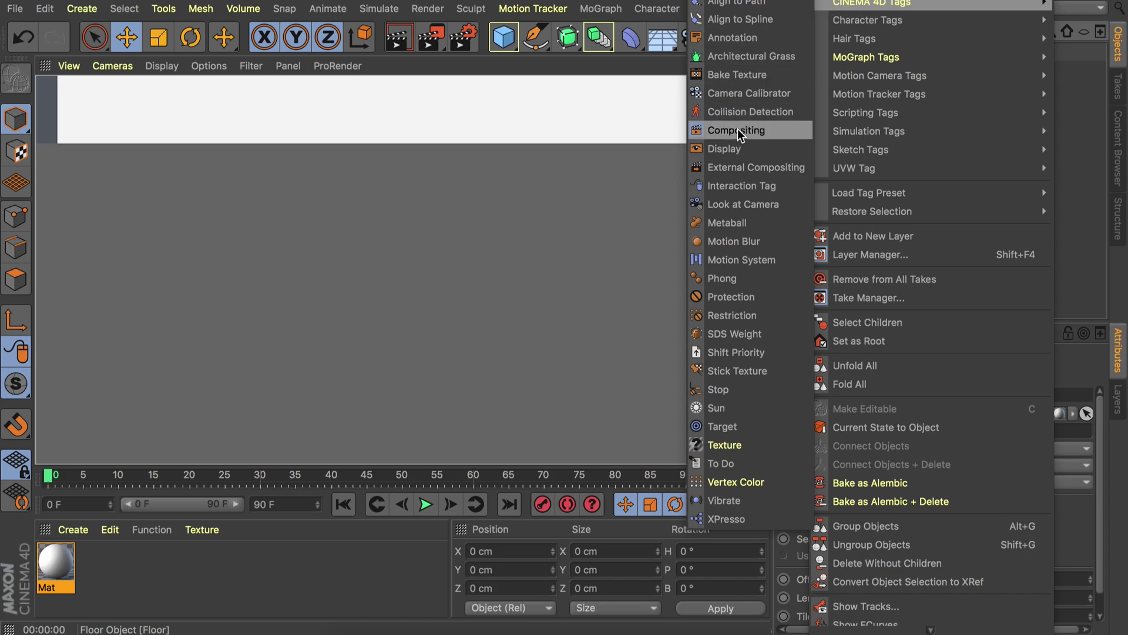
{"action": "left_click", "coordinate": [739, 132]}
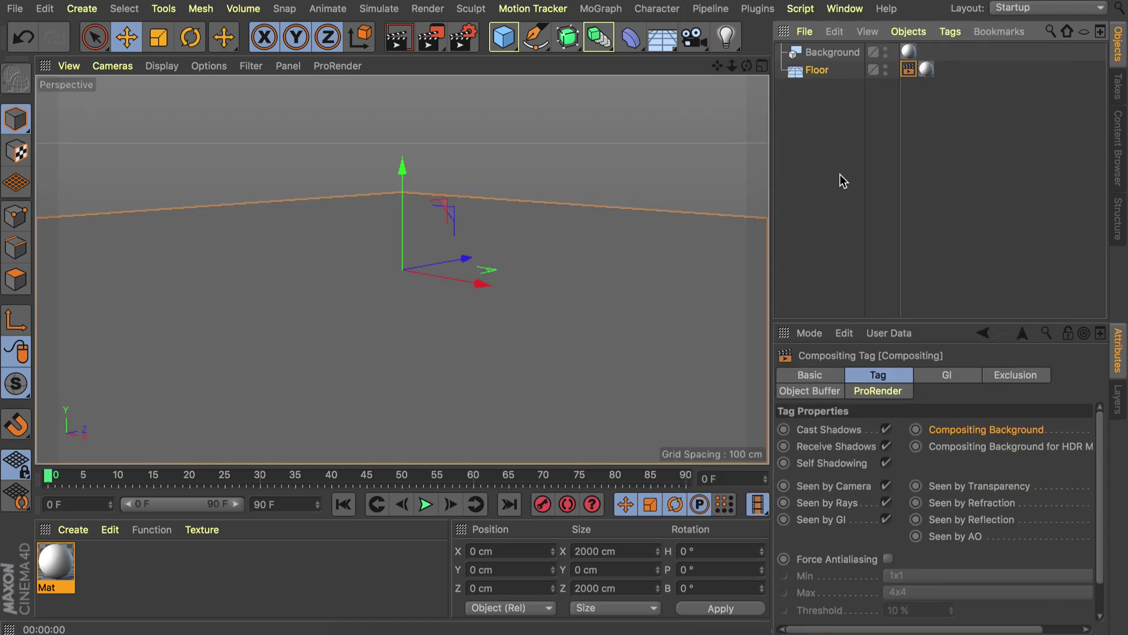
{"action": "left_click_drag", "start_coordinate": [909, 632], "coordinate": [937, 632]}
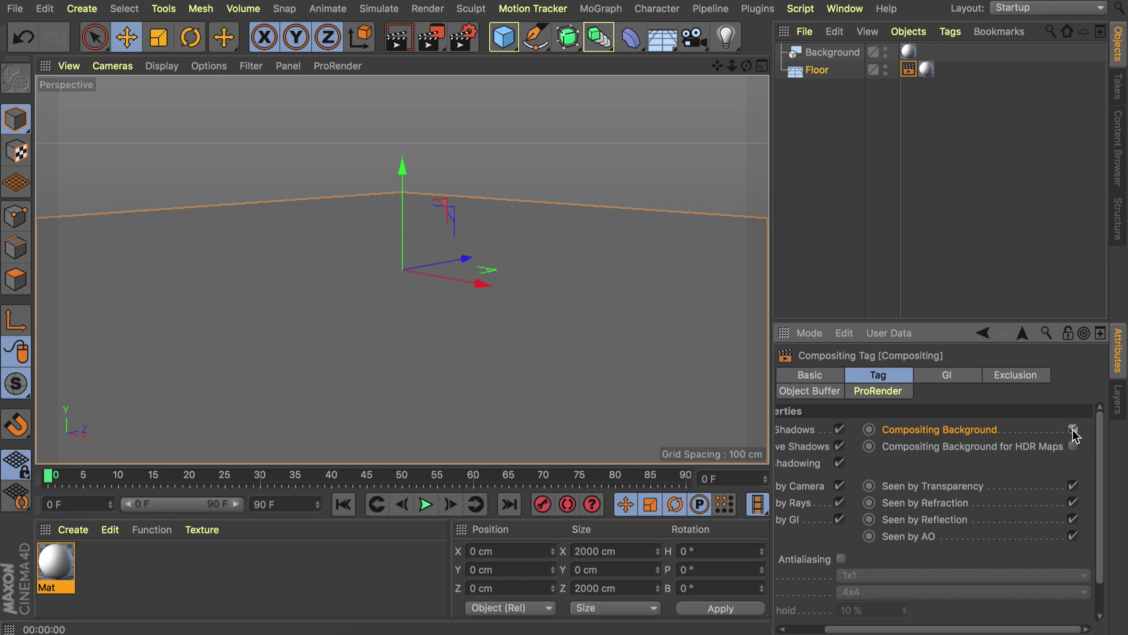
{"action": "left_click", "coordinate": [398, 51]}
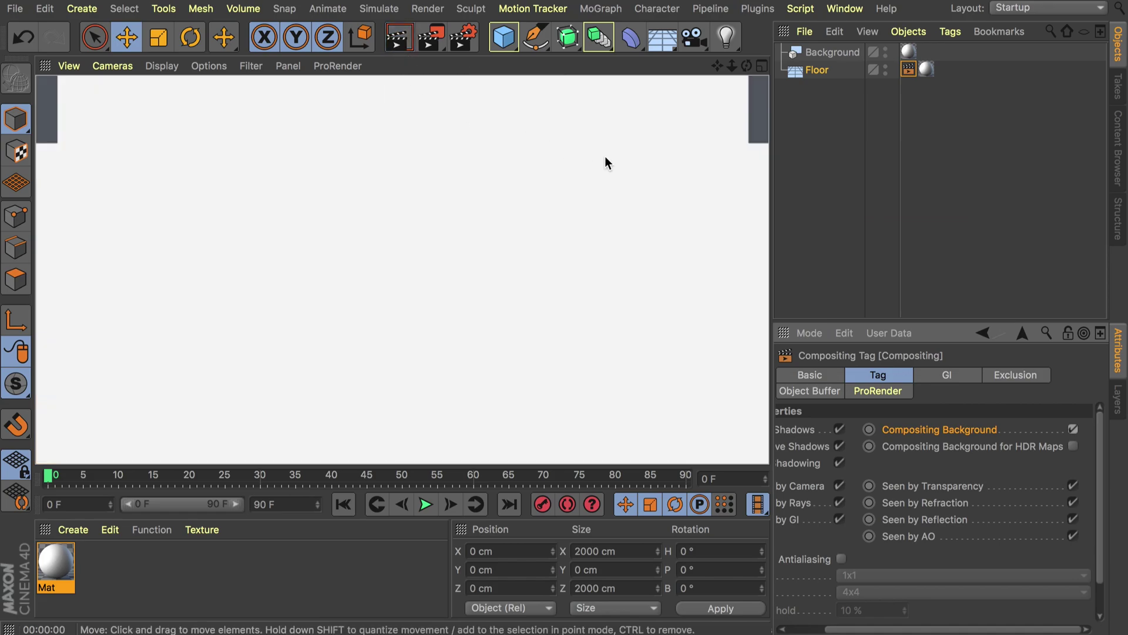
{"action": "left_click", "coordinate": [474, 172]}
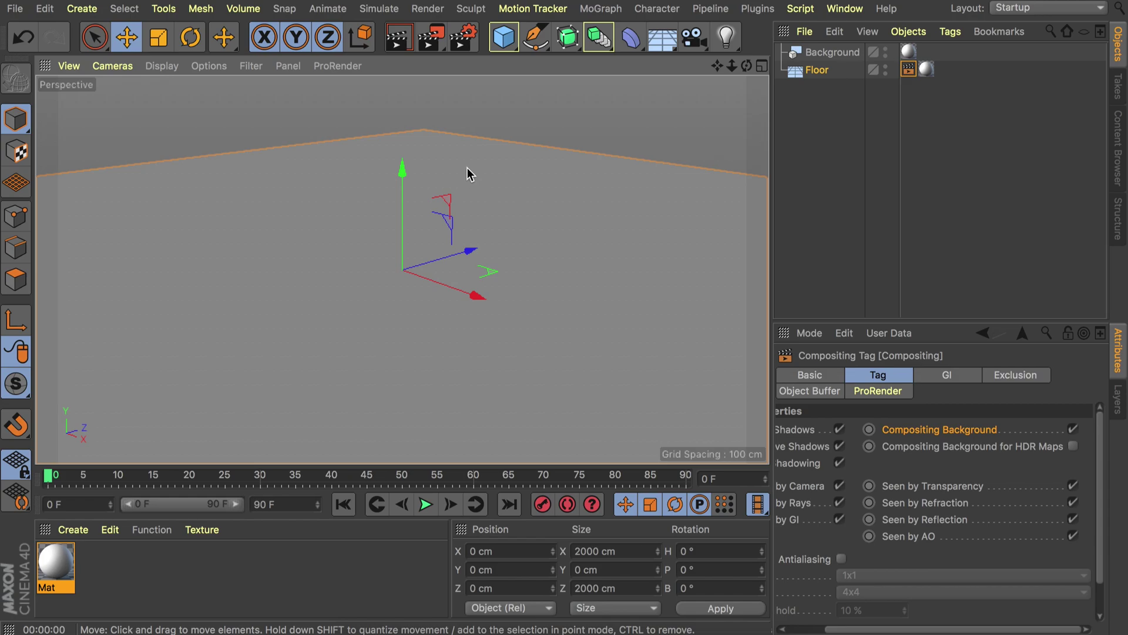
Add a Sphere raised above the floor and show wireframe lines over the shaded view
{"action": "left_click", "coordinate": [503, 37]}
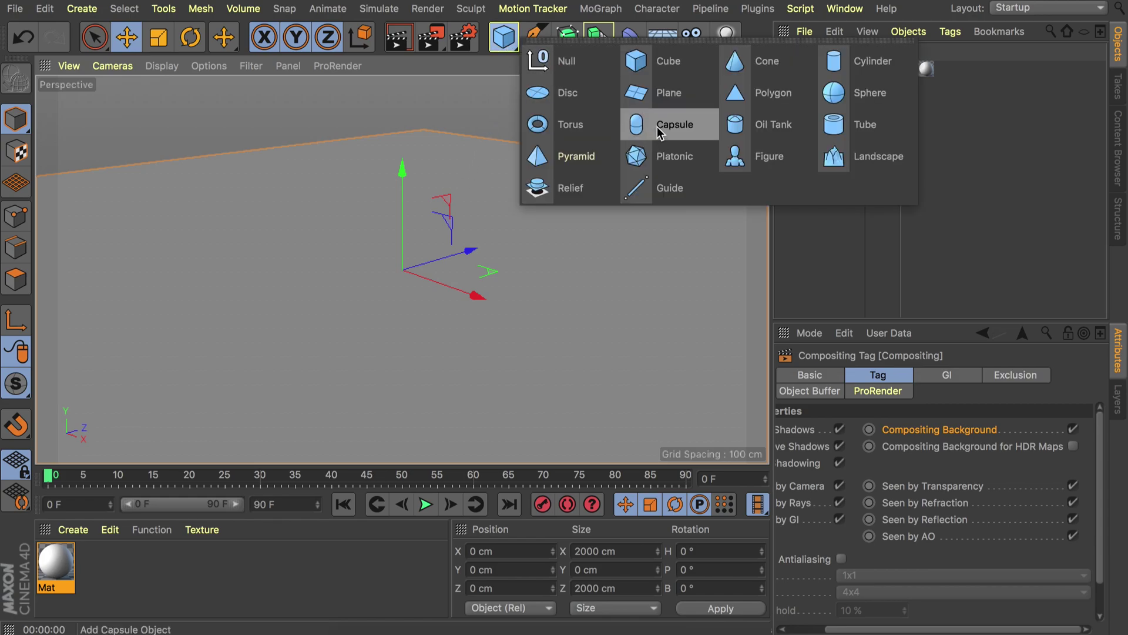
{"action": "left_click", "coordinate": [862, 95]}
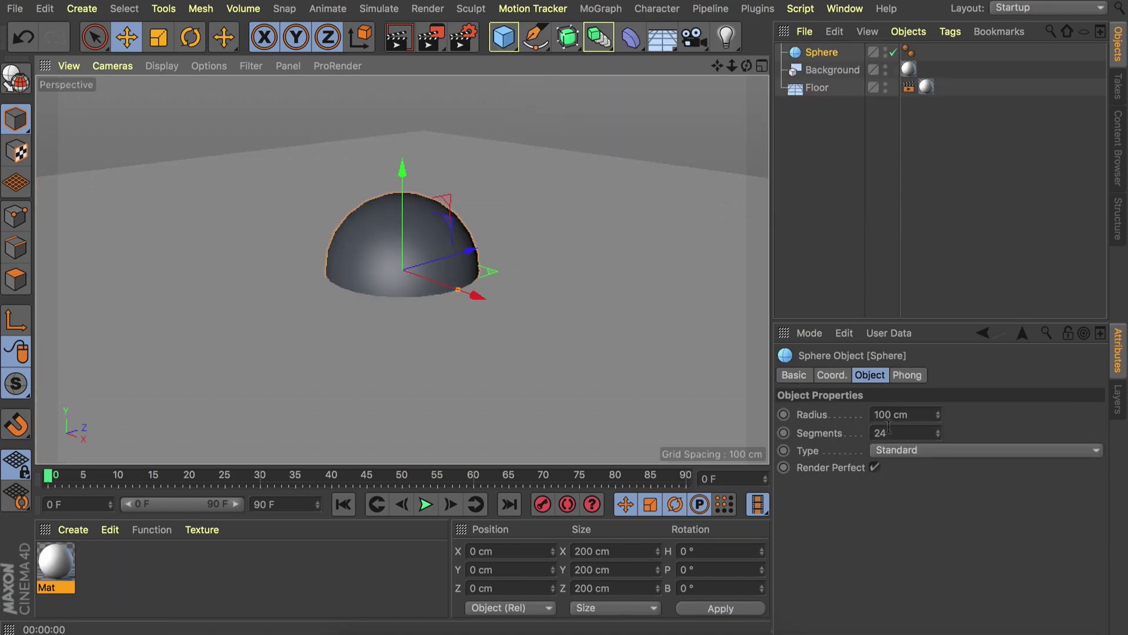
{"action": "left_click_drag", "start_coordinate": [402, 189], "coordinate": [400, 96]}
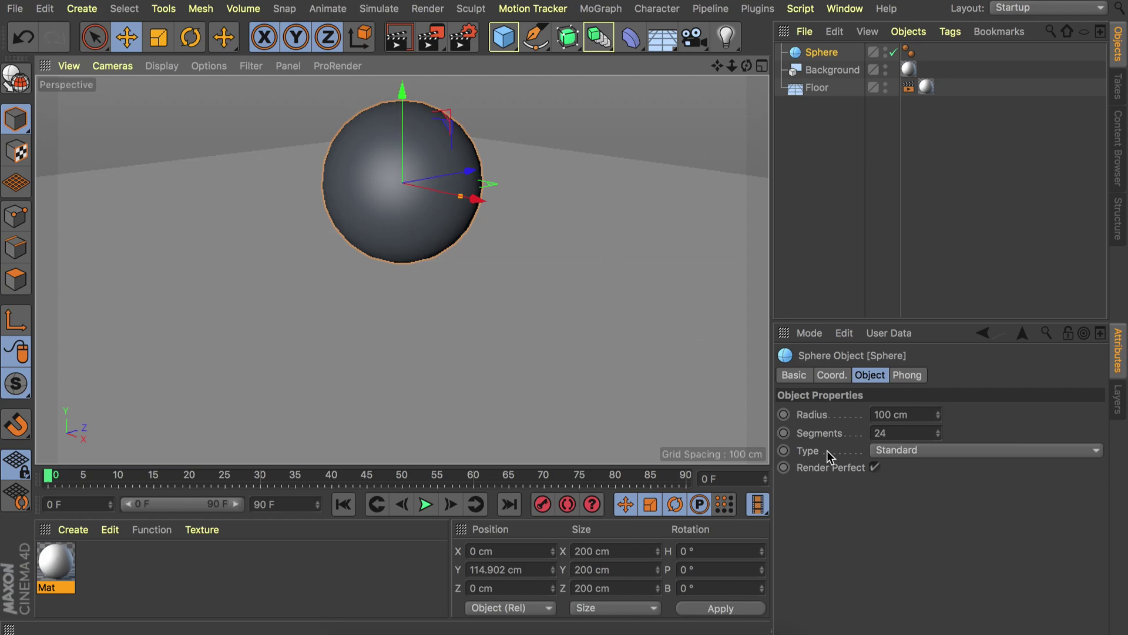
{"action": "left_click", "coordinate": [157, 66]}
{"action": "left_click", "coordinate": [182, 109]}
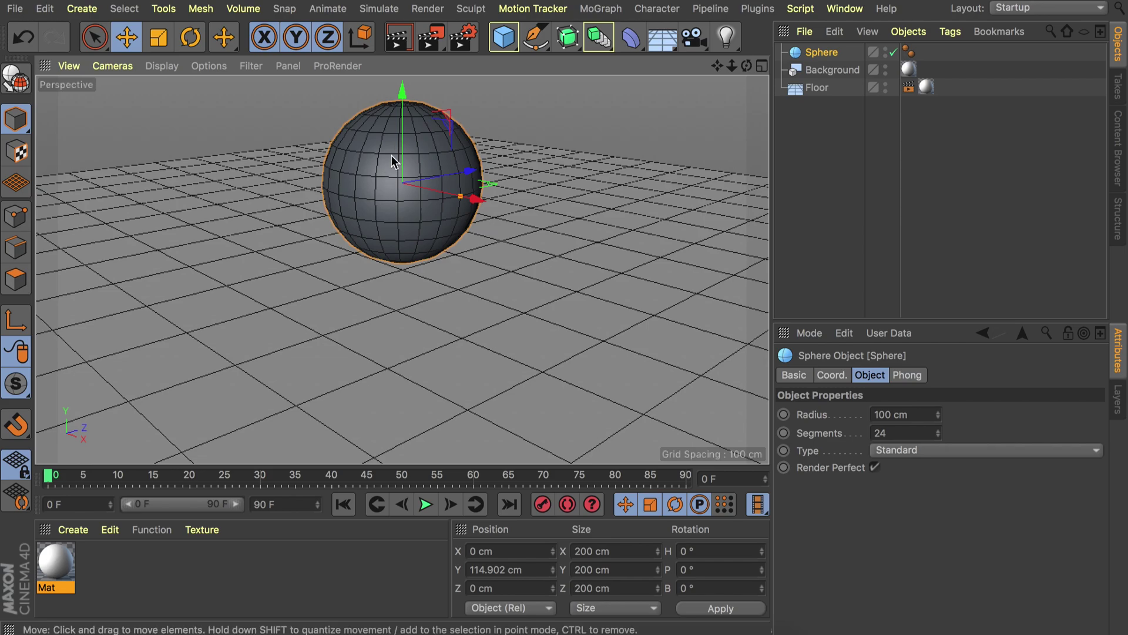
{"action": "left_click_drag", "start_coordinate": [414, 107], "coordinate": [366, 175], "text": "alt"}
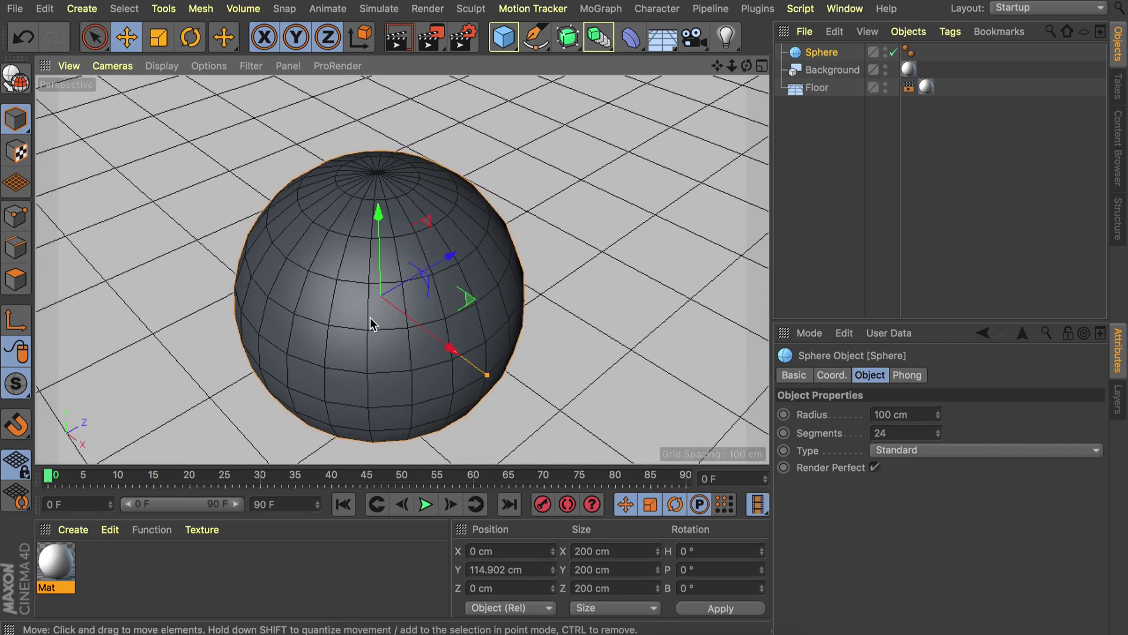
Make the sphere an Octahedron type with 10 segments
{"action": "left_click", "coordinate": [910, 451]}
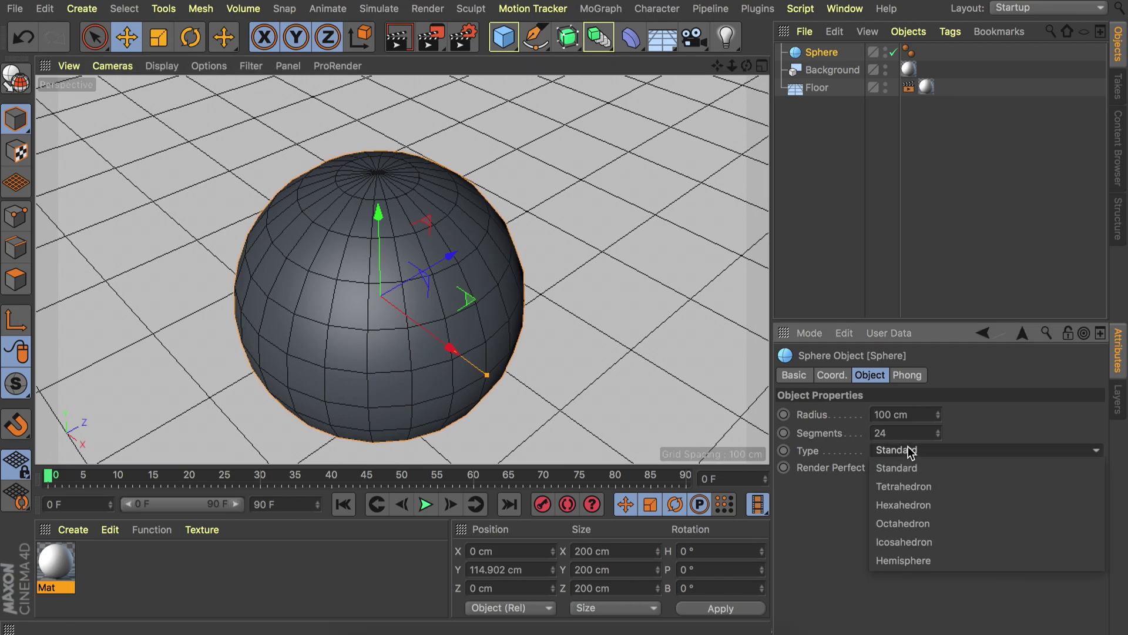
{"action": "left_click", "coordinate": [898, 524]}
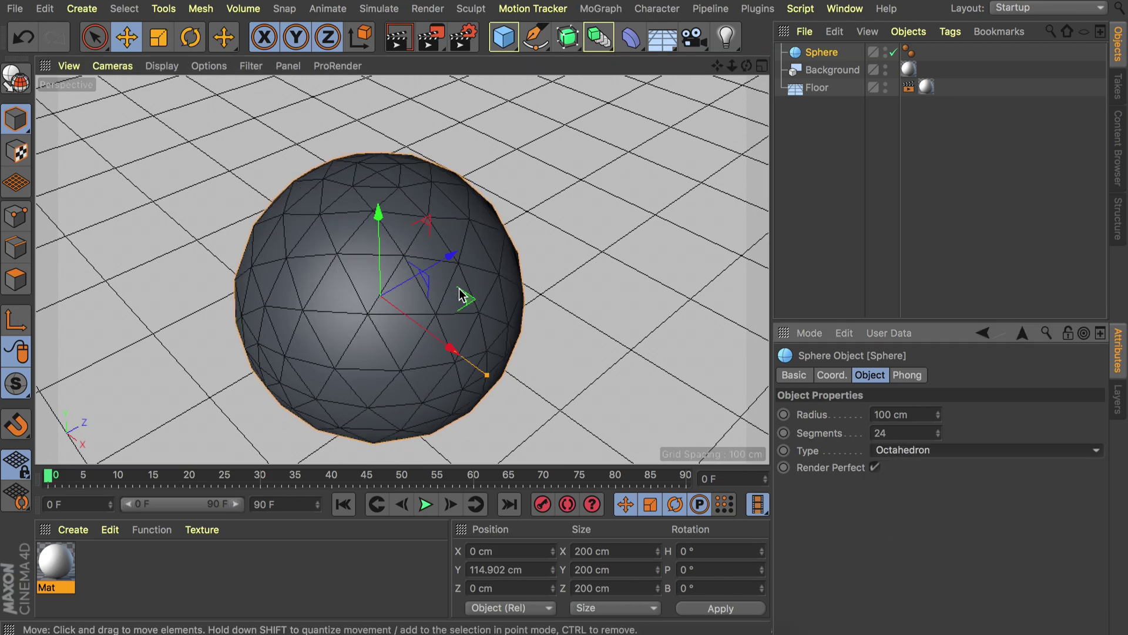
{"action": "left_click", "coordinate": [892, 435]}
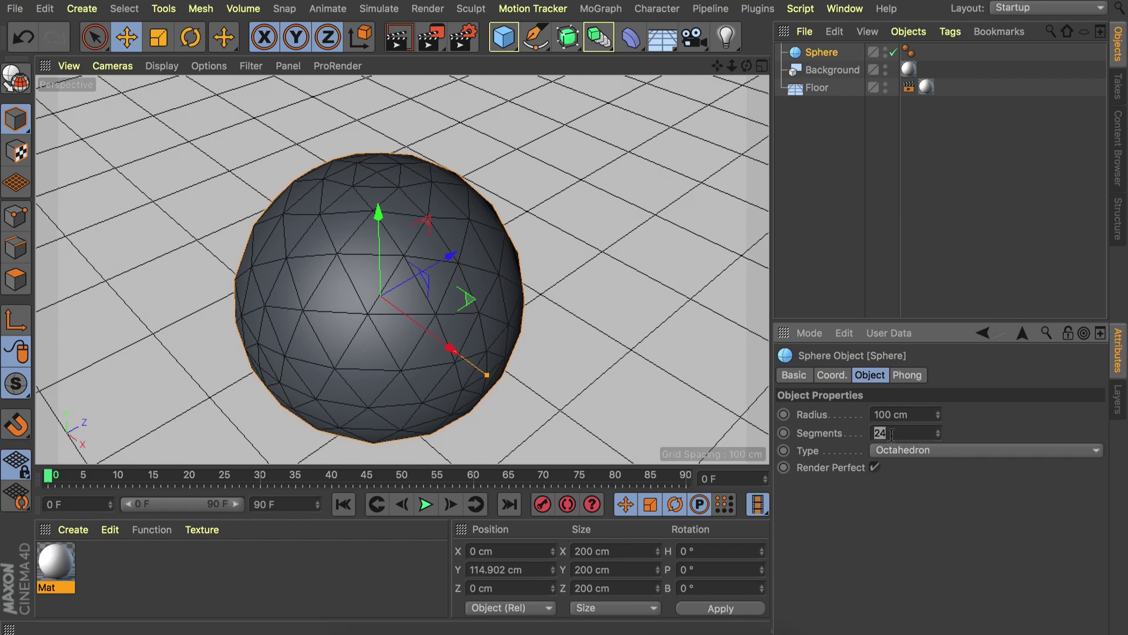
{"action": "type", "text": "10"}
{"action": "key", "text": "Return"}
{"action": "left_click_drag", "start_coordinate": [358, 303], "coordinate": [444, 244], "text": "alt"}
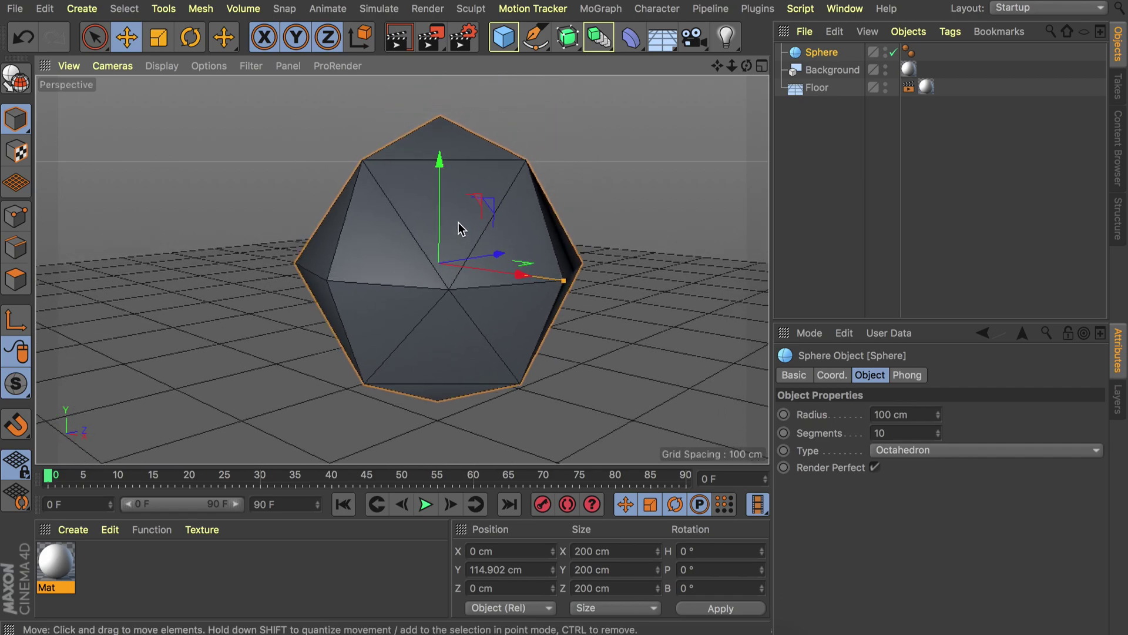
{"action": "left_click_drag", "start_coordinate": [459, 222], "coordinate": [457, 167], "text": "alt"}
{"action": "scroll", "coordinate": [447, 206], "scroll_direction": "down", "scroll_amount": 3}
{"action": "left_click_drag", "start_coordinate": [447, 206], "coordinate": [485, 204], "text": "alt"}
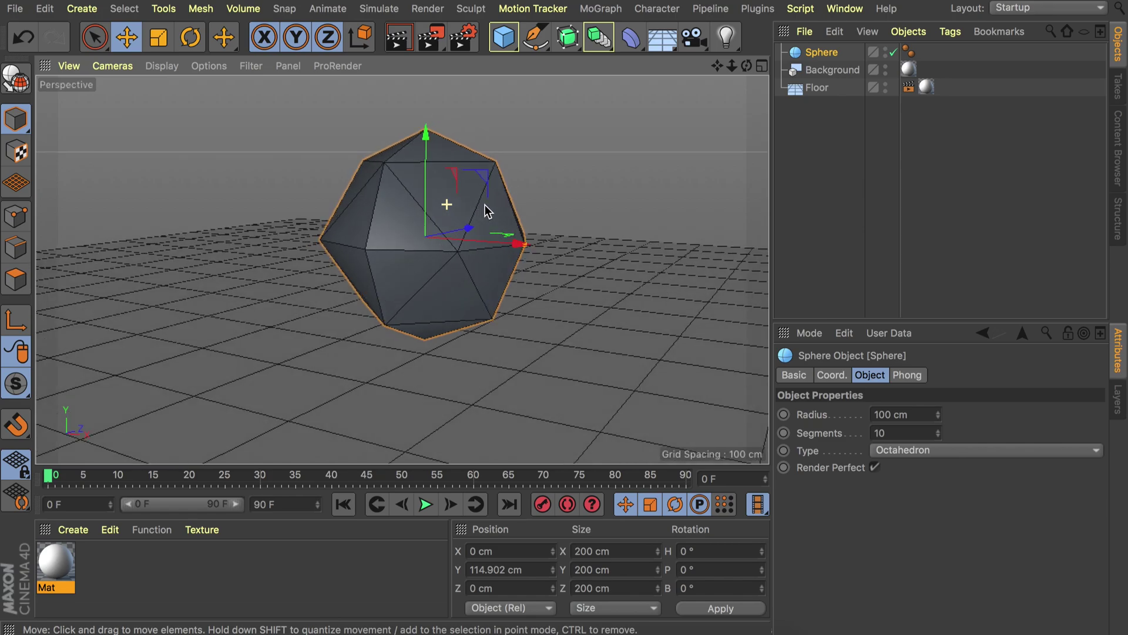
Add a Displacer deformer under the Sphere with Height 100 cm
{"action": "left_click", "coordinate": [631, 38]}
{"action": "left_click", "coordinate": [221, 245]}
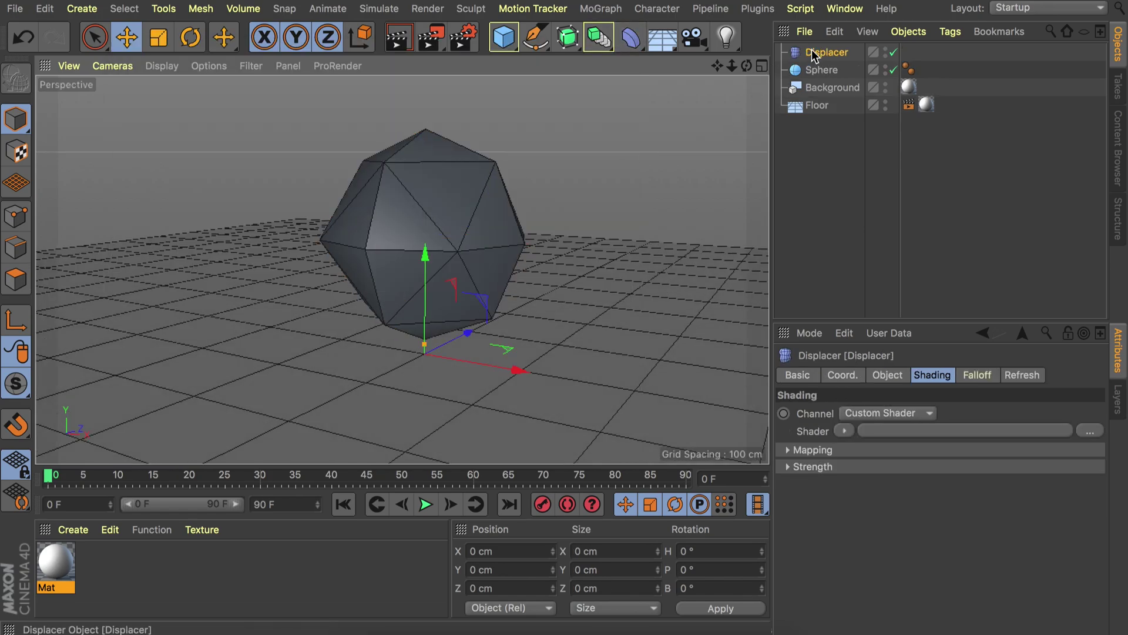
{"action": "left_click_drag", "start_coordinate": [825, 53], "coordinate": [826, 70]}
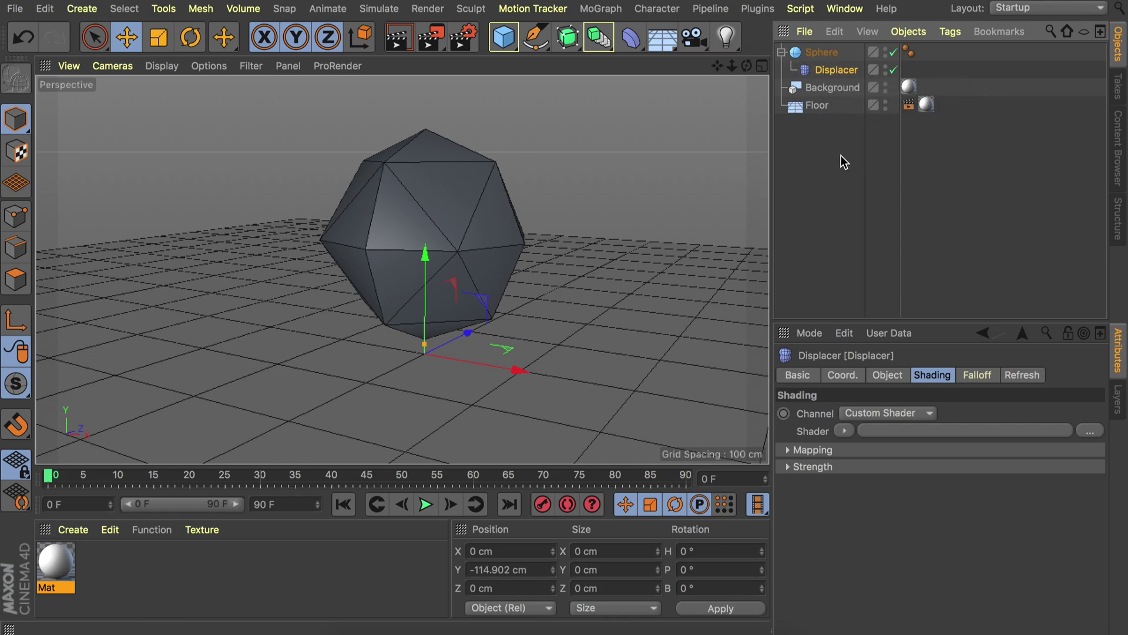
{"action": "left_click", "coordinate": [888, 375]}
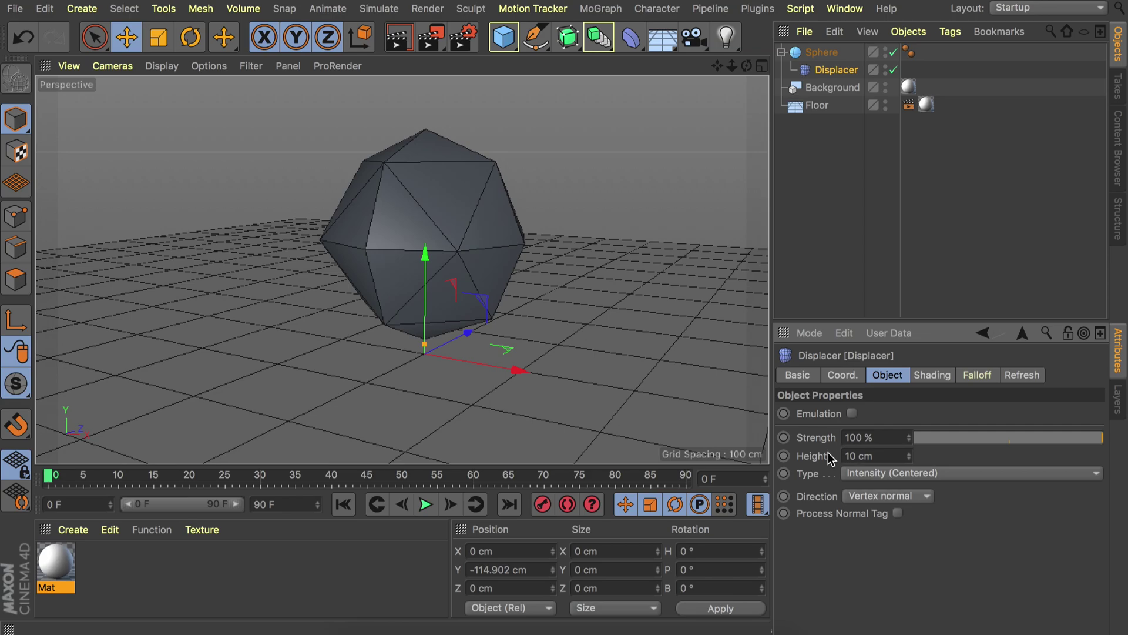
{"action": "left_click", "coordinate": [886, 457]}
{"action": "type", "text": "100"}
{"action": "key", "text": "Return"}
{"action": "left_click", "coordinate": [933, 377]}
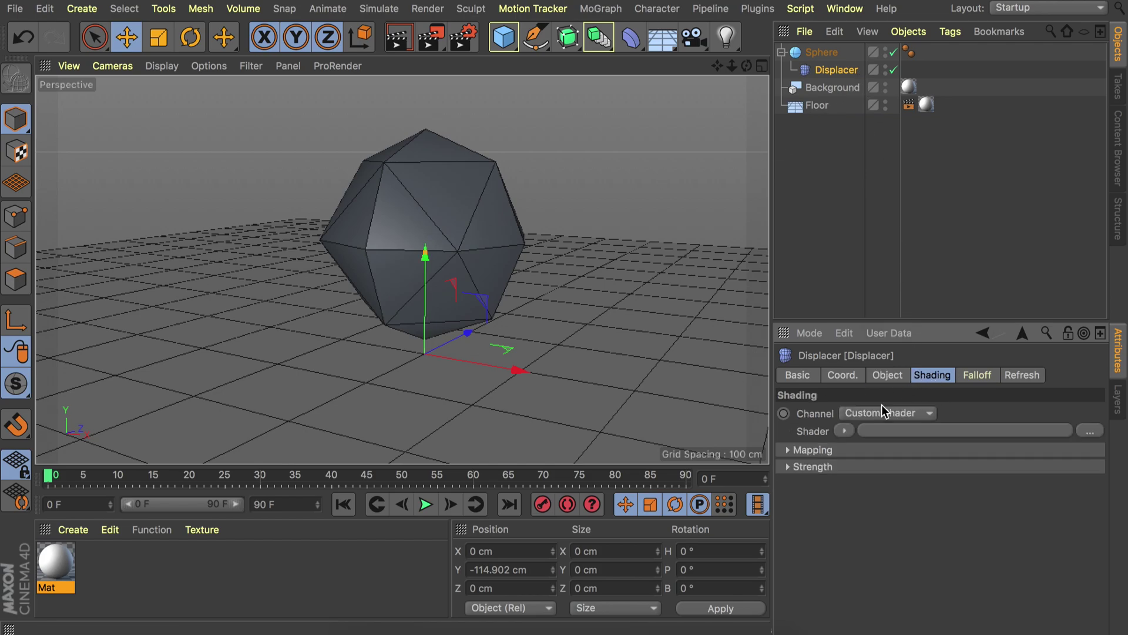
Use a Noise shader for the Displacer's displacement
{"action": "left_click", "coordinate": [843, 431]}
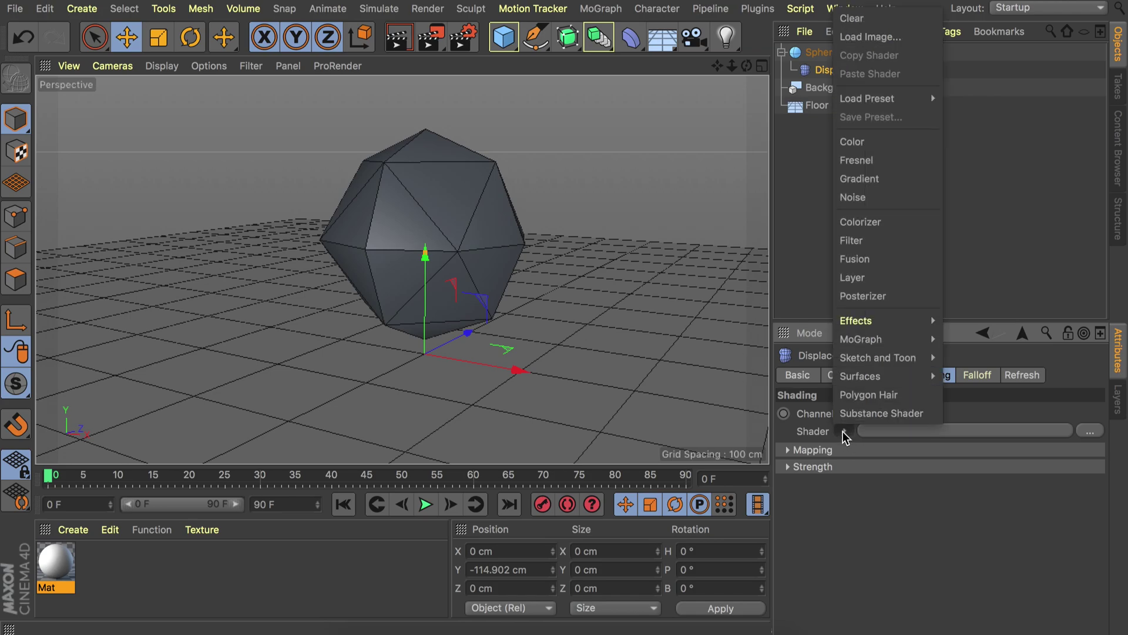
{"action": "left_click", "coordinate": [855, 199]}
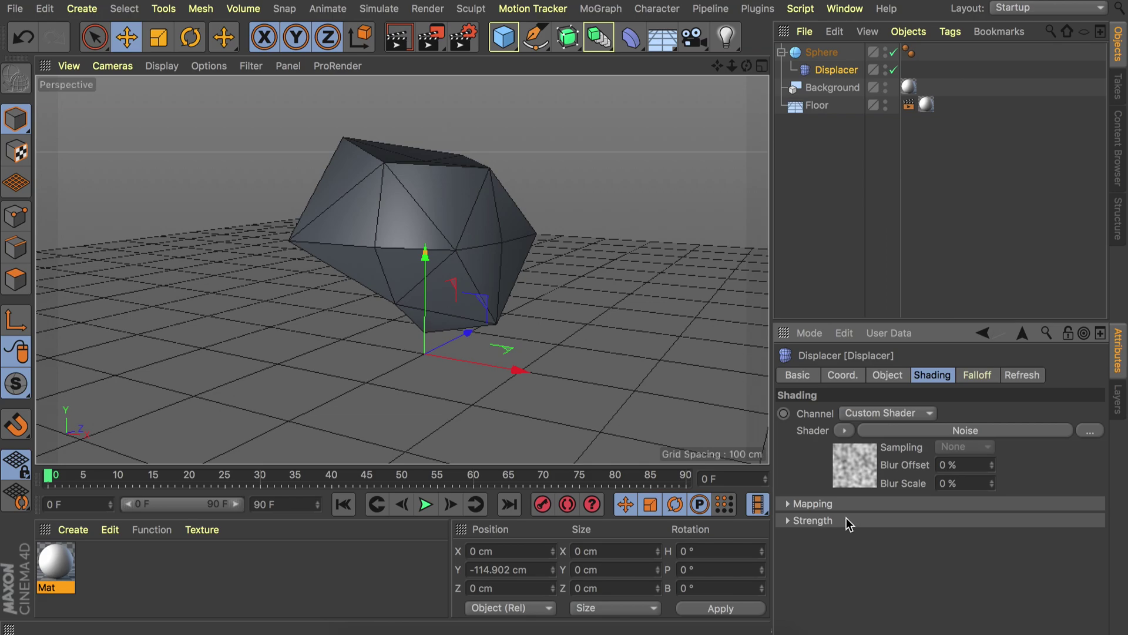
{"action": "left_click", "coordinate": [855, 468]}
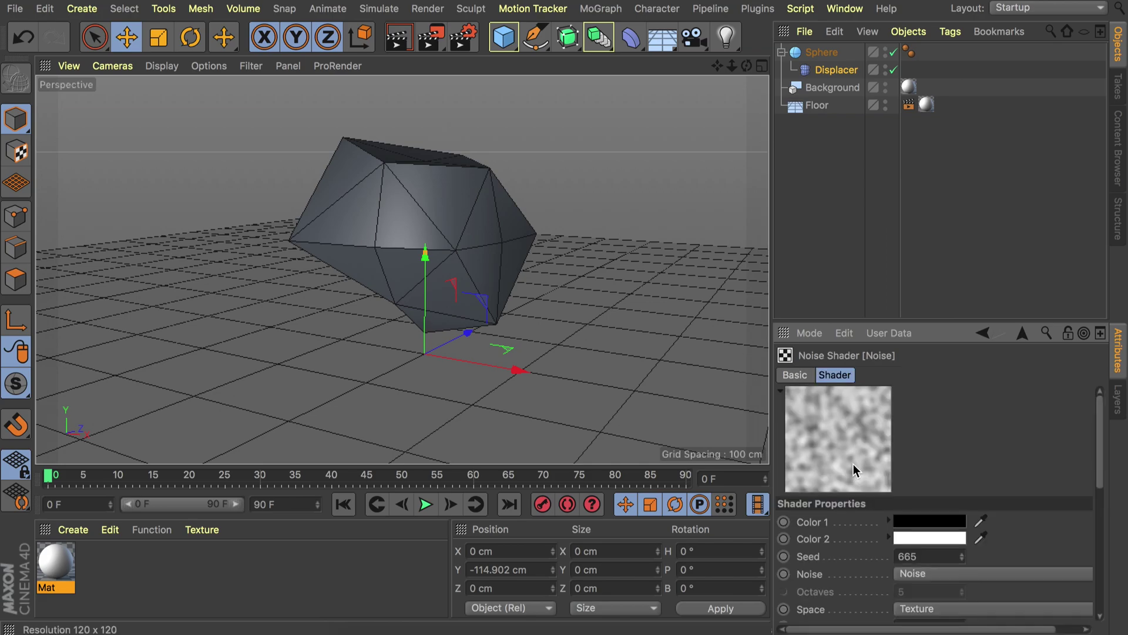
{"action": "scroll", "coordinate": [884, 574], "scroll_direction": "down", "scroll_amount": 3}
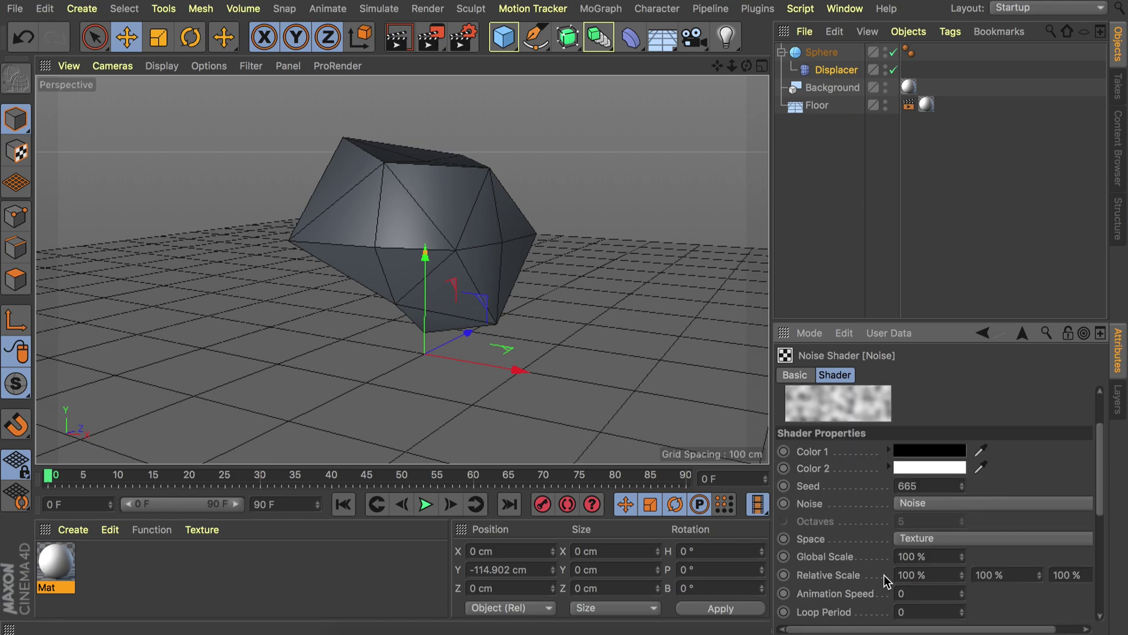
{"action": "scroll", "coordinate": [884, 575], "scroll_direction": "down", "scroll_amount": 1}
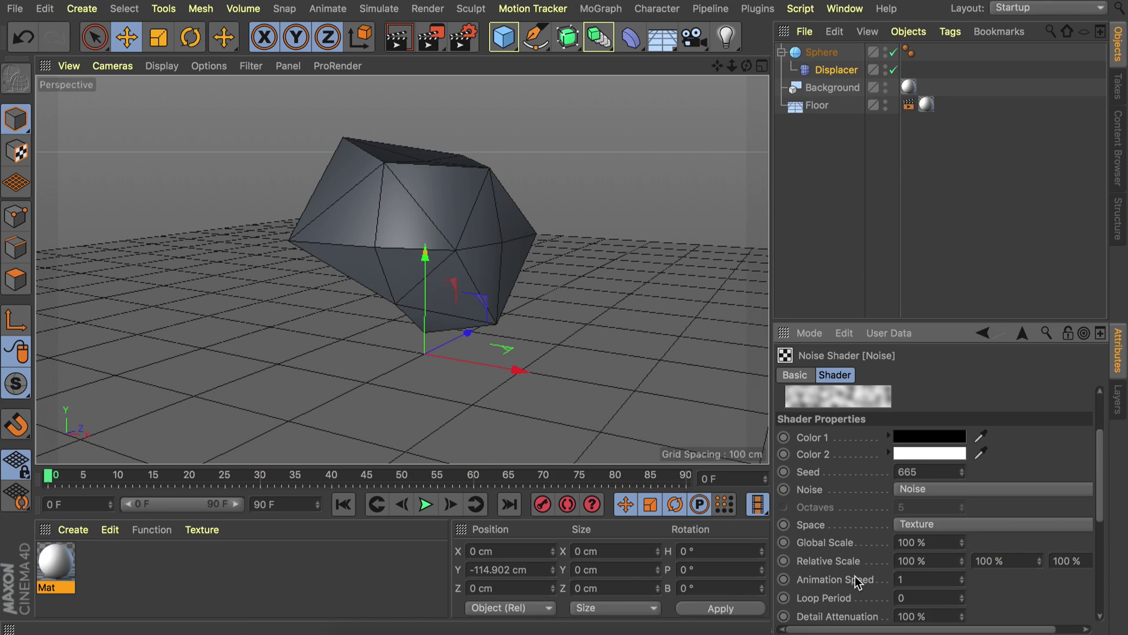
Set the noise Loop Period to 3 and preview the animation, stopping at frame 44
{"action": "left_click", "coordinate": [935, 597]}
{"action": "type", "text": "3"}
{"action": "left_click", "coordinate": [426, 504]}
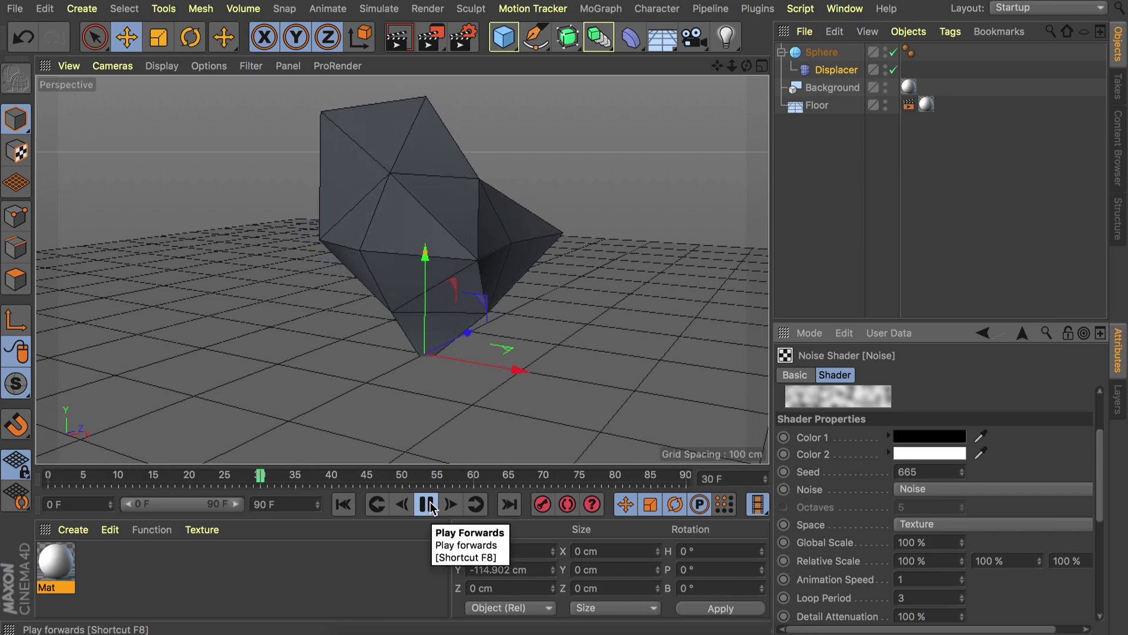
{"action": "left_click", "coordinate": [427, 505]}
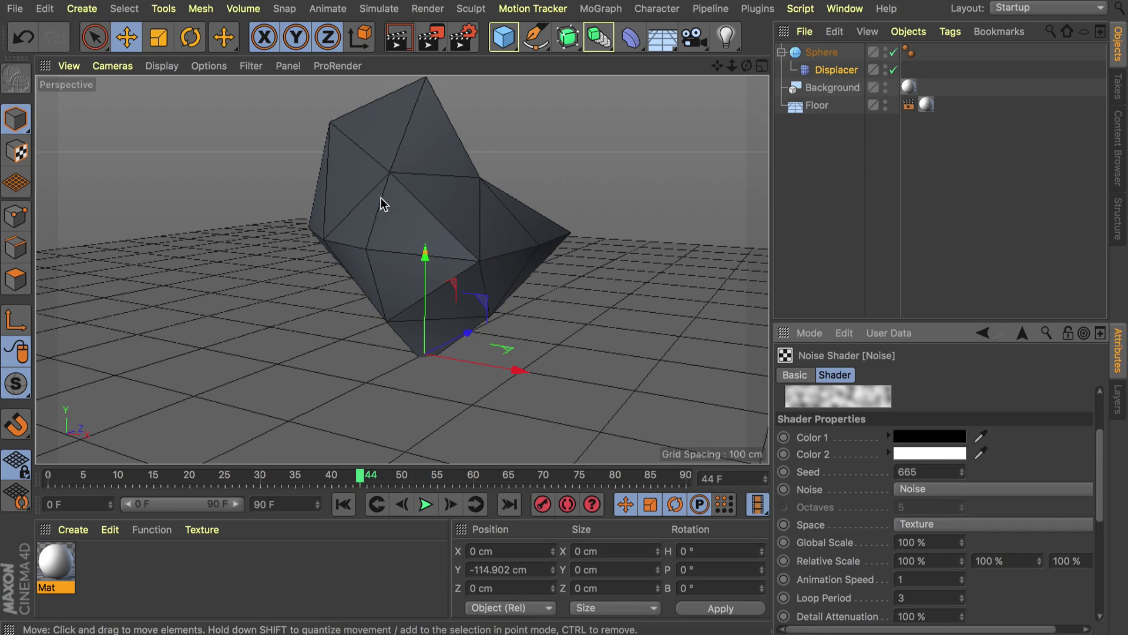
{"action": "left_click_drag", "start_coordinate": [398, 172], "coordinate": [360, 184], "text": "alt"}
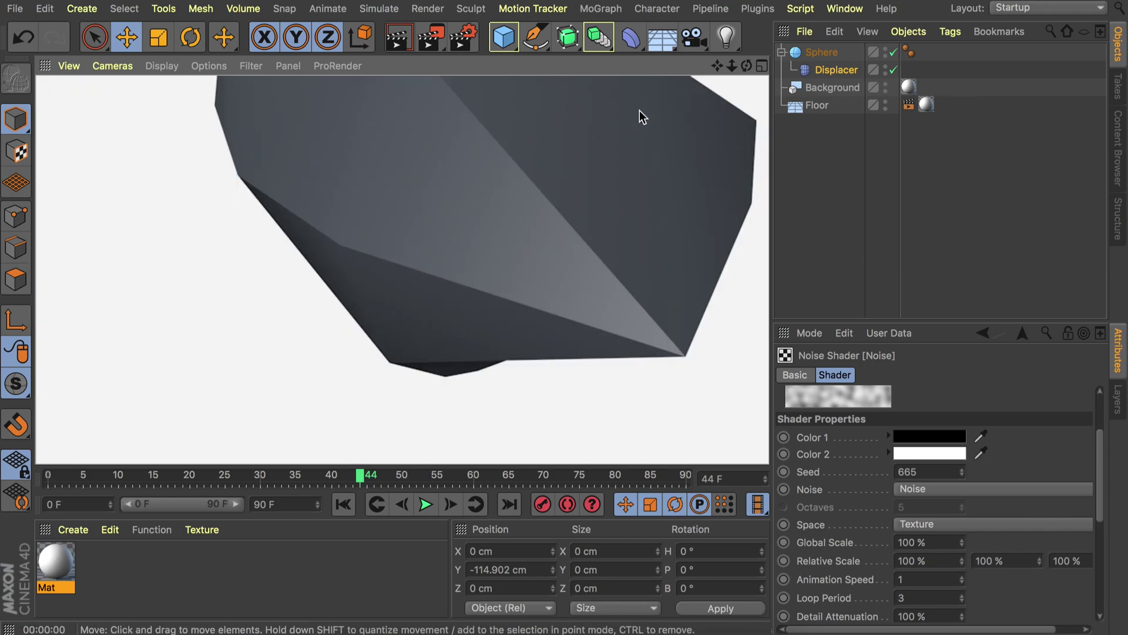
Delete the sphere's Phong tag and render a quick preview of the gem
{"action": "left_click", "coordinate": [907, 51]}
{"action": "key", "text": "Delete"}
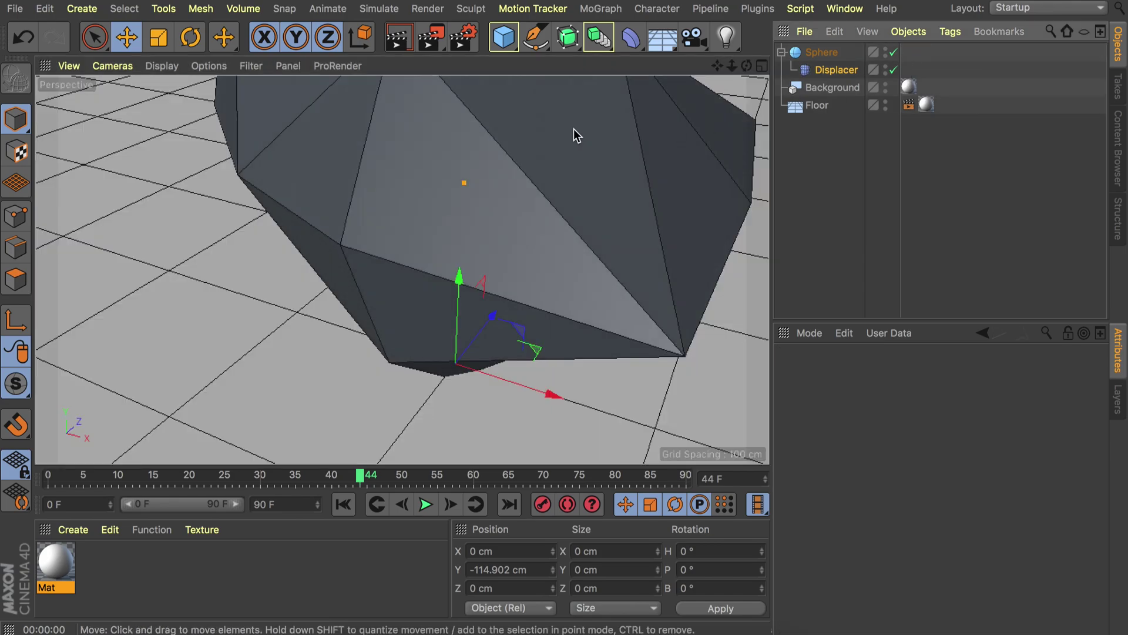
{"action": "key", "text": "ctrl+r"}
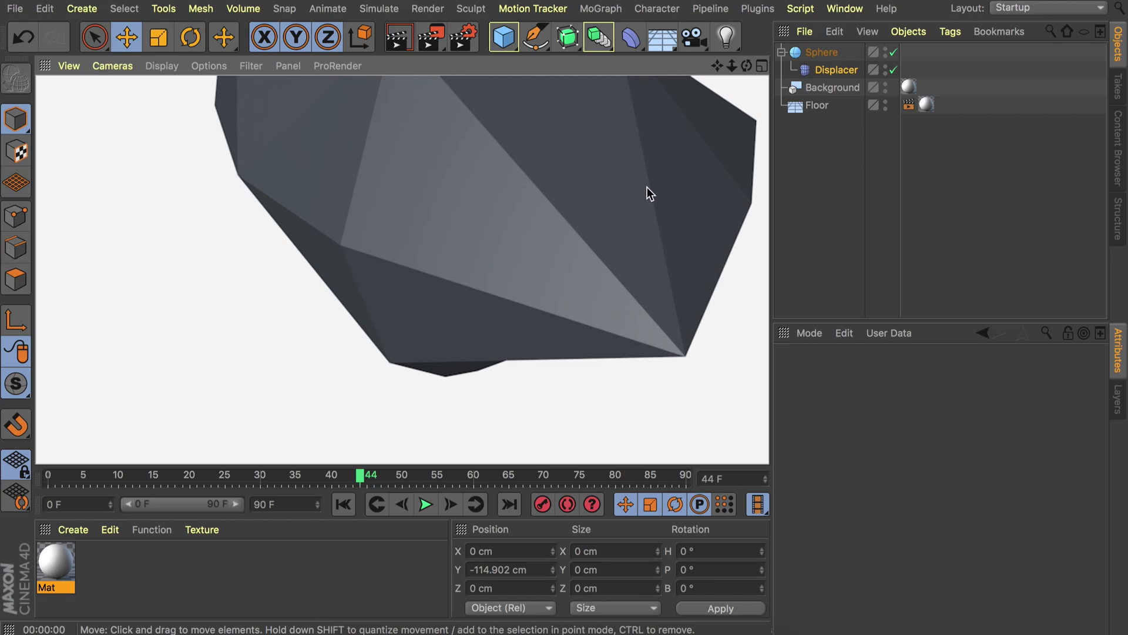
{"action": "left_click_drag", "start_coordinate": [517, 153], "coordinate": [540, 141], "text": "alt"}
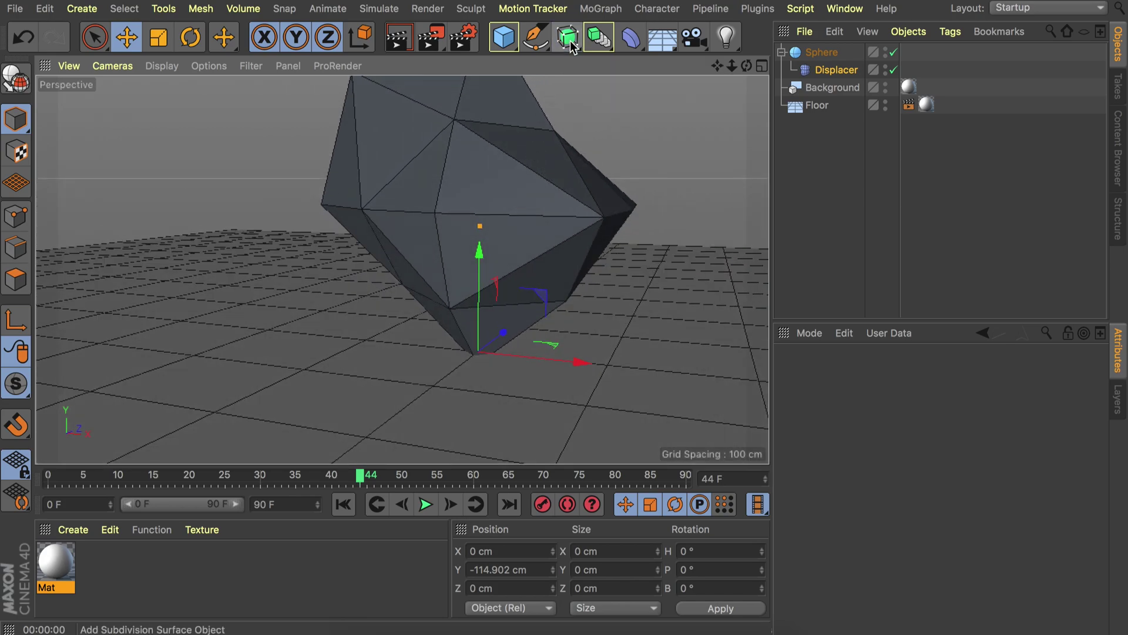
Put the Sphere inside a new Subdivision Surface and add a Bevel deformer
{"action": "left_click", "coordinate": [568, 39]}
{"action": "left_click_drag", "start_coordinate": [822, 70], "coordinate": [839, 53]}
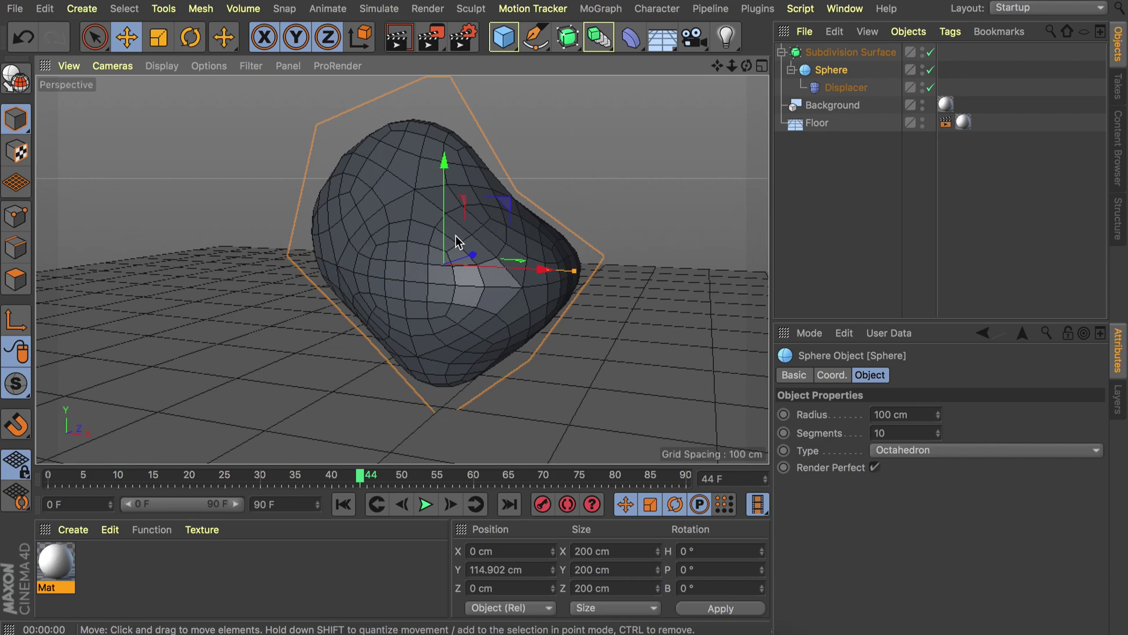
{"action": "left_click", "coordinate": [634, 43]}
{"action": "left_click", "coordinate": [179, 284]}
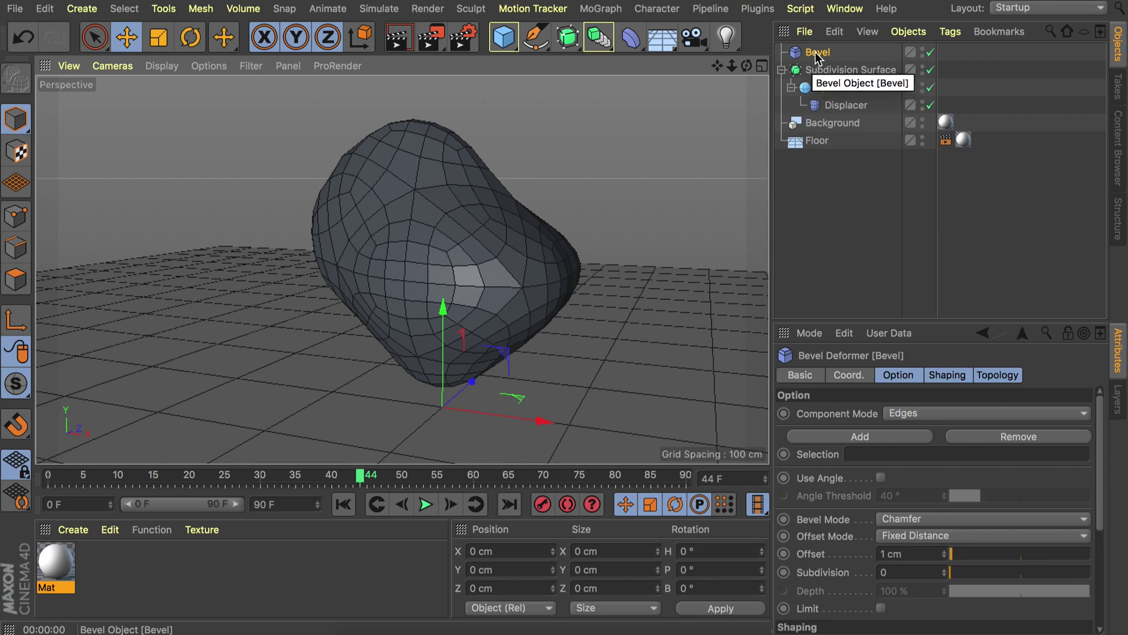
Place the Bevel deformer under the Sphere and set its Bevel Mode to Solid
{"action": "left_click_drag", "start_coordinate": [821, 58], "coordinate": [841, 111]}
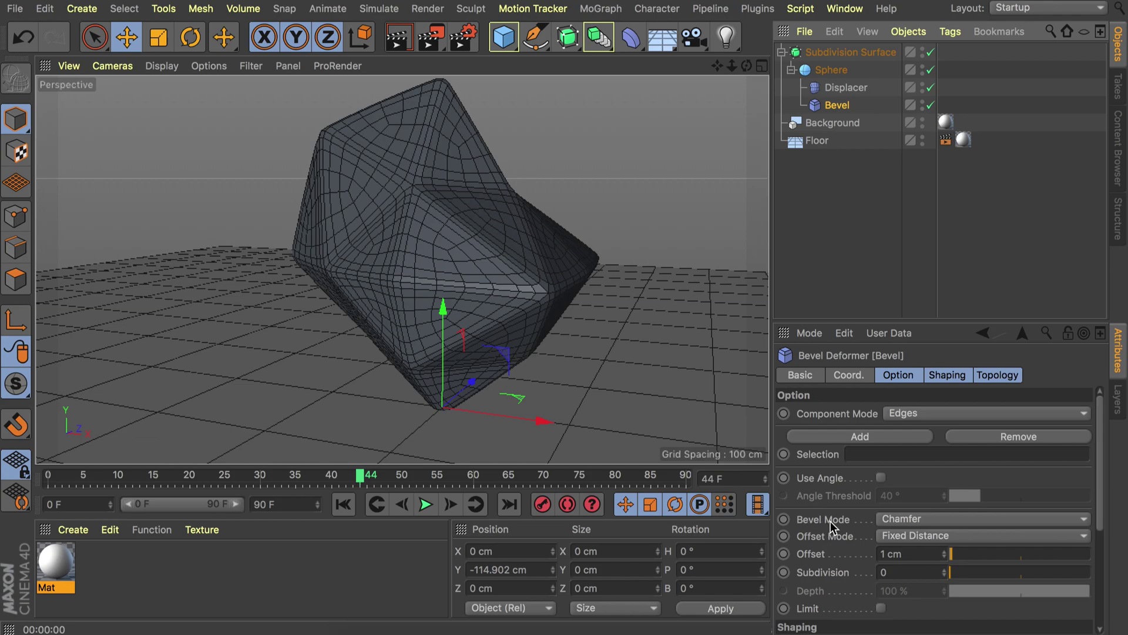
{"action": "left_click", "coordinate": [901, 519]}
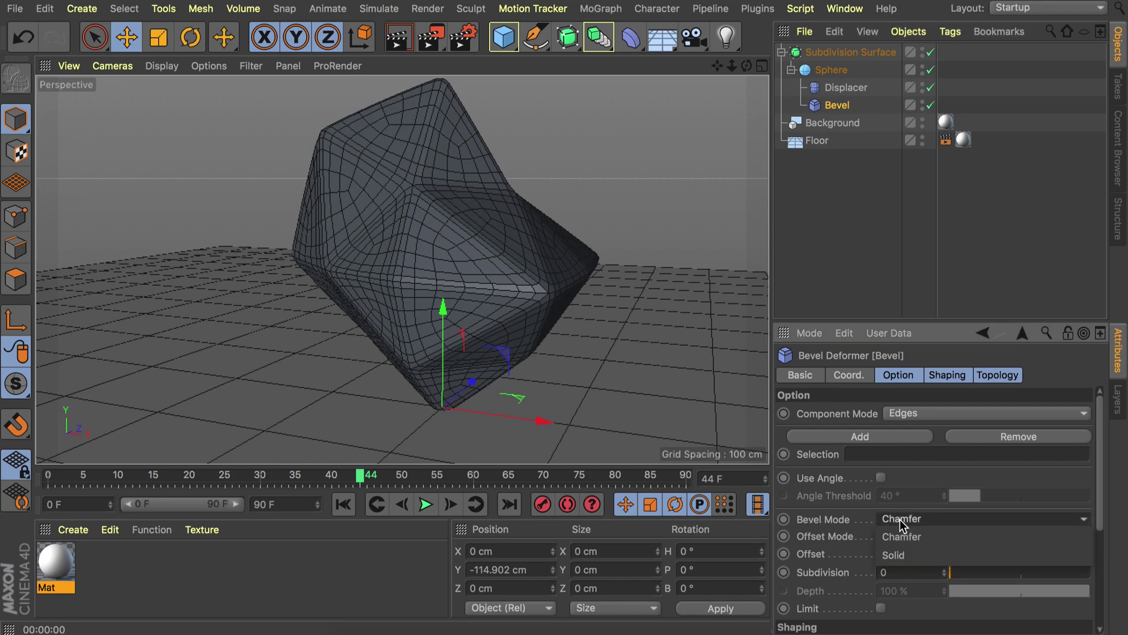
{"action": "left_click", "coordinate": [904, 555]}
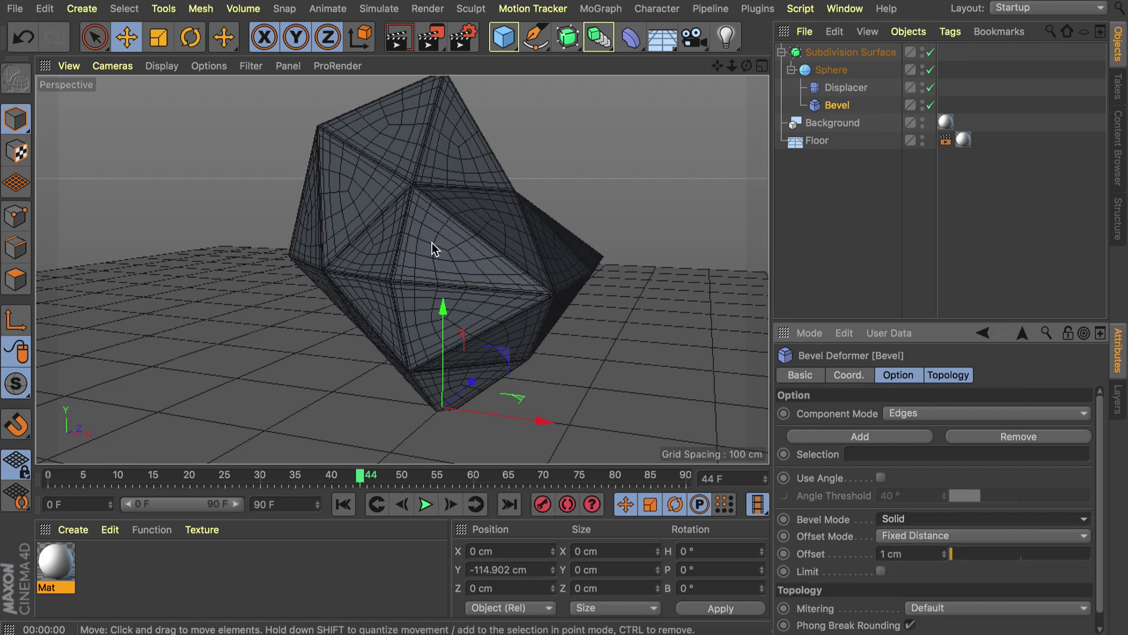
{"action": "right_click_drag", "start_coordinate": [432, 242], "coordinate": [341, 276], "text": "alt"}
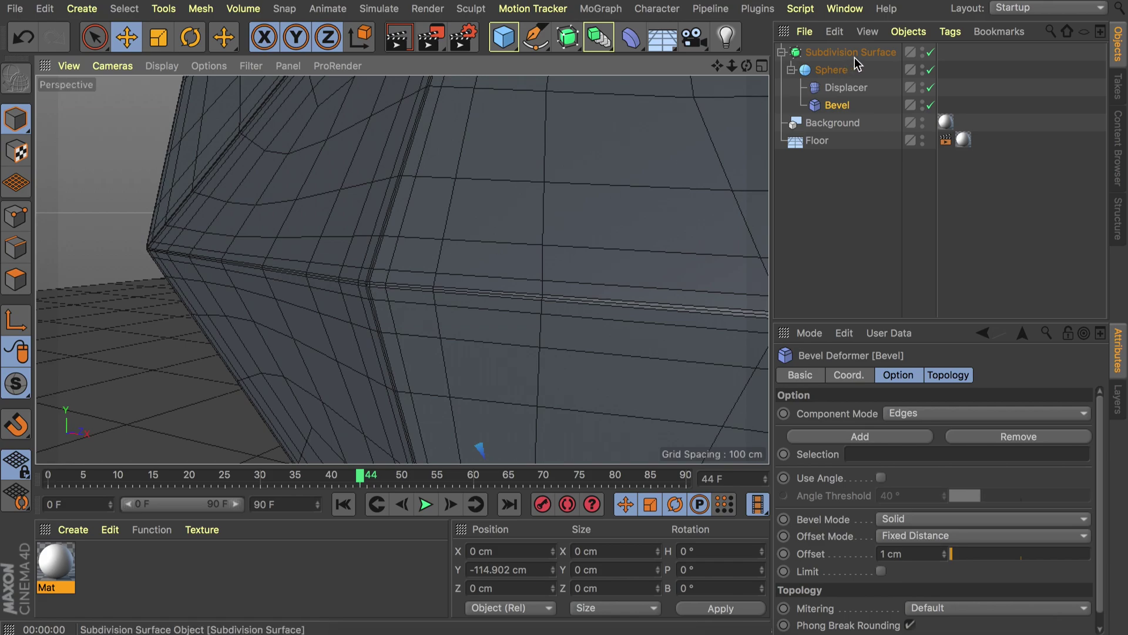
Toggle the Subdivision Surface off and back on to compare the smoothing
{"action": "left_click", "coordinate": [931, 51]}
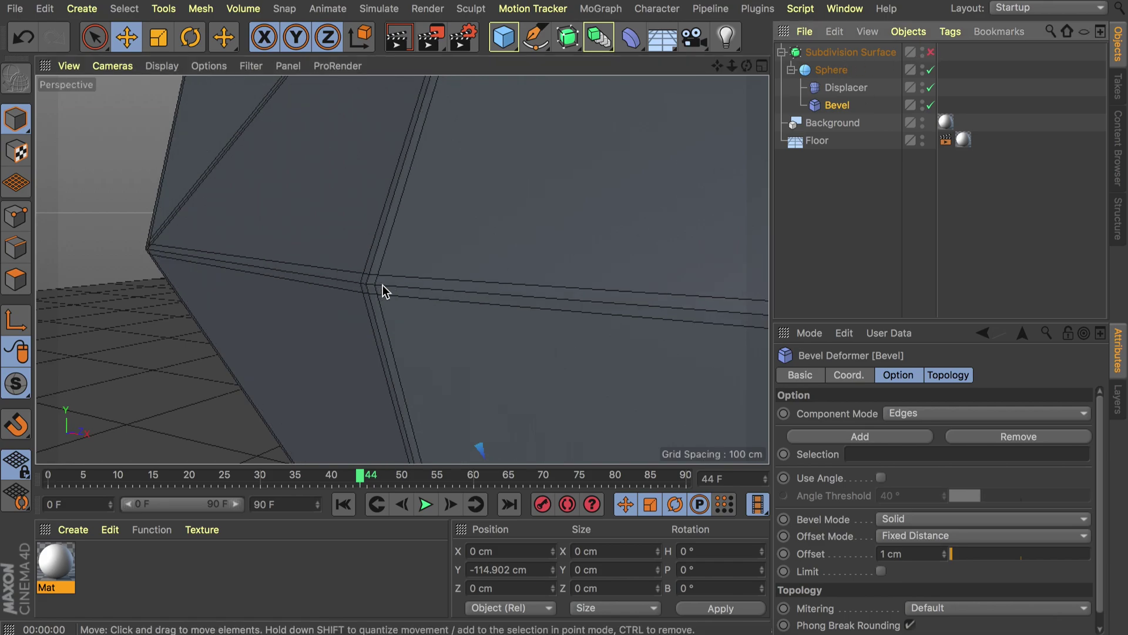
{"action": "scroll", "coordinate": [383, 285], "scroll_direction": "down", "scroll_amount": 6}
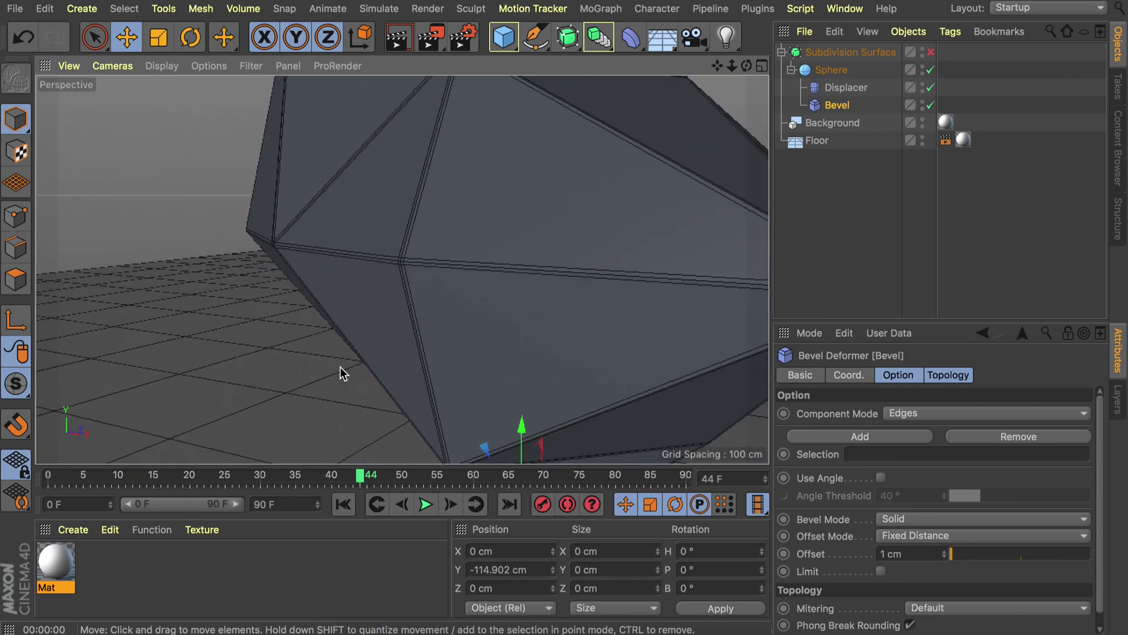
{"action": "scroll", "coordinate": [418, 191], "scroll_direction": "up", "scroll_amount": 5}
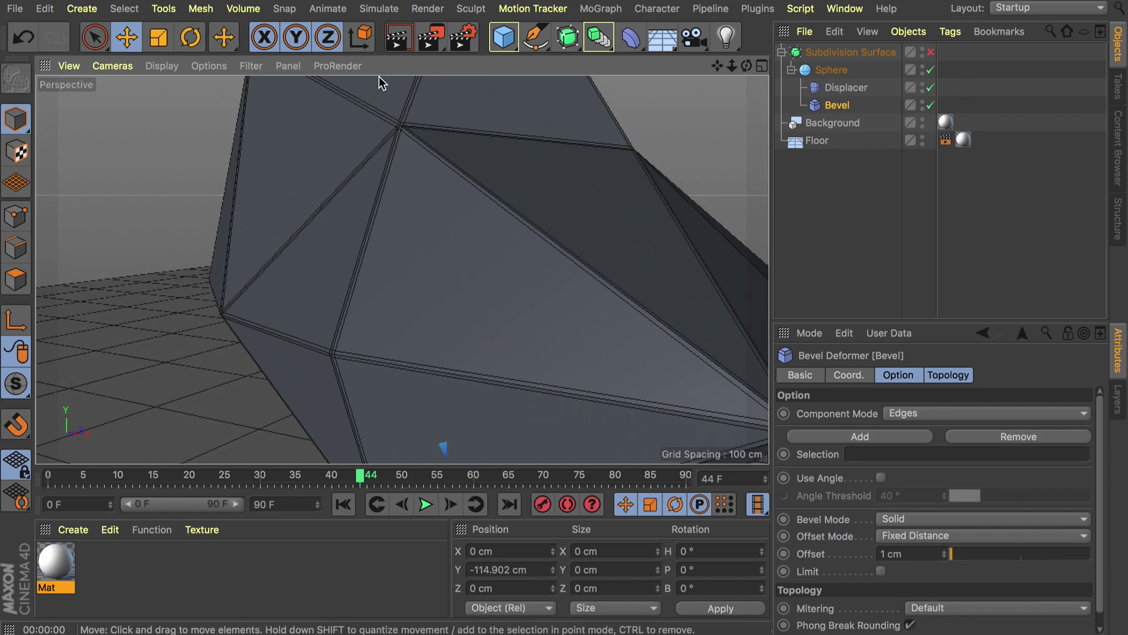
{"action": "left_click", "coordinate": [931, 52]}
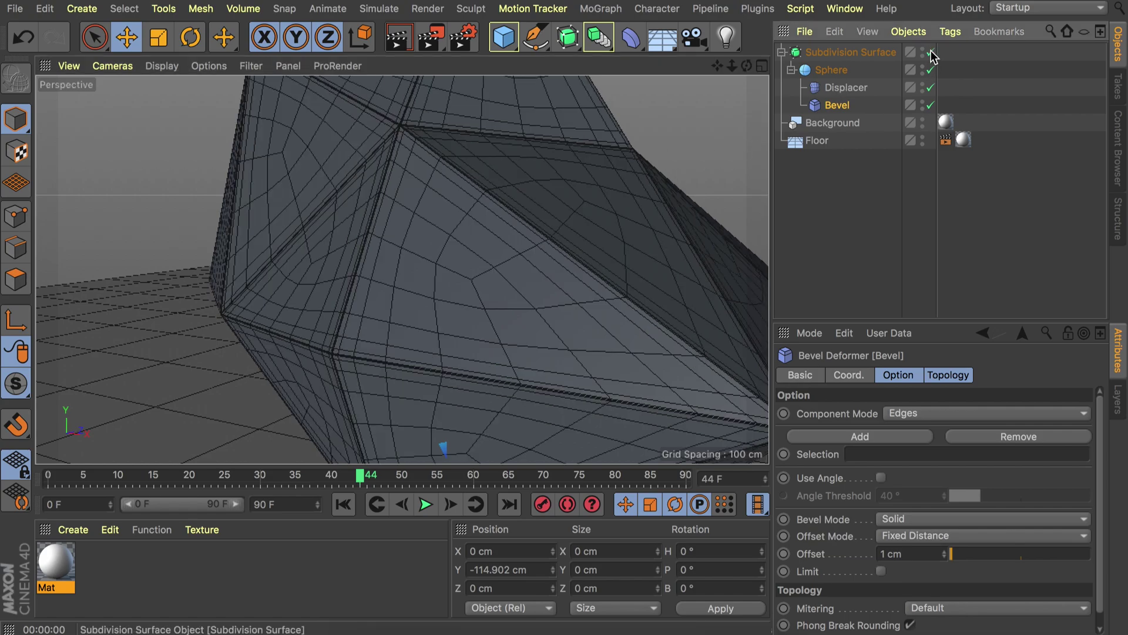
{"action": "scroll", "coordinate": [486, 179], "scroll_direction": "down", "scroll_amount": 8}
{"action": "left_click_drag", "start_coordinate": [235, 474], "coordinate": [289, 473]}
{"action": "scroll", "coordinate": [402, 368], "scroll_direction": "up", "scroll_amount": 6}
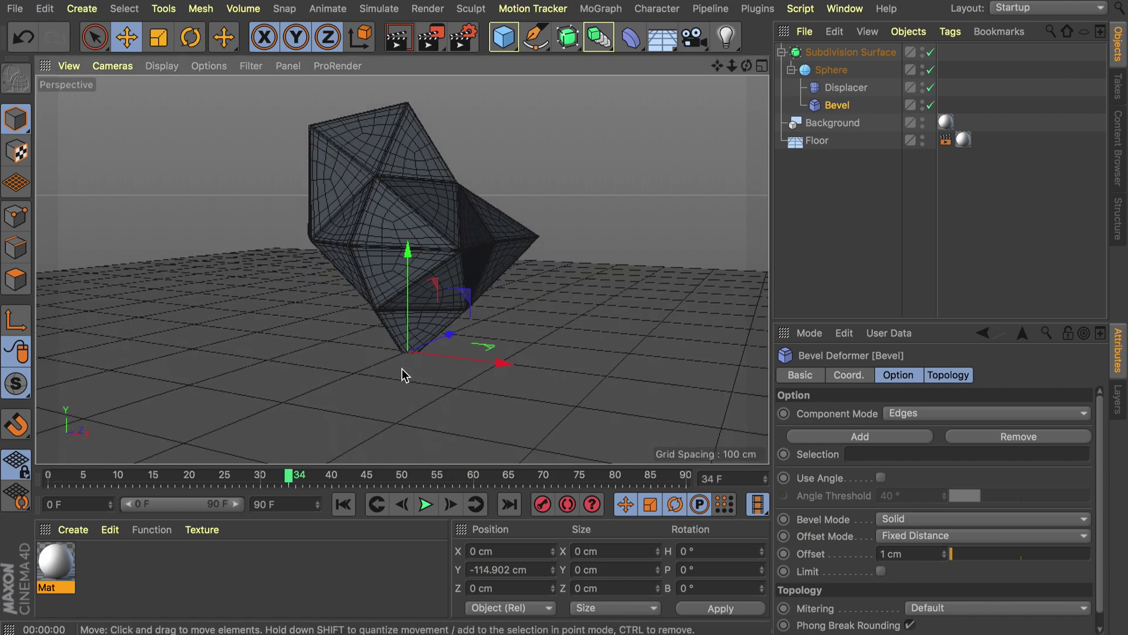
Raise the Subdivision Surface gem about 12 cm on the Y axis
{"action": "left_click", "coordinate": [831, 52]}
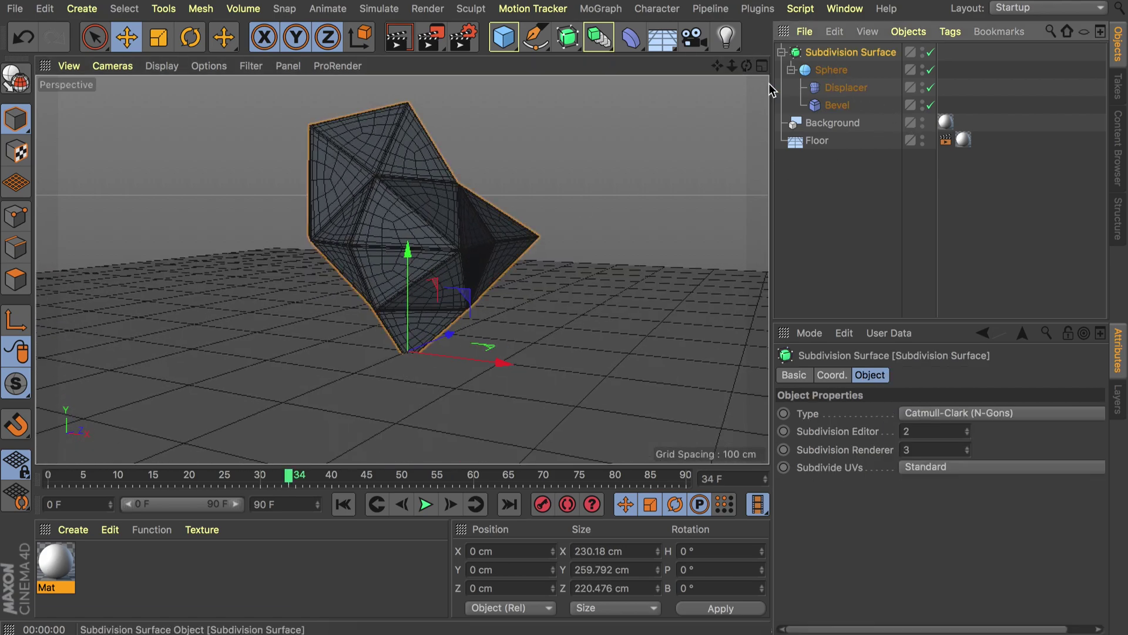
{"action": "left_click_drag", "start_coordinate": [407, 267], "coordinate": [642, 232]}
{"action": "left_click", "coordinate": [891, 231]}
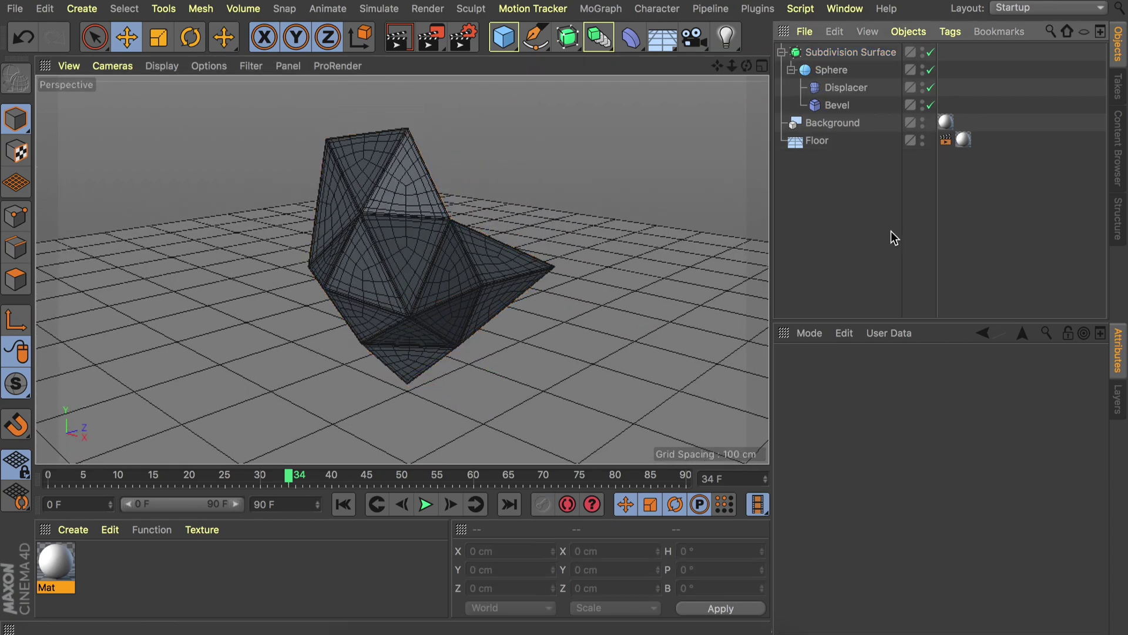
Create a new material named Glass 1
{"action": "double_click", "coordinate": [147, 559]}
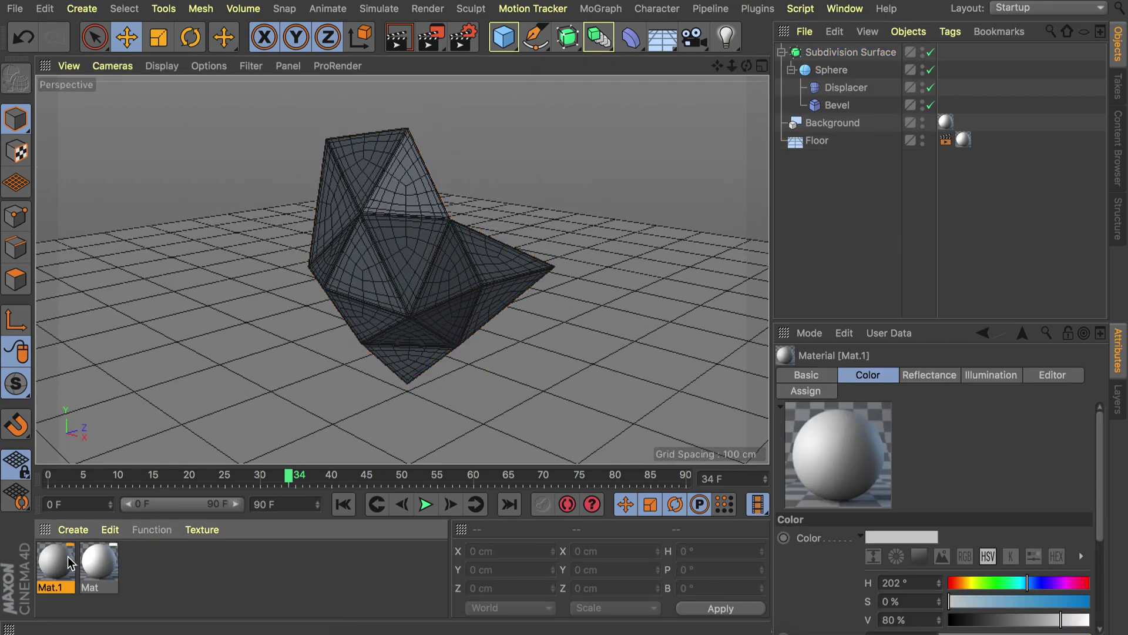
{"action": "double_click", "coordinate": [56, 566]}
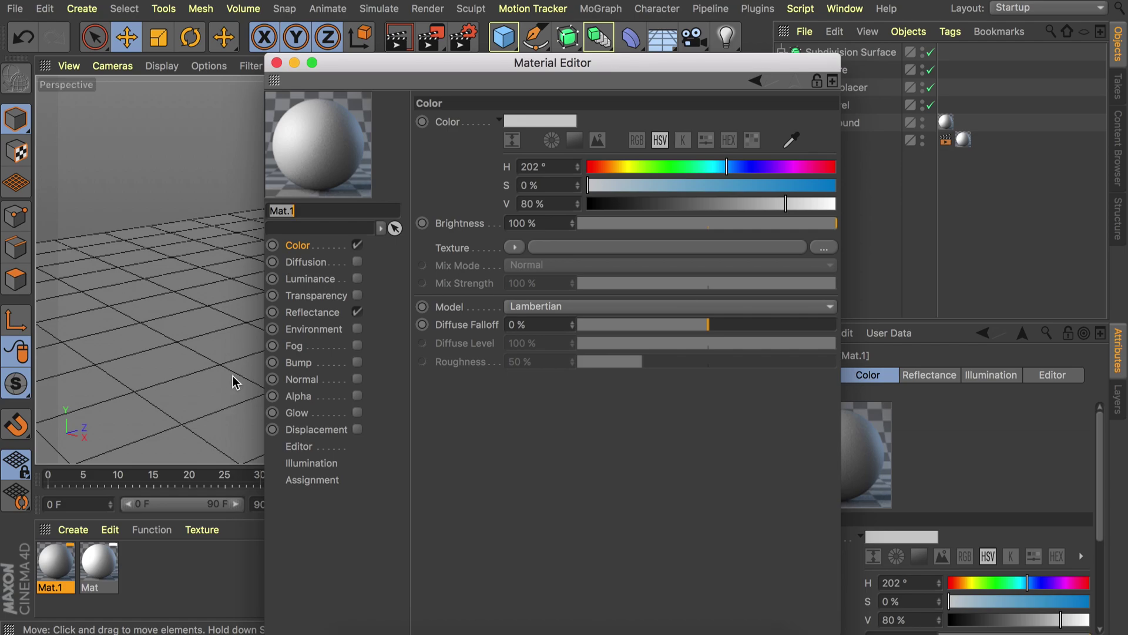
{"action": "type", "text": "Glass 1"}
{"action": "key", "text": "Return"}
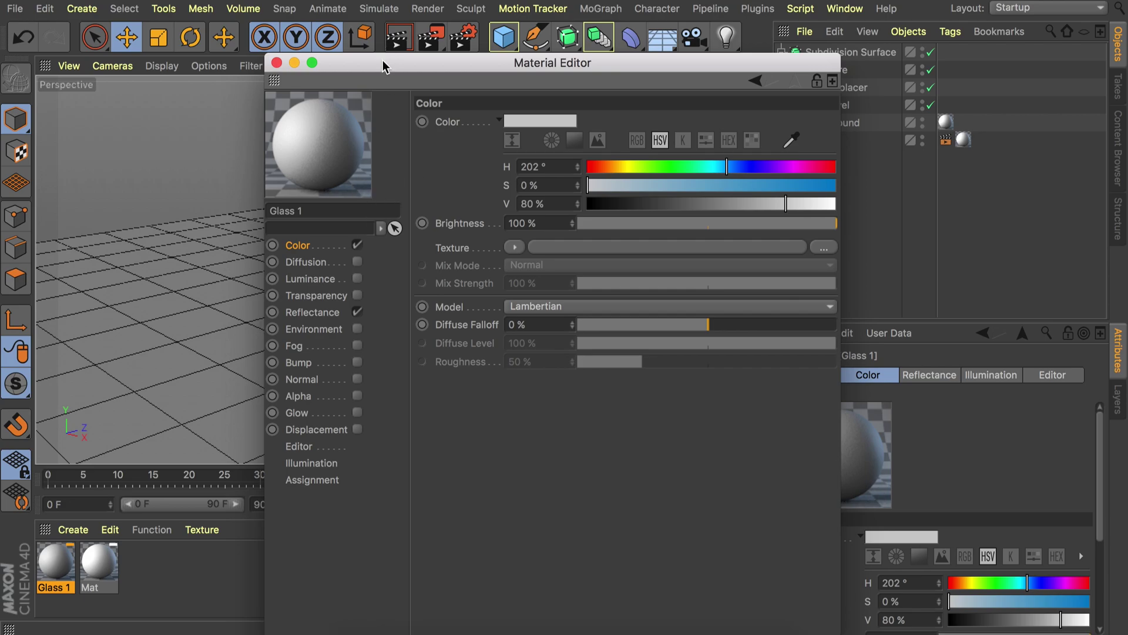
Turn off Glass 1's Color channel and turn on Transparency
{"action": "left_click_drag", "start_coordinate": [382, 66], "coordinate": [650, 18]}
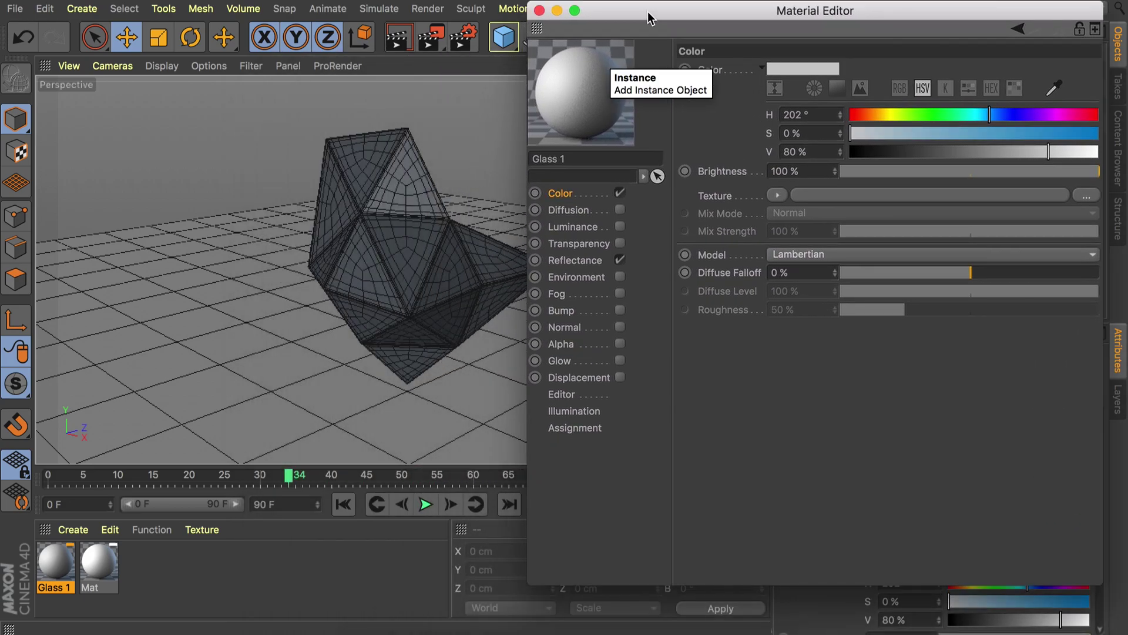
{"action": "left_click", "coordinate": [620, 193]}
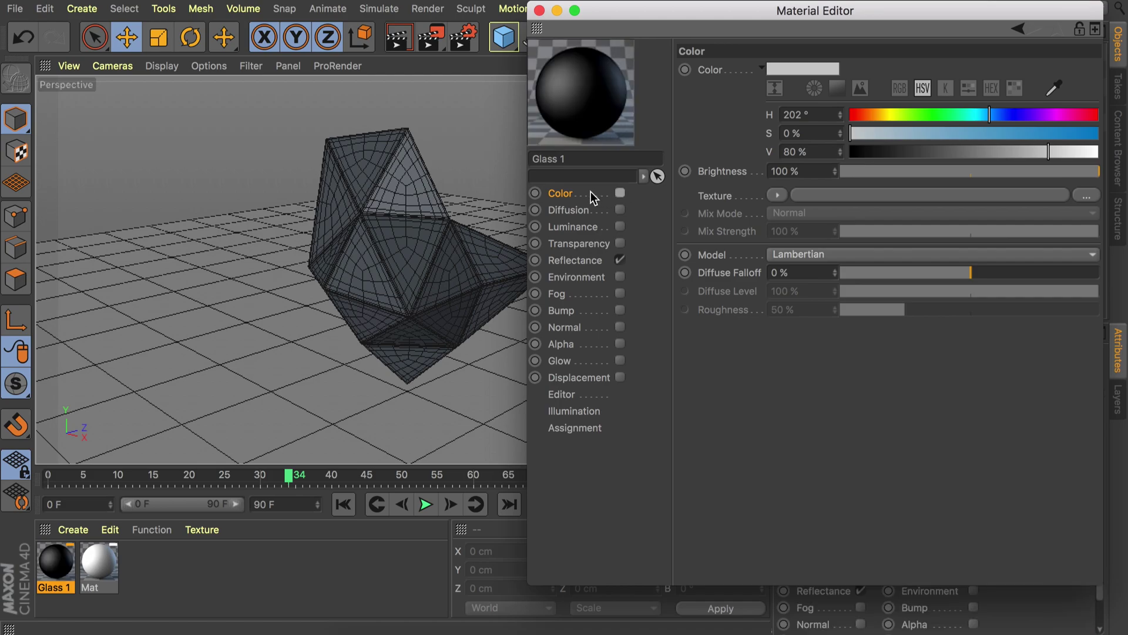
{"action": "left_click", "coordinate": [621, 243]}
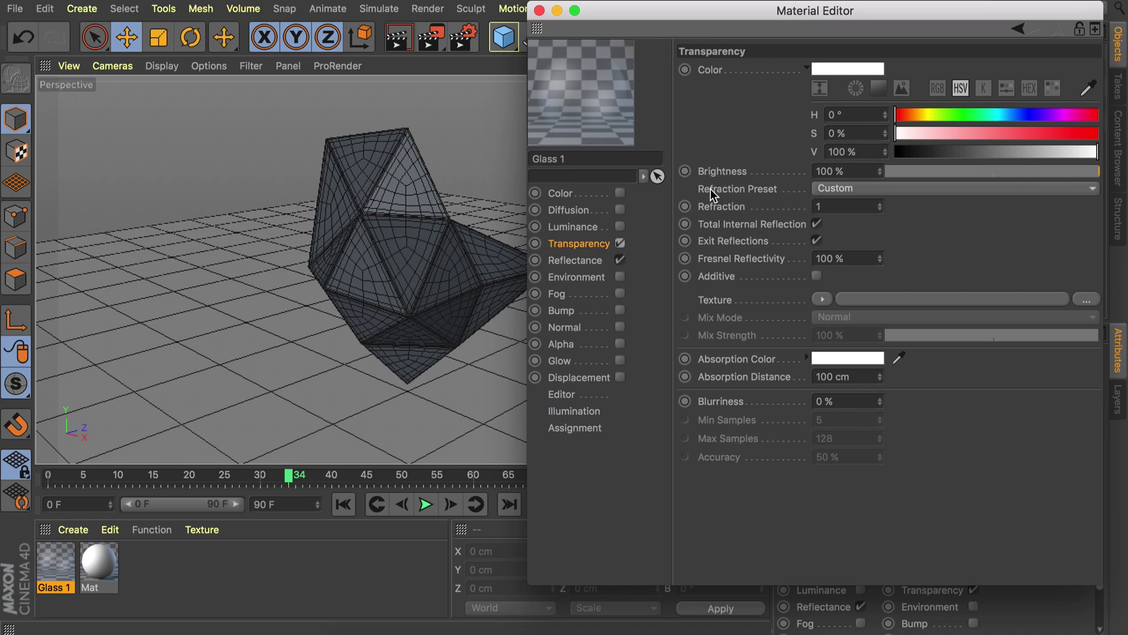
Set the transparency to the Glass refraction preset with 70% brightness
{"action": "left_click", "coordinate": [816, 189]}
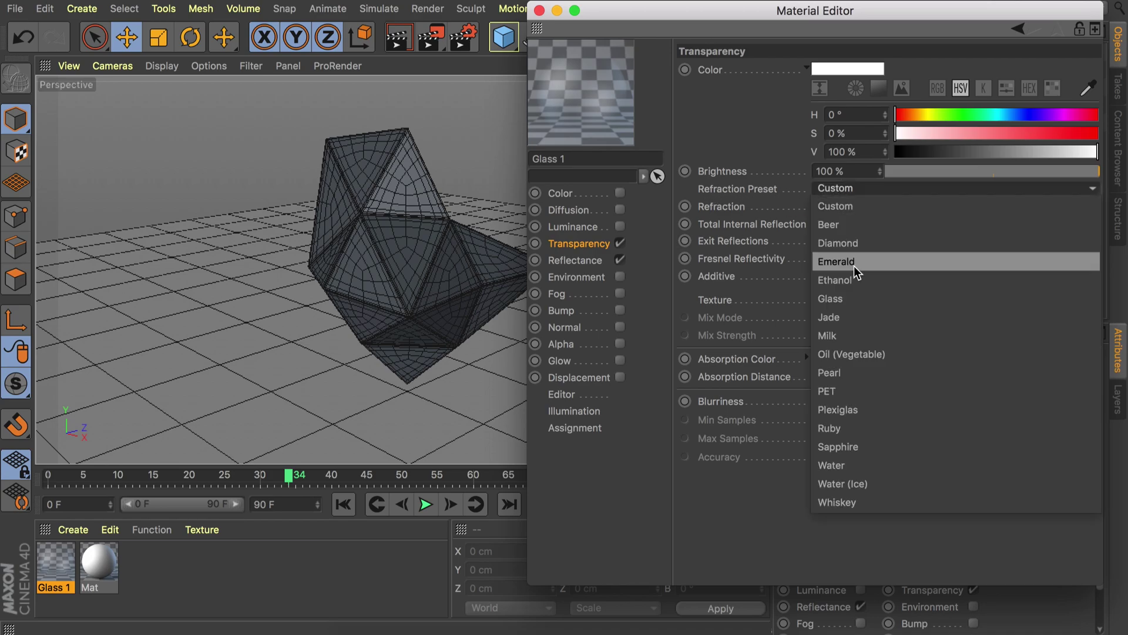
{"action": "left_click", "coordinate": [867, 299]}
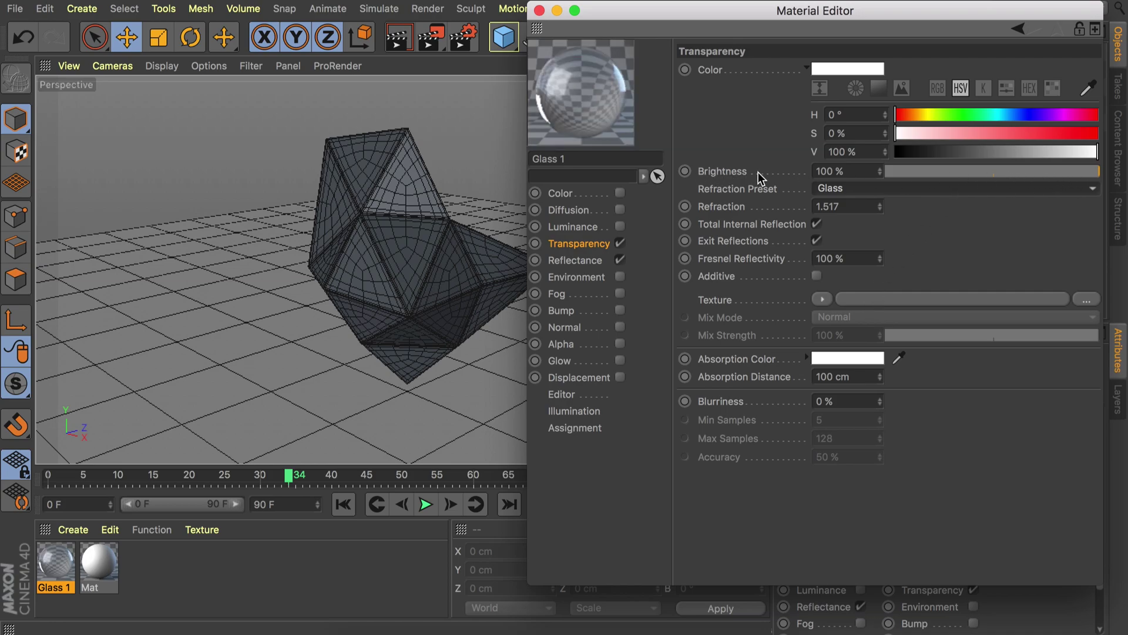
{"action": "left_click_drag", "start_coordinate": [1094, 172], "coordinate": [1037, 172]}
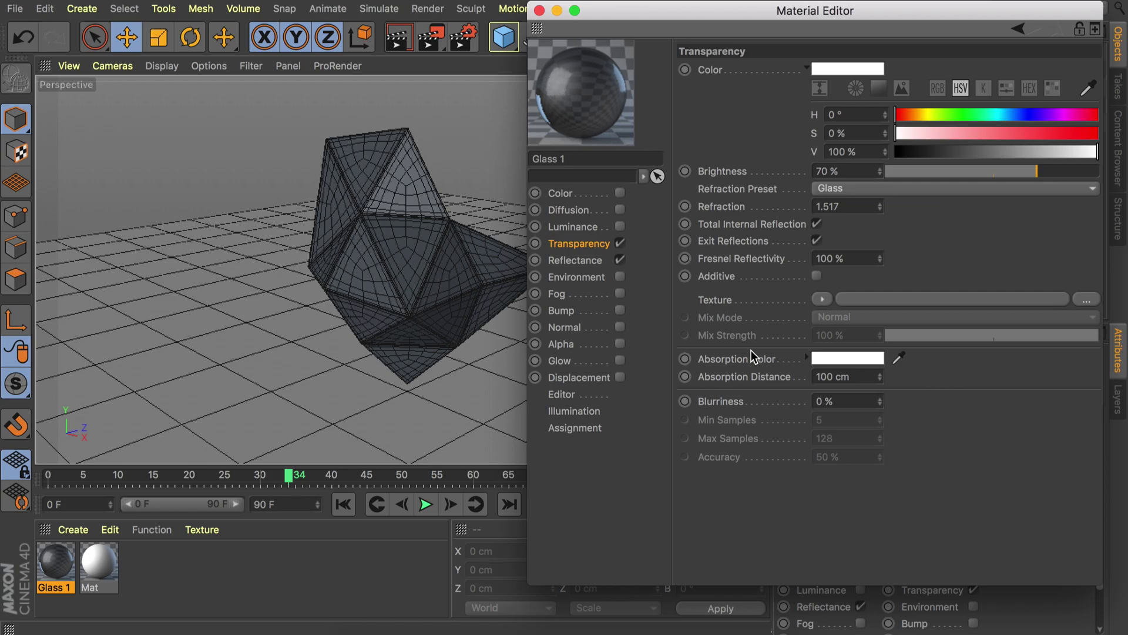
Set the absorption colour to pale cyan and the blurriness to 3
{"action": "left_click", "coordinate": [848, 358]}
{"action": "mouse_move", "coordinate": [793, 368]}
{"action": "left_mouse_down"}
{"action": "mouse_move", "coordinate": [774, 370]}
{"action": "mouse_move", "coordinate": [792, 372]}
{"action": "left_mouse_up"}
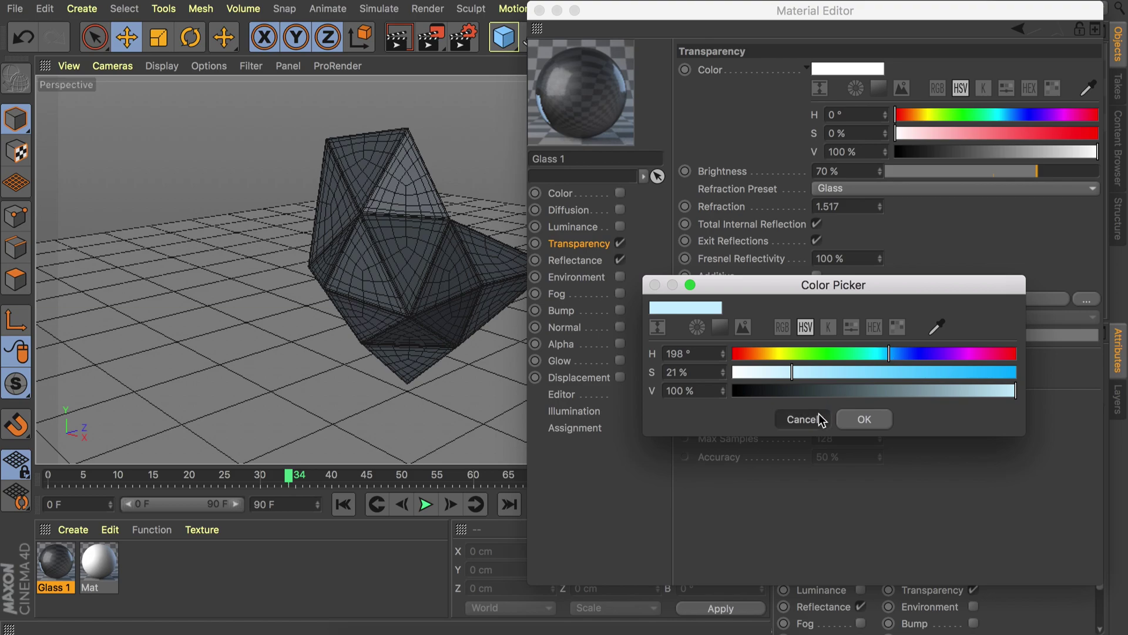
{"action": "left_click", "coordinate": [803, 419]}
{"action": "left_click", "coordinate": [839, 373]}
{"action": "left_click", "coordinate": [999, 389]}
{"action": "left_click", "coordinate": [857, 414]}
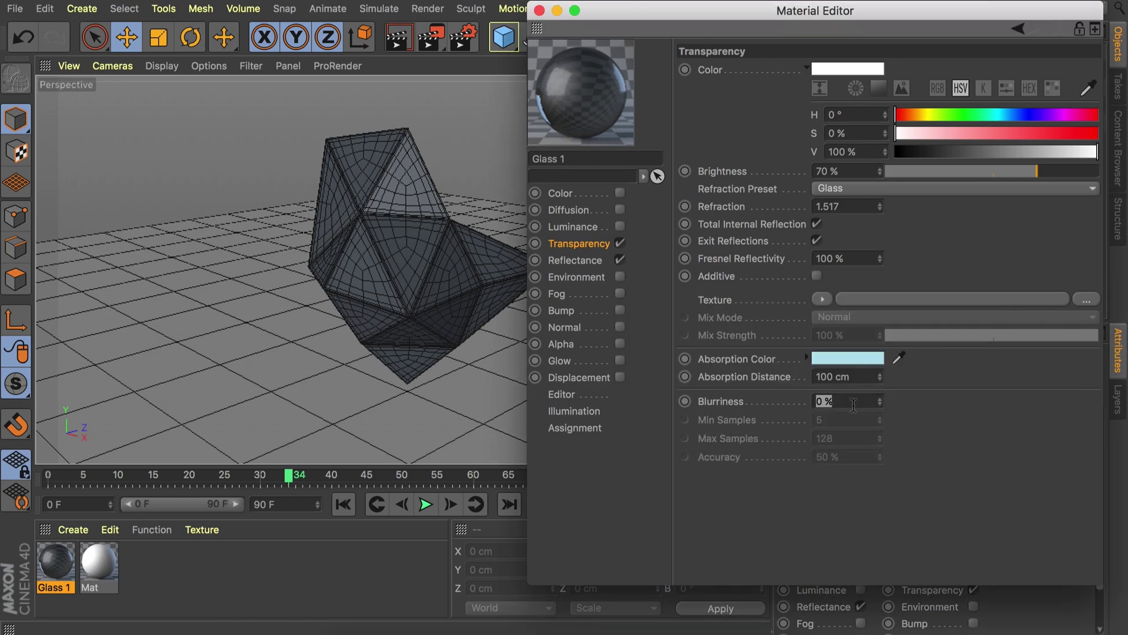
{"action": "type", "text": "3"}
Set specular strength to 51% and the Transparency layer's to 50%, then apply Glass 1 to the gem
{"action": "left_click", "coordinate": [572, 259]}
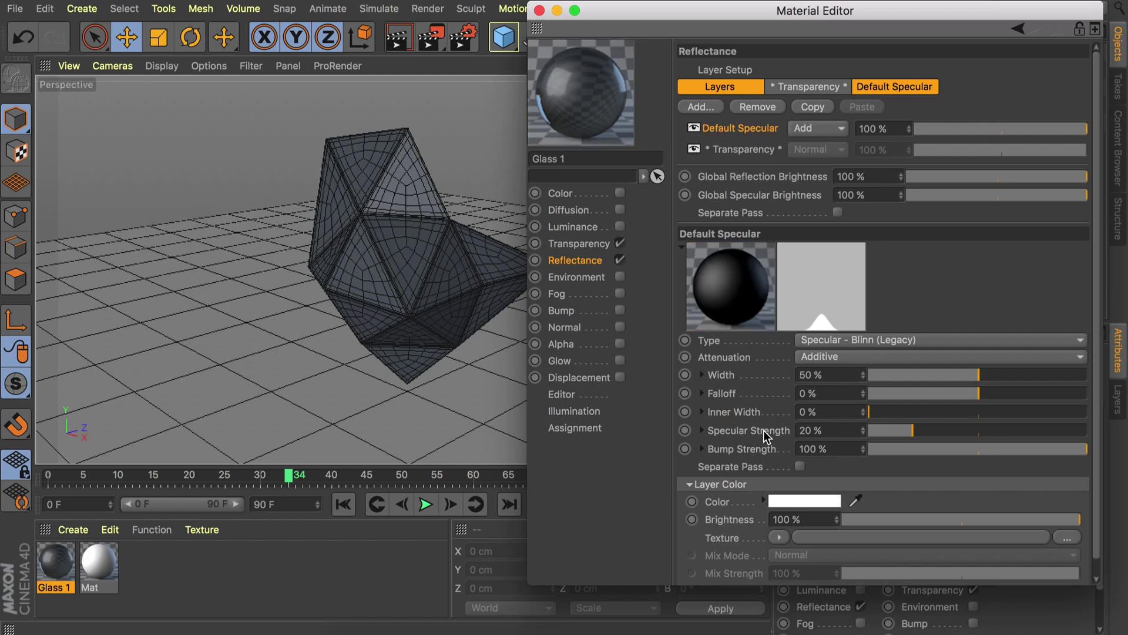
{"action": "left_click", "coordinate": [981, 432]}
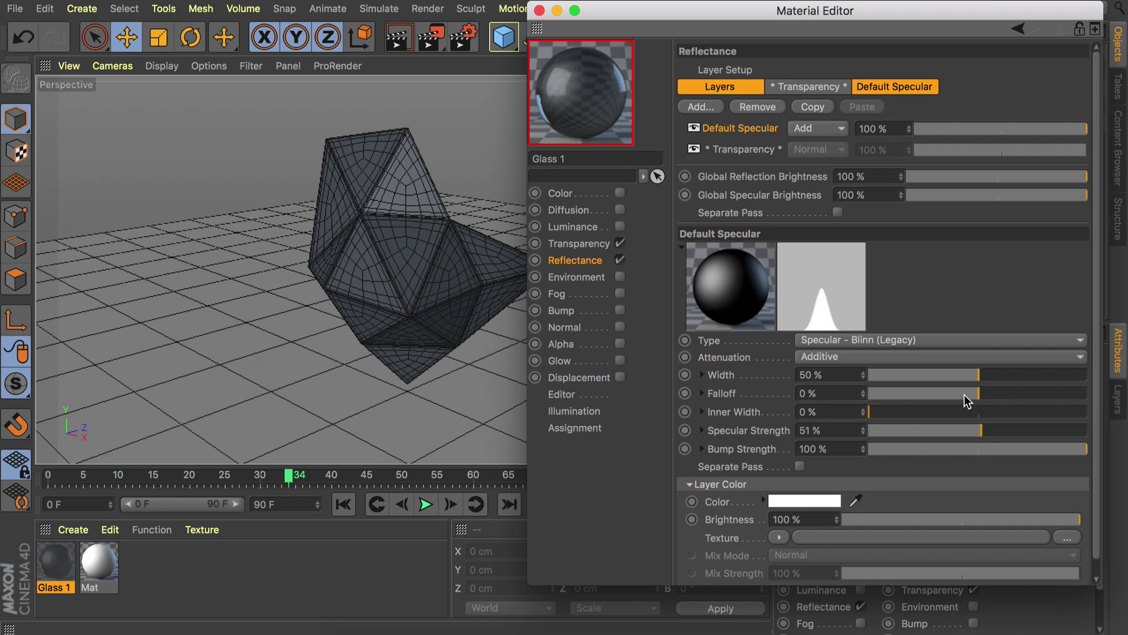
{"action": "left_click", "coordinate": [752, 148]}
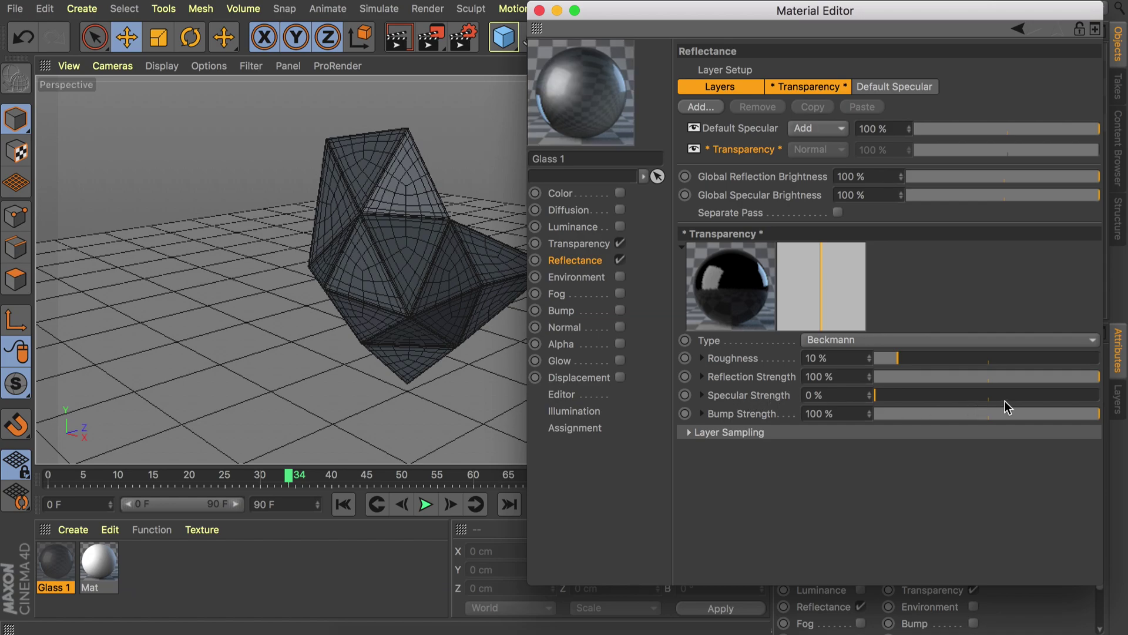
{"action": "left_click", "coordinate": [989, 395]}
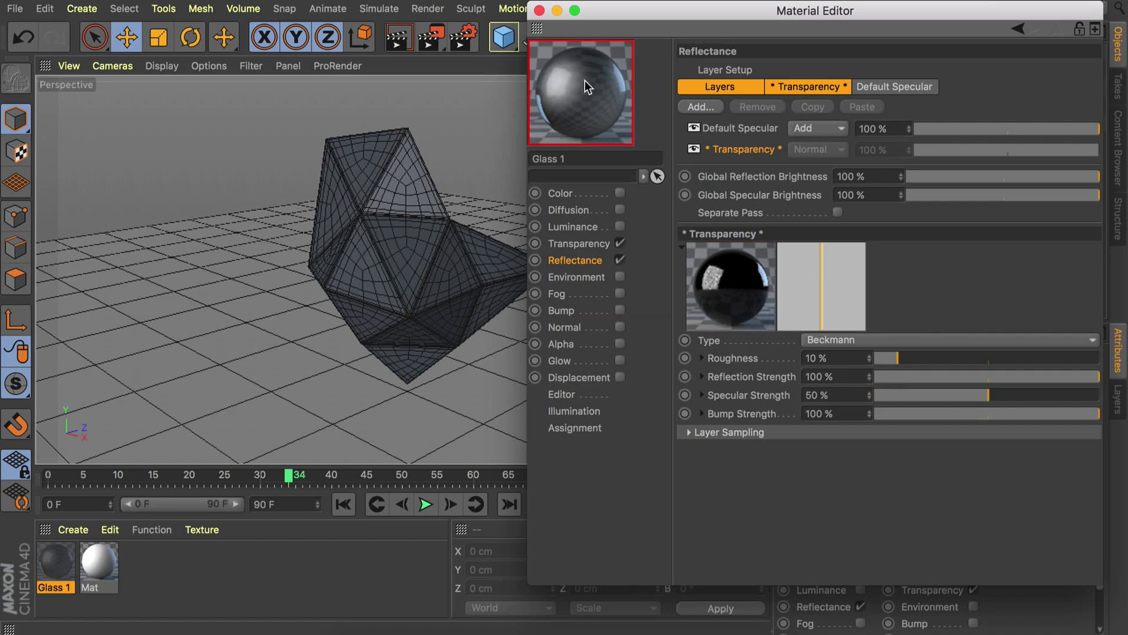
{"action": "left_click", "coordinate": [540, 11]}
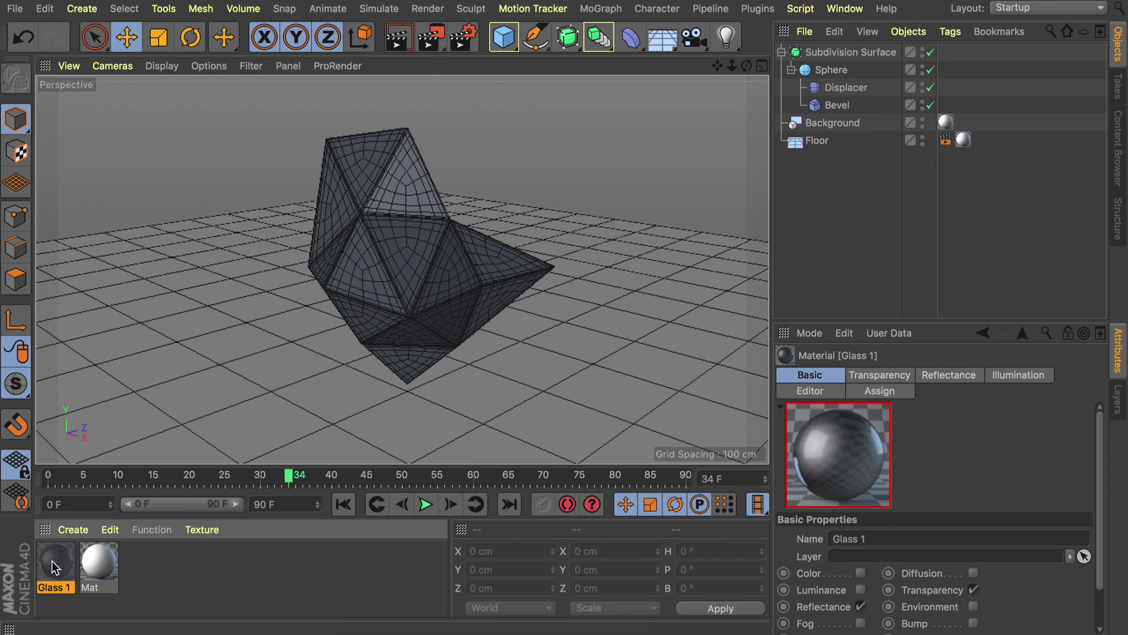
{"action": "left_click_drag", "start_coordinate": [57, 566], "coordinate": [416, 259]}
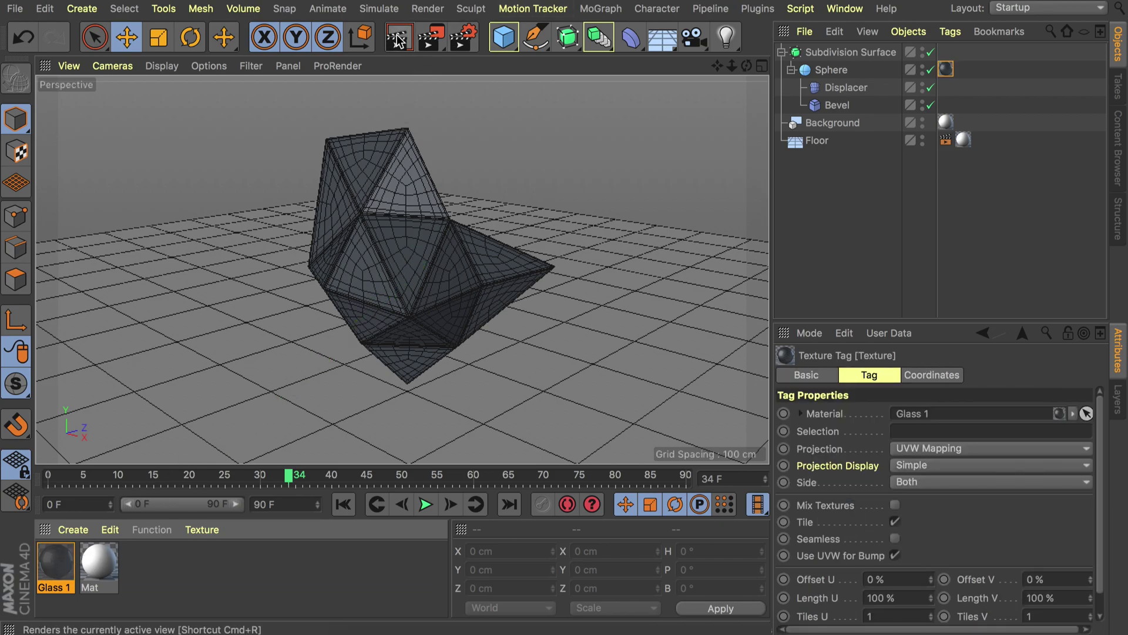
Render the view to preview the glass gem
{"action": "left_click", "coordinate": [399, 39]}
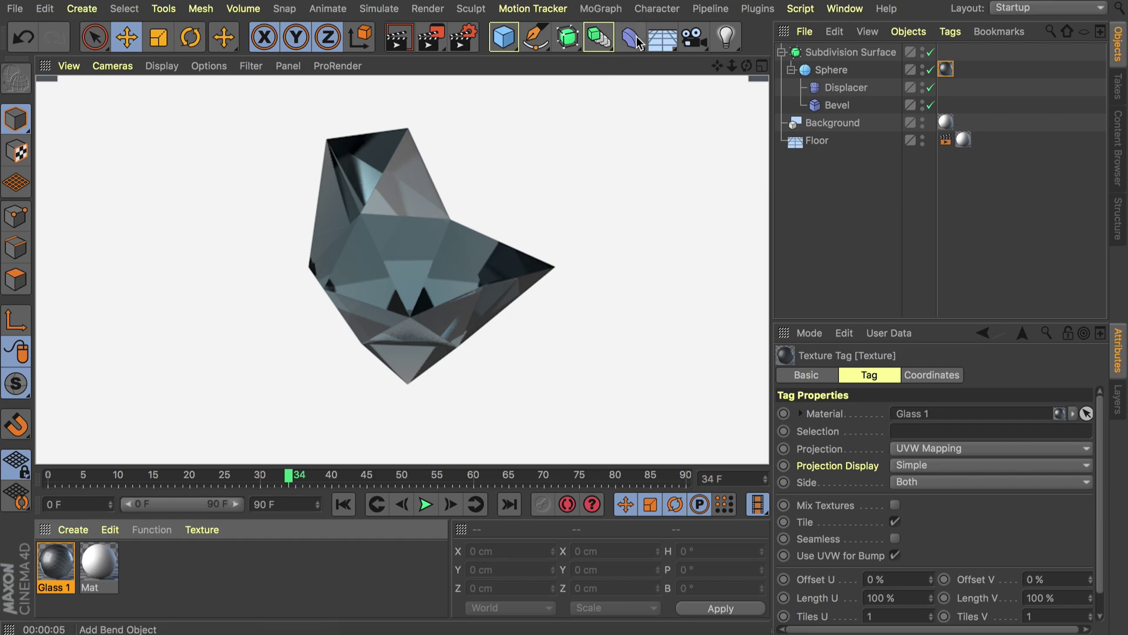
Add a Sky object from the Floor flyout
{"action": "left_click_drag", "start_coordinate": [662, 36], "coordinate": [704, 91]}
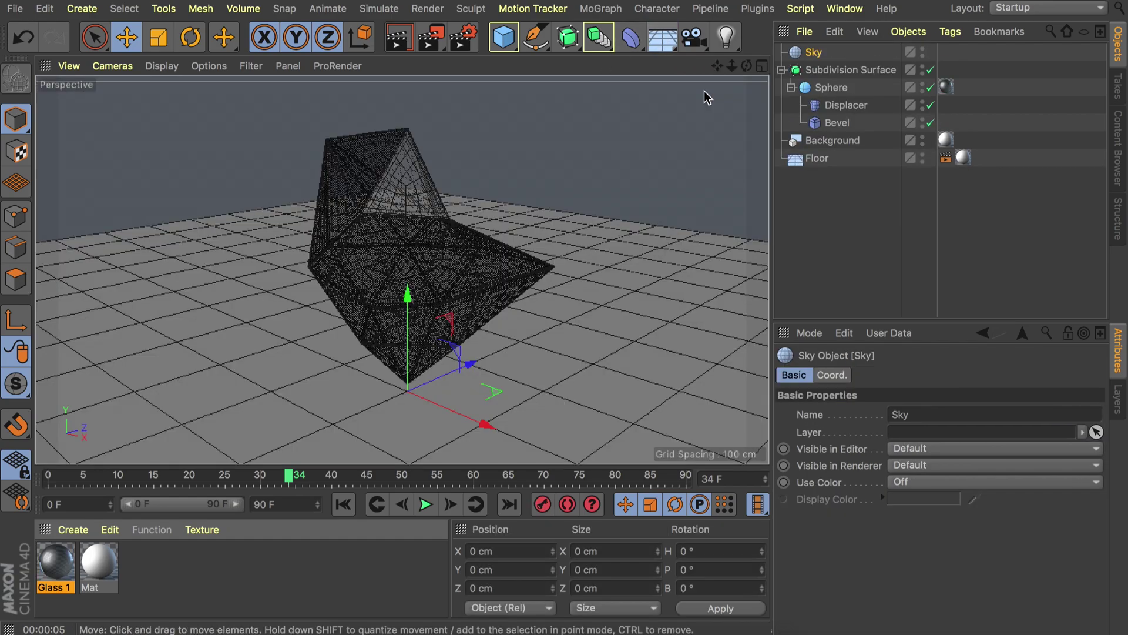
Give the Sky a Compositing tag with Seen by Camera switched off
{"action": "right_click", "coordinate": [814, 54]}
{"action": "mouse_move", "coordinate": [855, 6]}
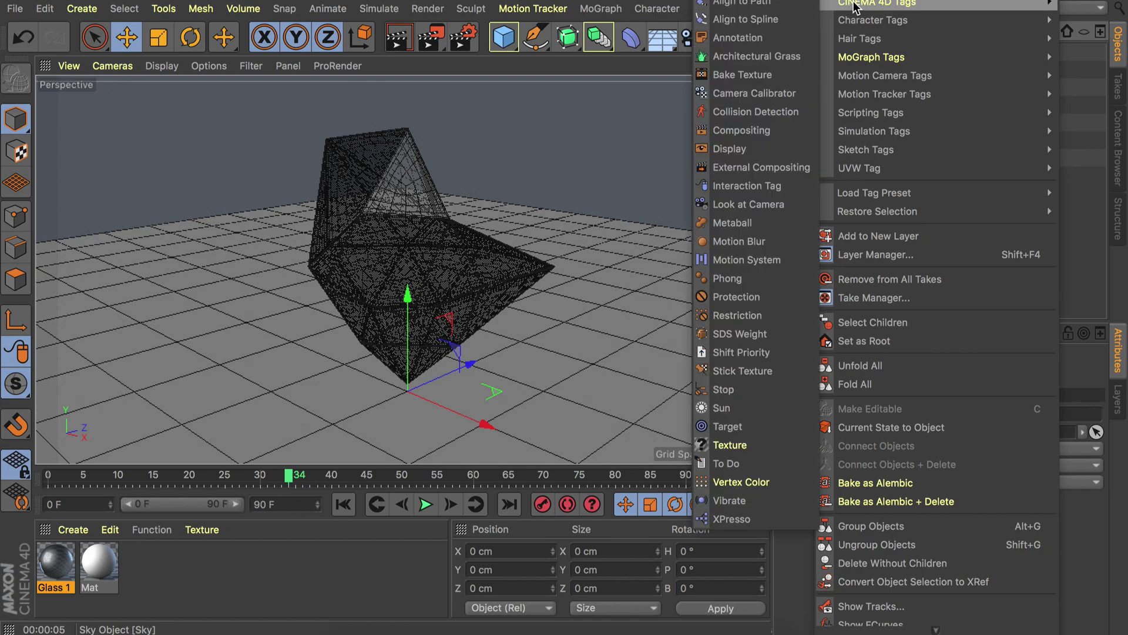
{"action": "left_click", "coordinate": [741, 130]}
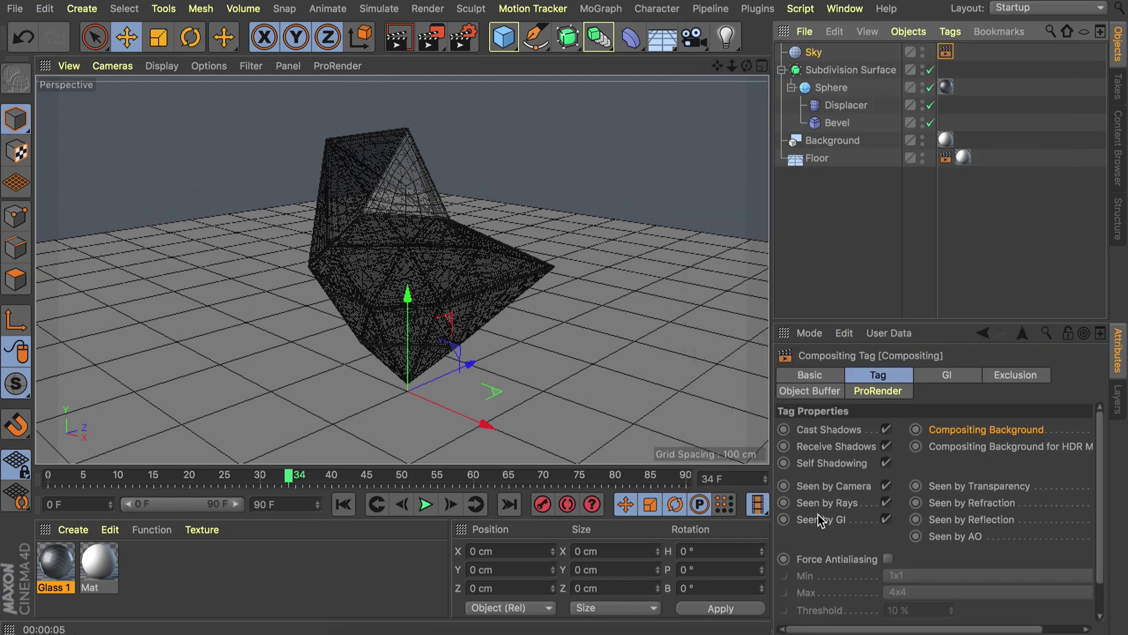
{"action": "left_click", "coordinate": [886, 486]}
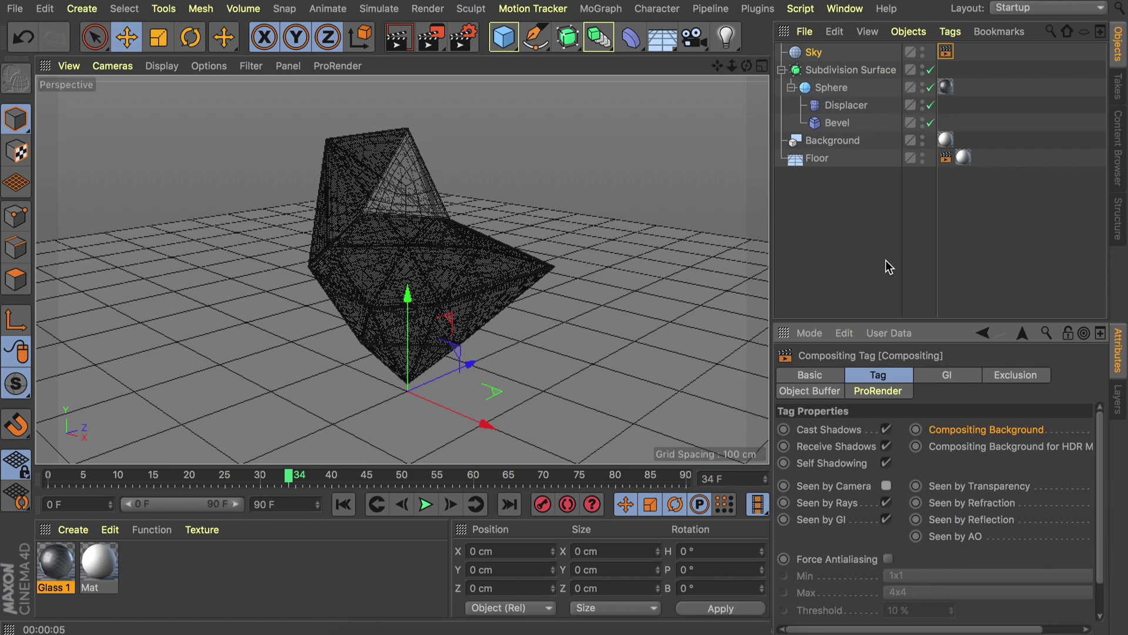
Create a new material and name it sky
{"action": "double_click", "coordinate": [169, 580]}
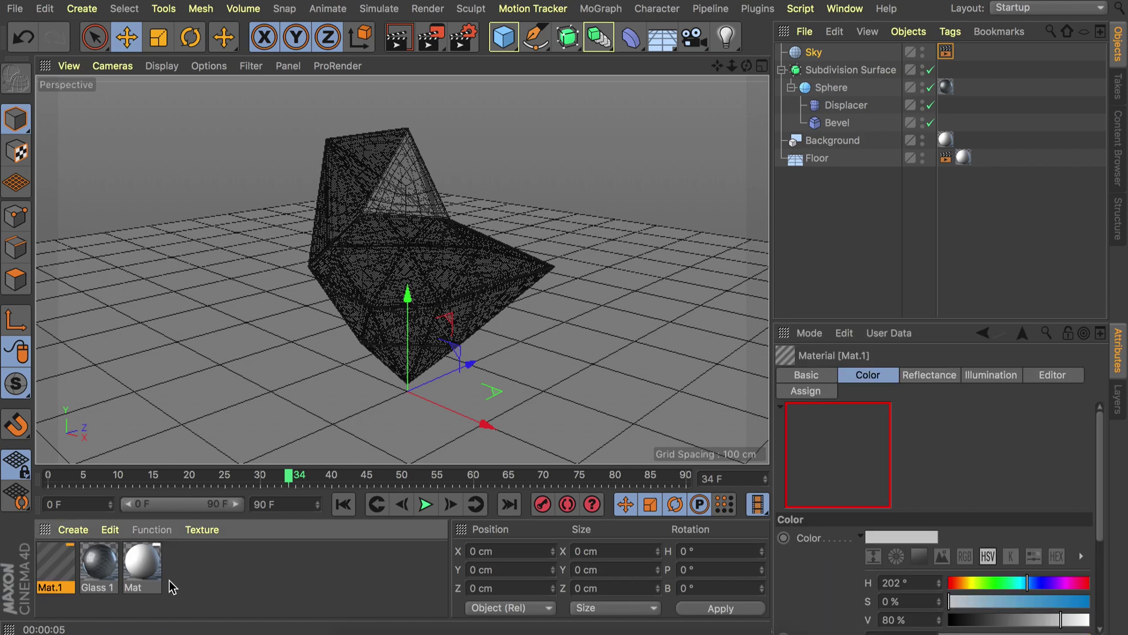
{"action": "double_click", "coordinate": [56, 564]}
{"action": "type", "text": "sky"}
{"action": "key", "text": "Return"}
Turn off Reflectance and Color, enable Luminance, and bring up its texture options
{"action": "left_click", "coordinate": [357, 312]}
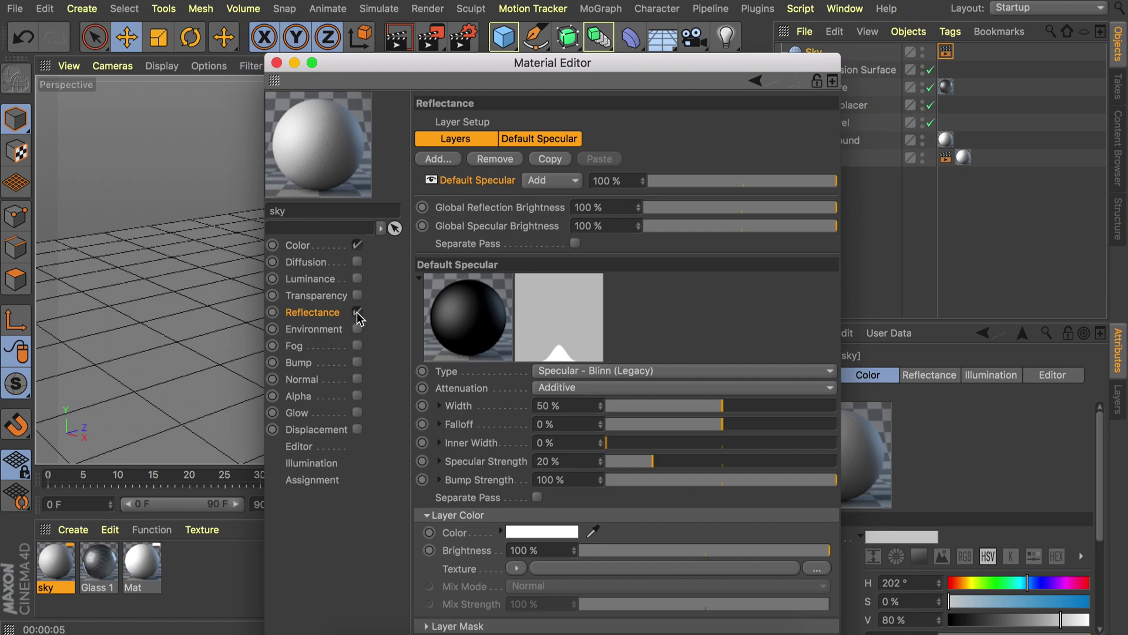
{"action": "left_click", "coordinate": [356, 245]}
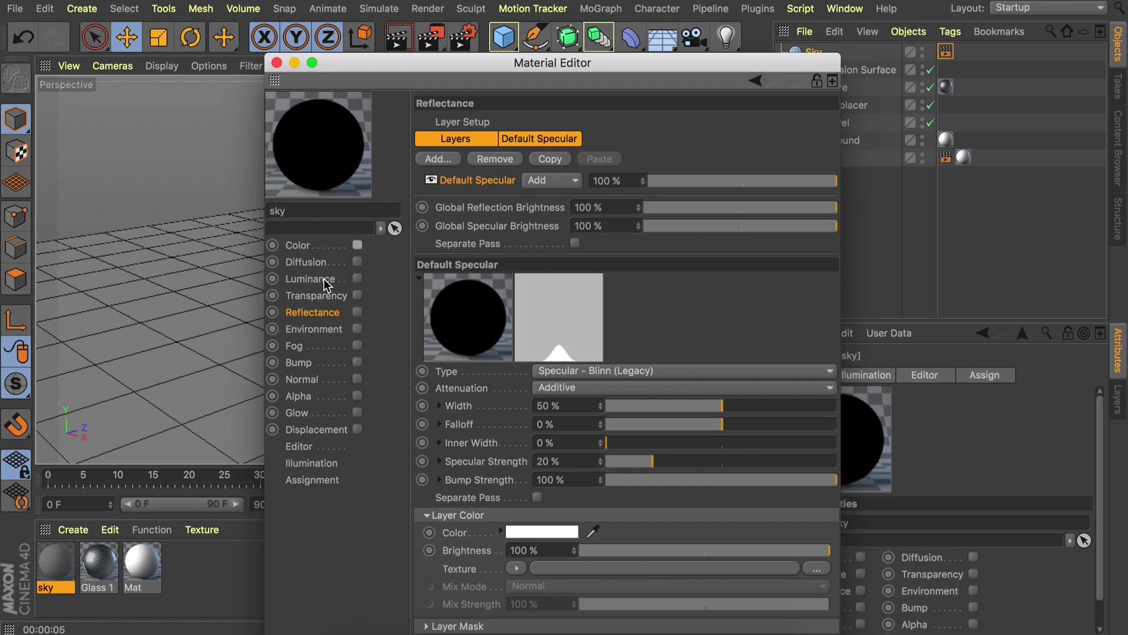
{"action": "left_click", "coordinate": [358, 279]}
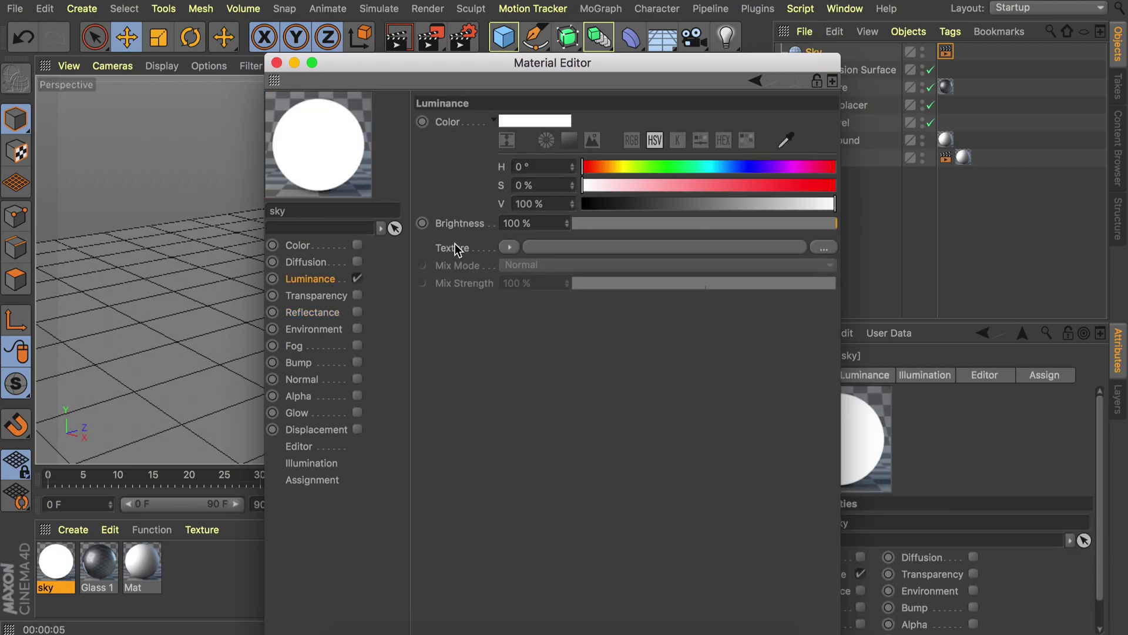
{"action": "left_click", "coordinate": [510, 247]}
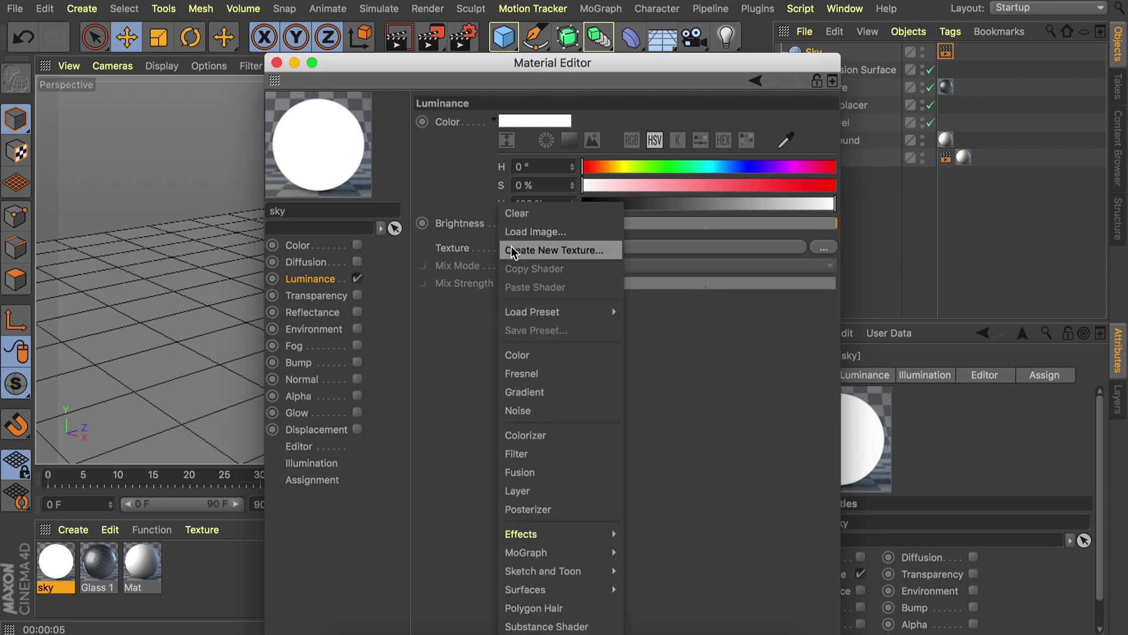
{"action": "left_click", "coordinate": [456, 368]}
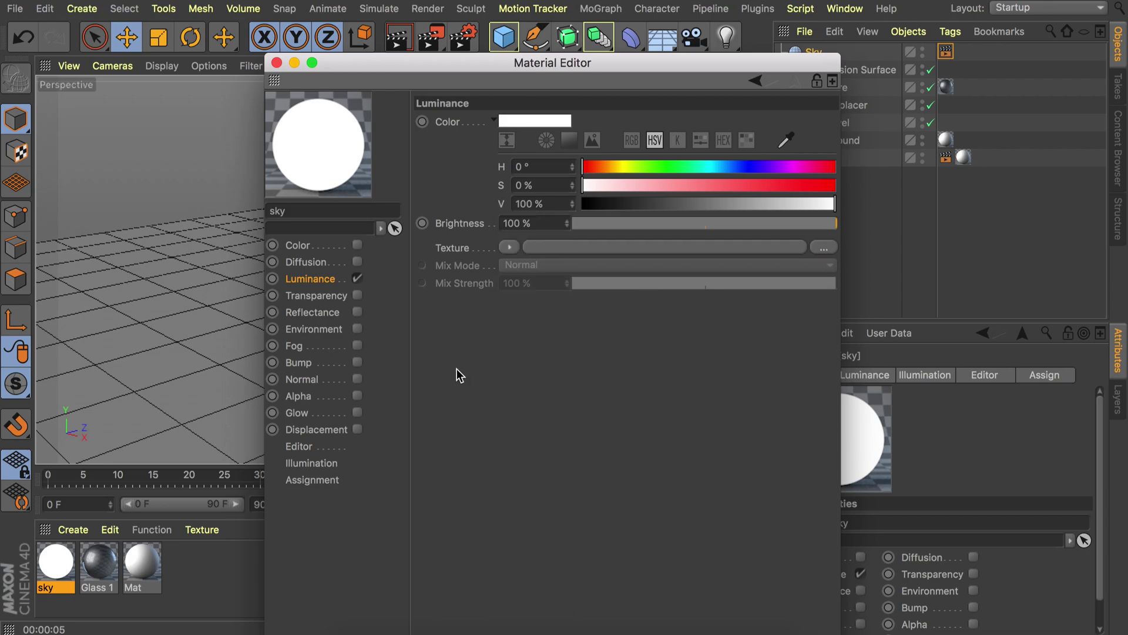
{"action": "left_click", "coordinate": [507, 246]}
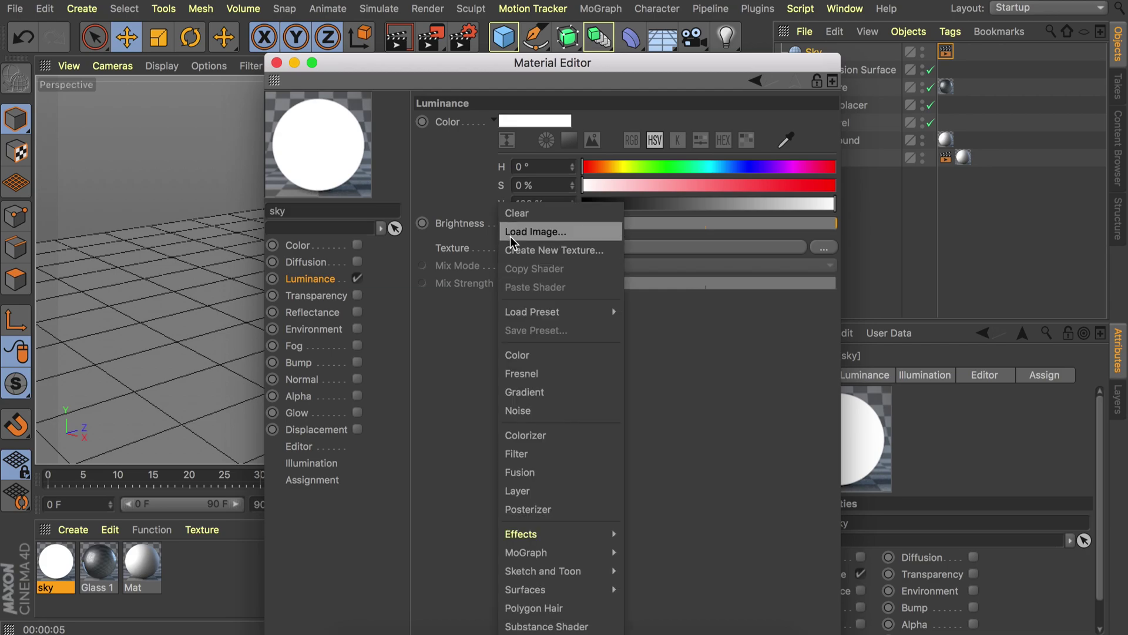
Load cubegrid_.mp4 as the luminance texture without copying it into the project
{"action": "left_click", "coordinate": [529, 231]}
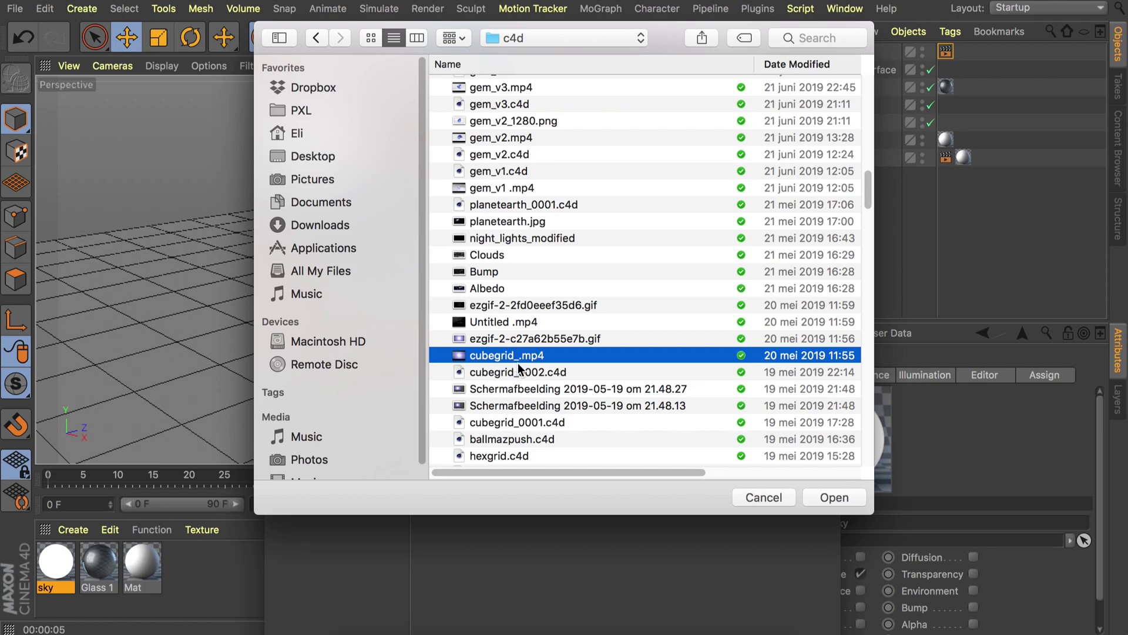
{"action": "left_click", "coordinate": [828, 502]}
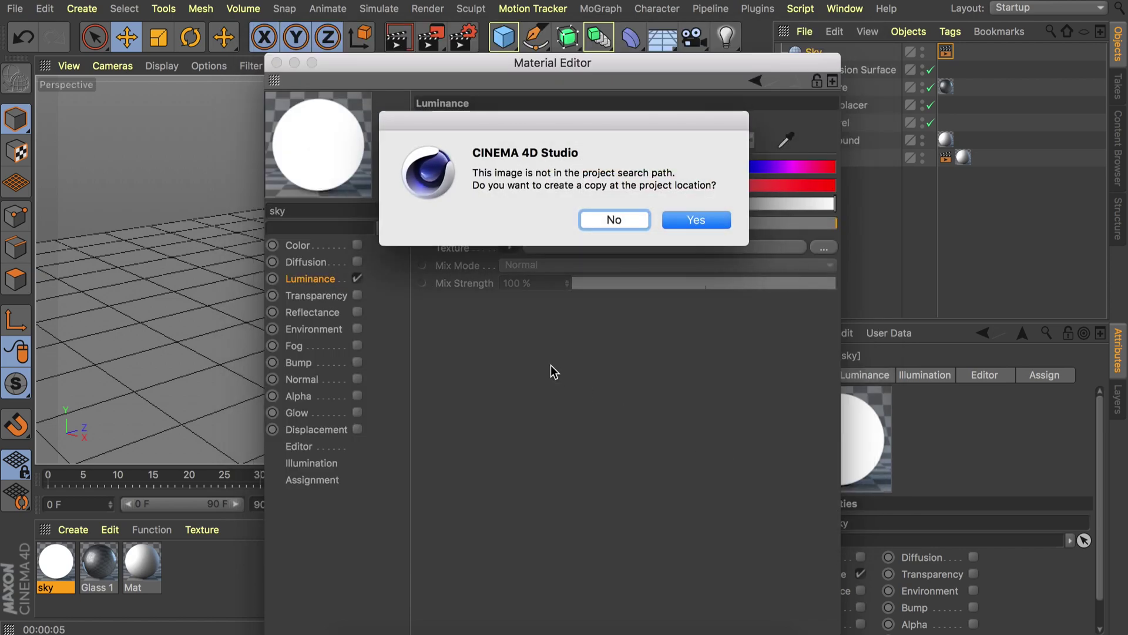
{"action": "left_click", "coordinate": [588, 219]}
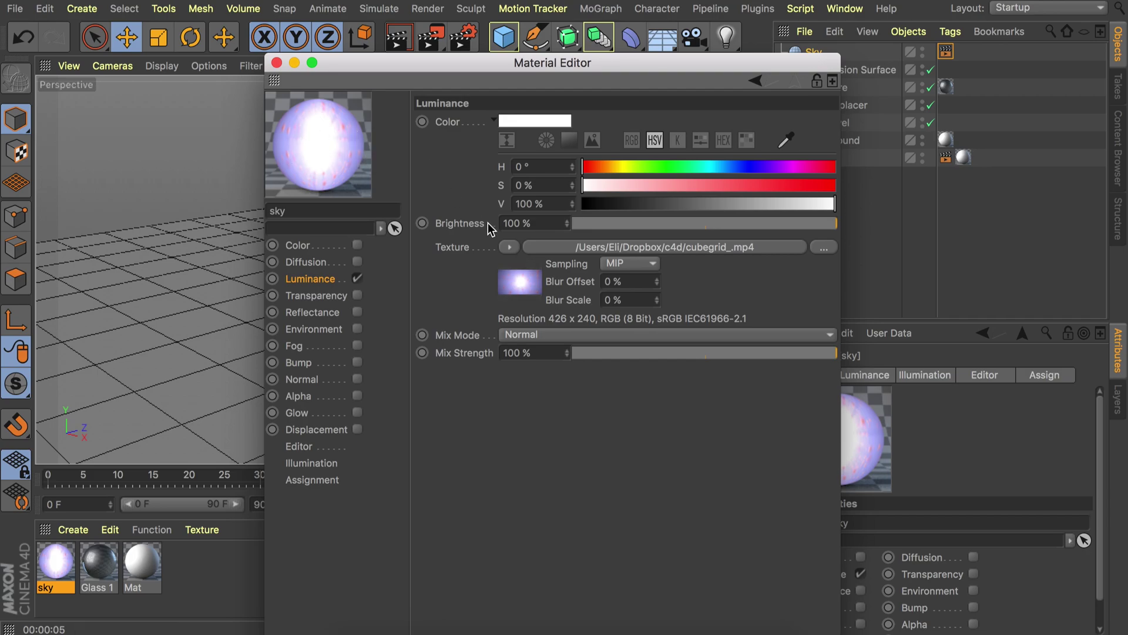
Wrap the luminance texture in a Layer shader and add a Gradient layer above the bitmap
{"action": "left_click", "coordinate": [512, 248]}
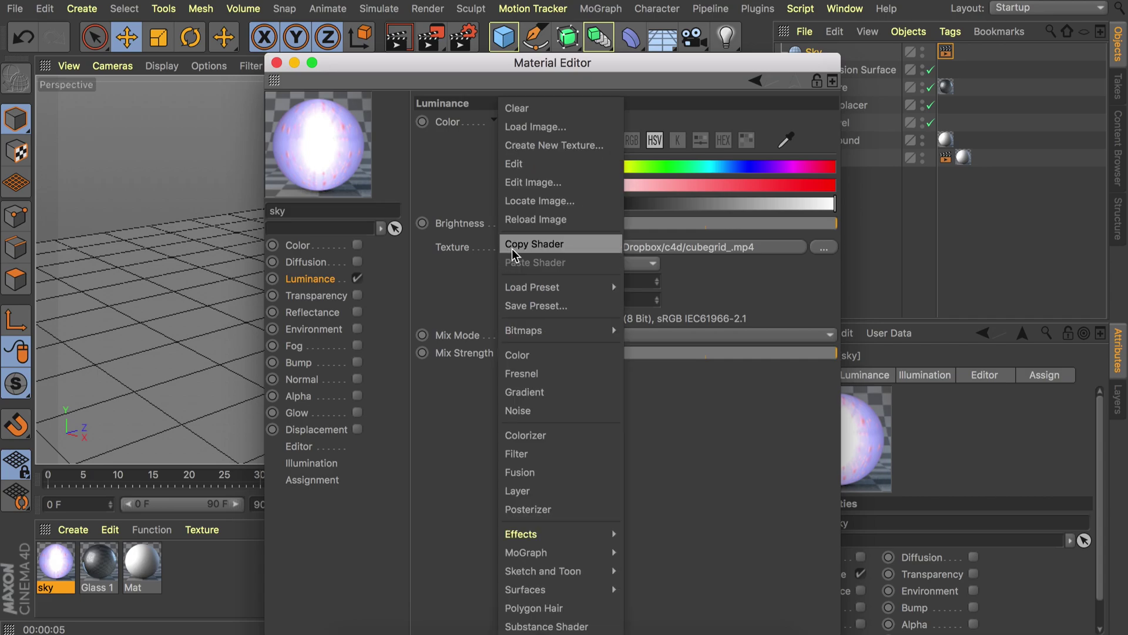
{"action": "left_click", "coordinate": [521, 492]}
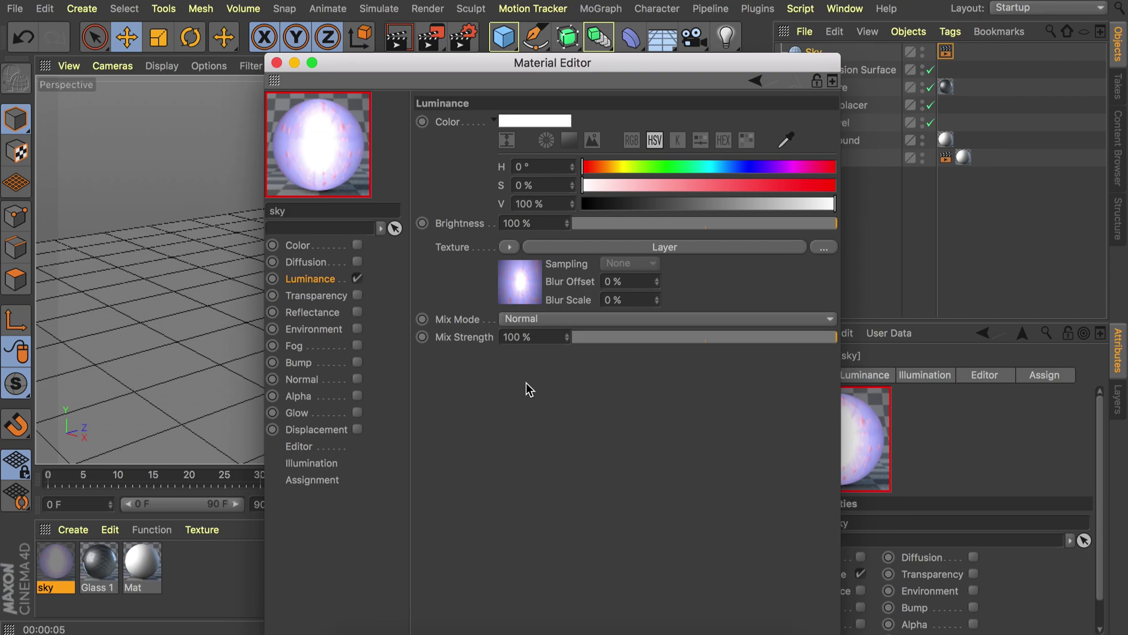
{"action": "left_click", "coordinate": [523, 281]}
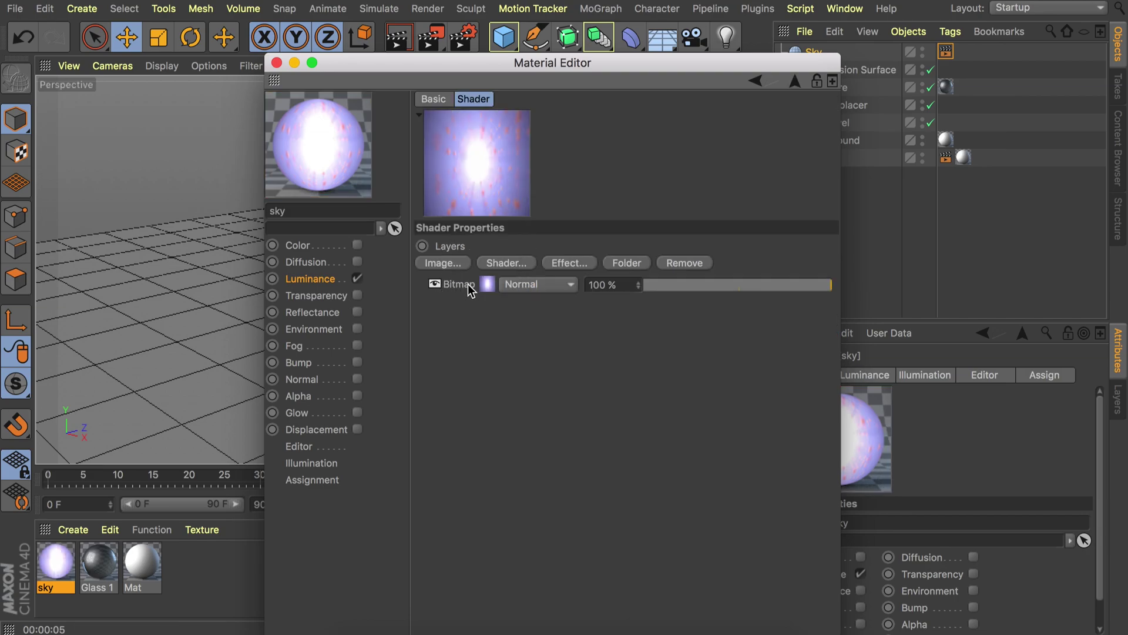
{"action": "left_click", "coordinate": [574, 263]}
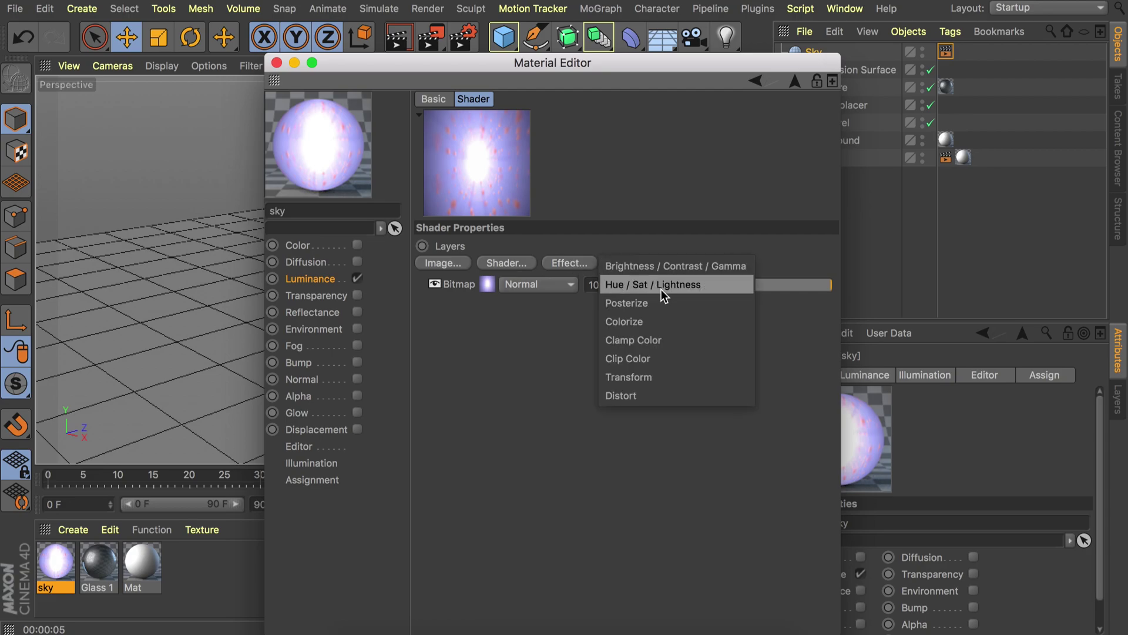
{"action": "left_click", "coordinate": [518, 266]}
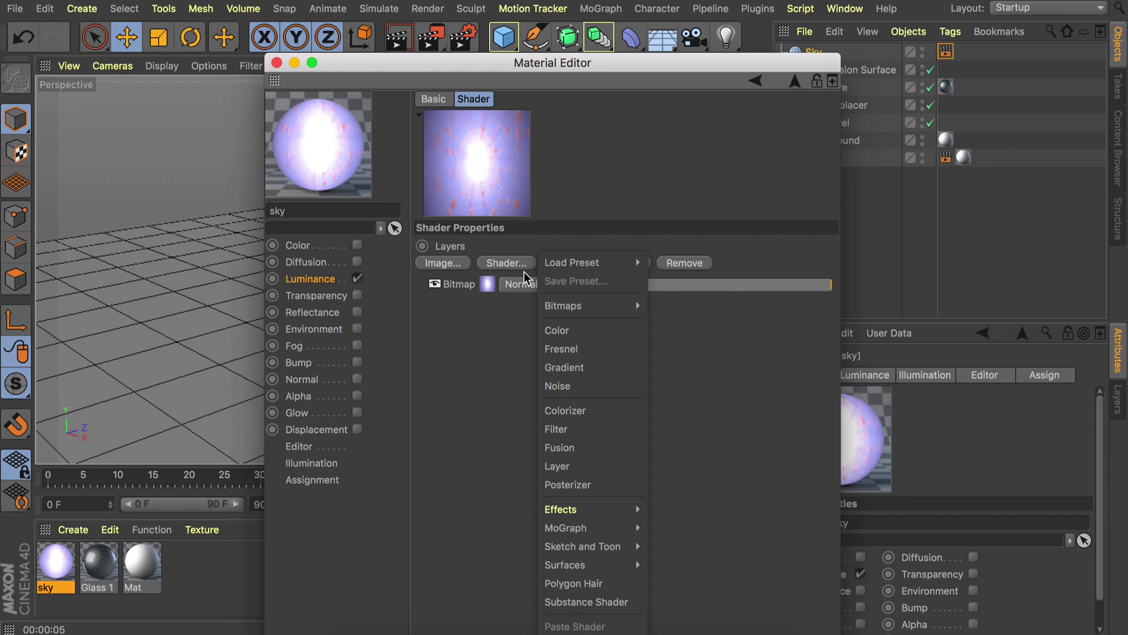
{"action": "left_click", "coordinate": [584, 369]}
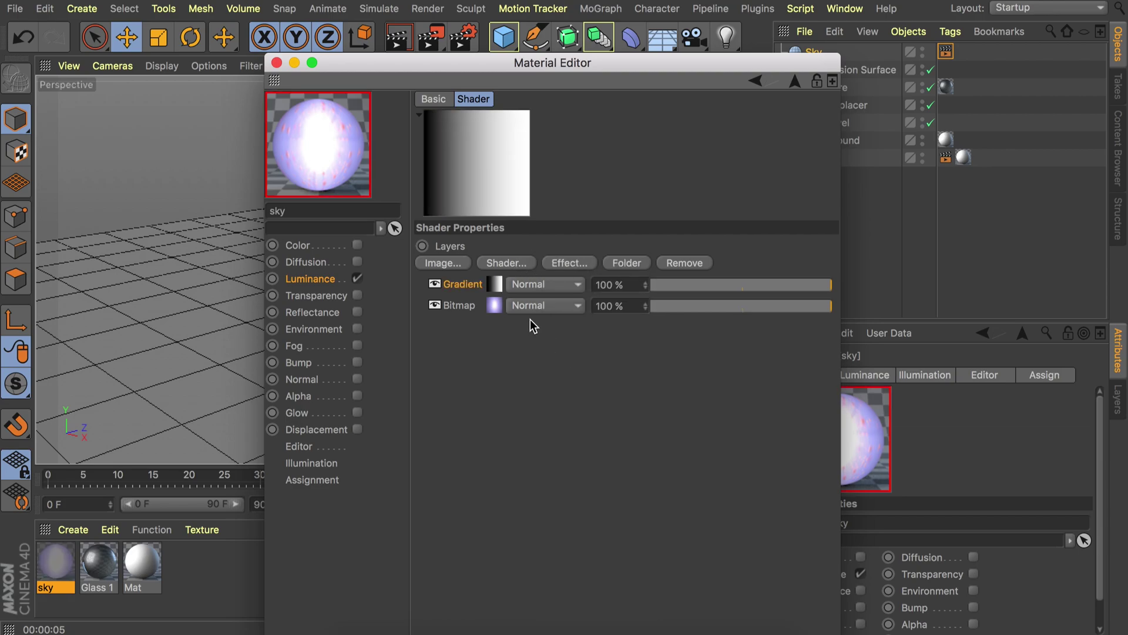
Load the Sky 3 preset into the Gradient layer
{"action": "left_click", "coordinate": [498, 283]}
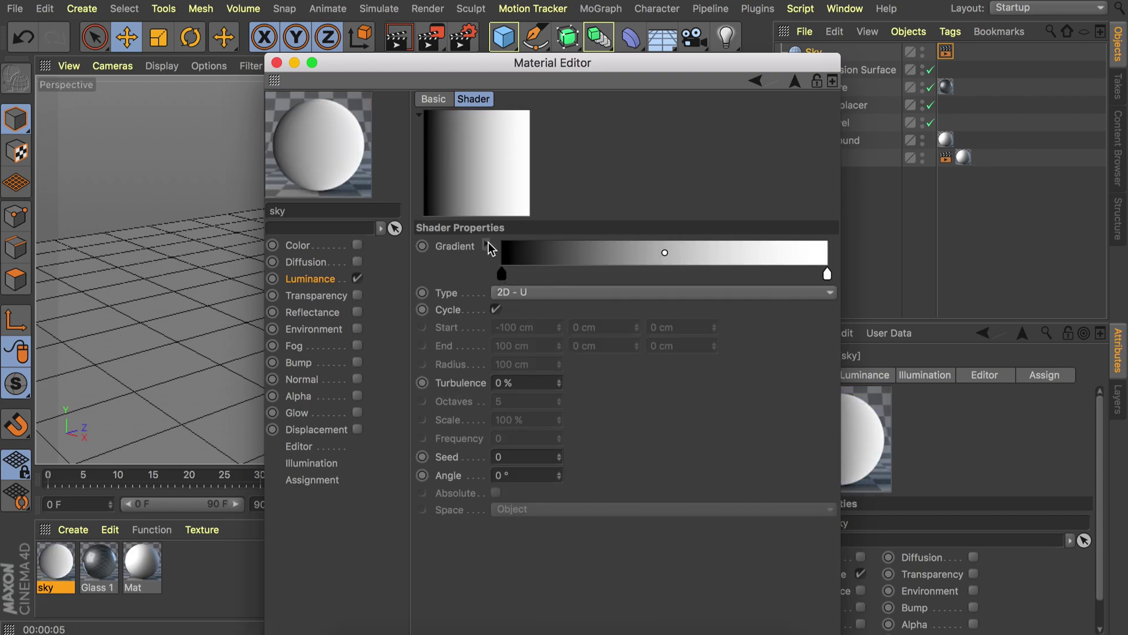
{"action": "left_click", "coordinate": [488, 246]}
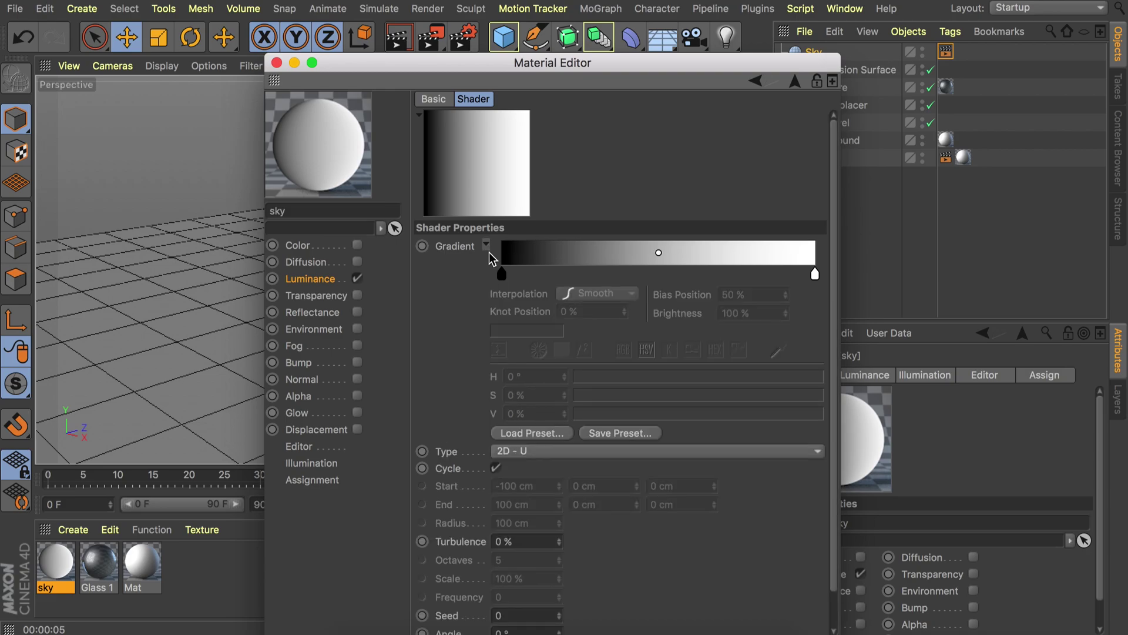
{"action": "left_click", "coordinate": [558, 440]}
{"action": "scroll", "coordinate": [561, 348], "scroll_direction": "down", "scroll_amount": 5}
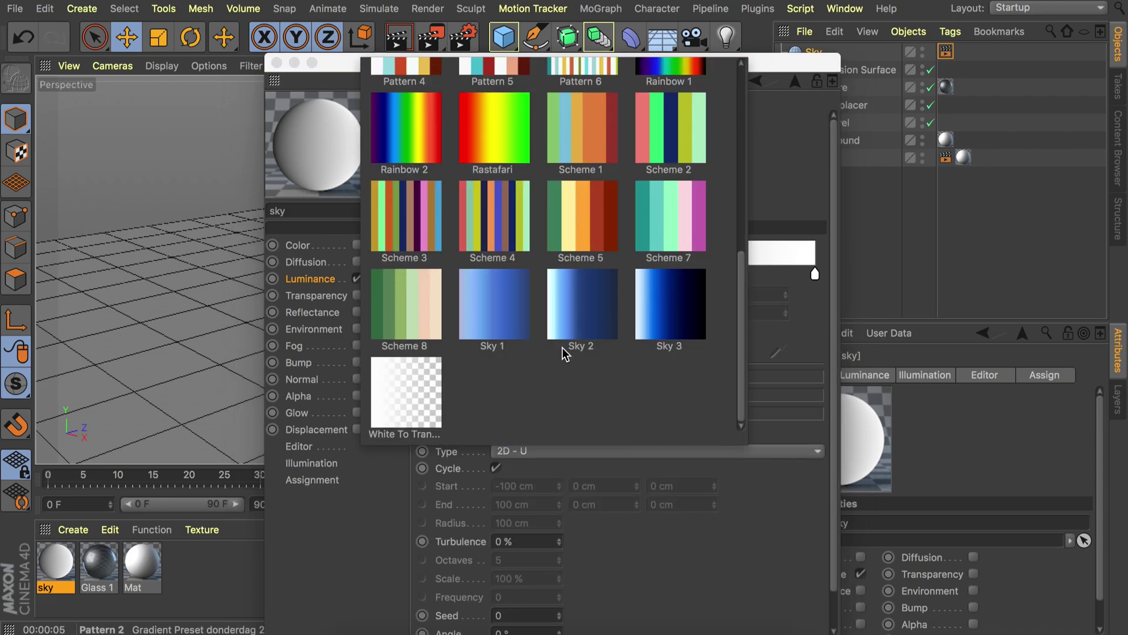
{"action": "left_click", "coordinate": [675, 296]}
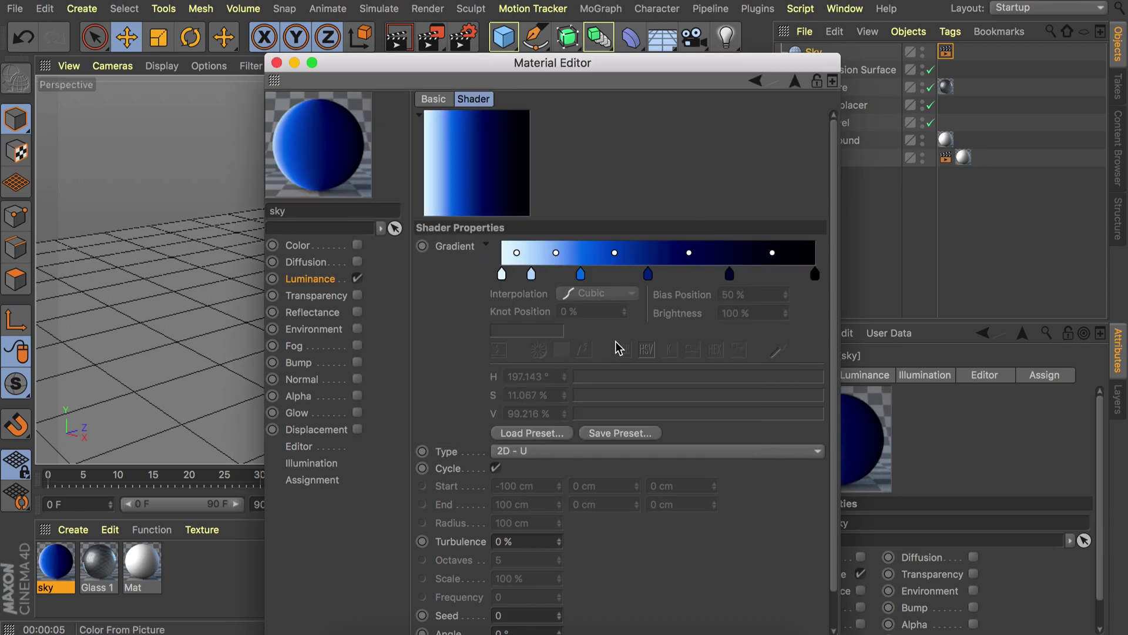
Blend the Gradient layer over the video with Soft Light at 89%
{"action": "left_click", "coordinate": [795, 81]}
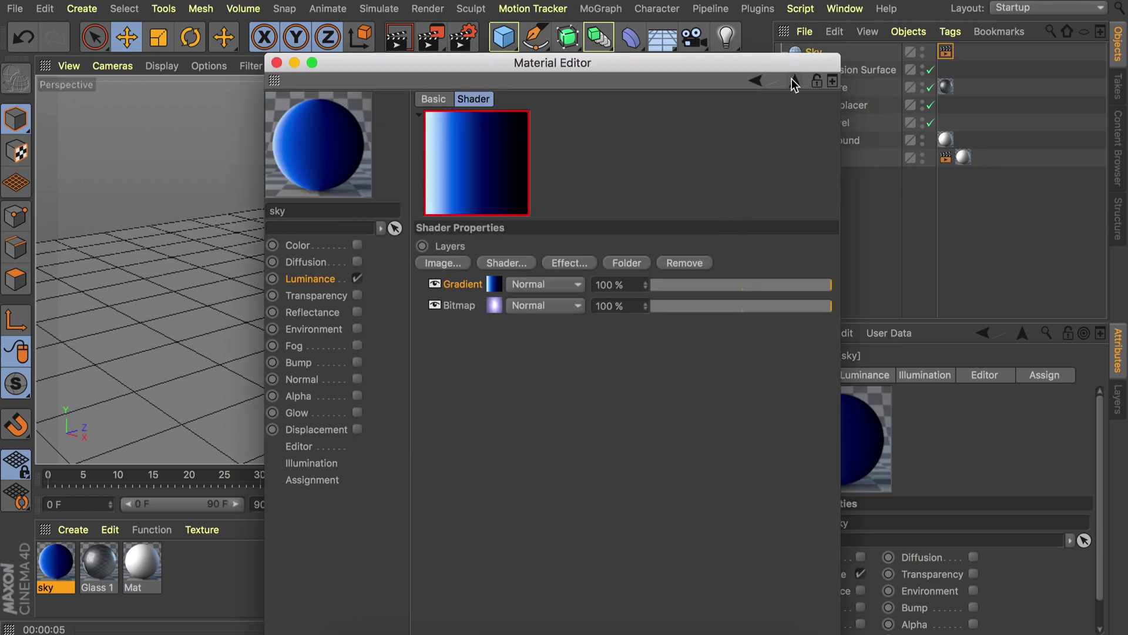
{"action": "left_click", "coordinate": [528, 284]}
{"action": "left_click", "coordinate": [555, 338]}
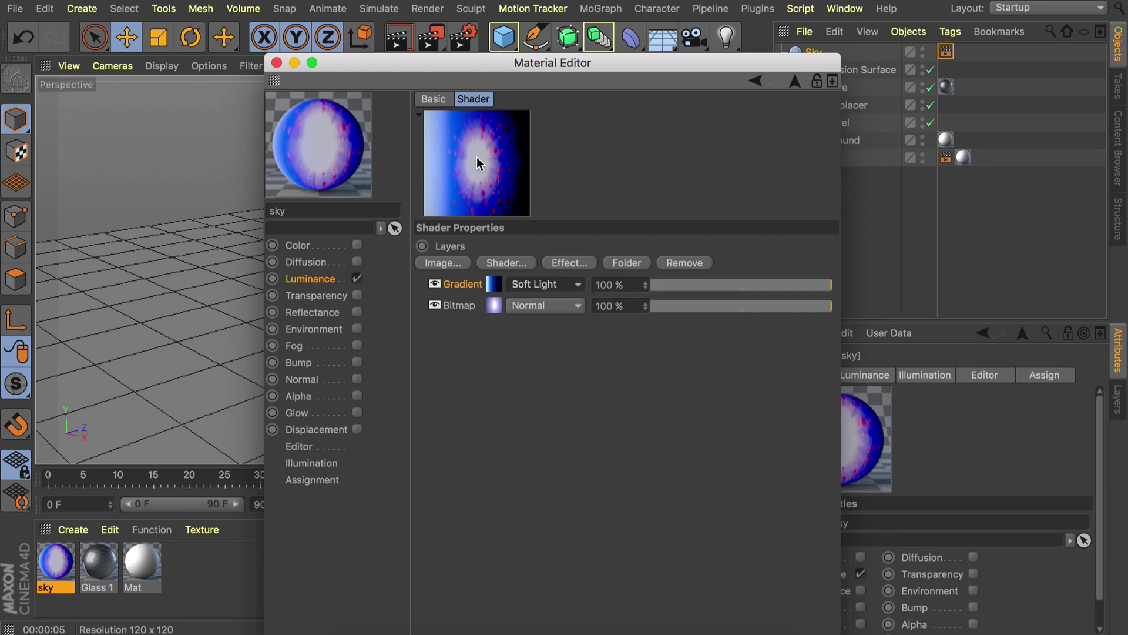
{"action": "left_click_drag", "start_coordinate": [831, 284], "coordinate": [815, 292]}
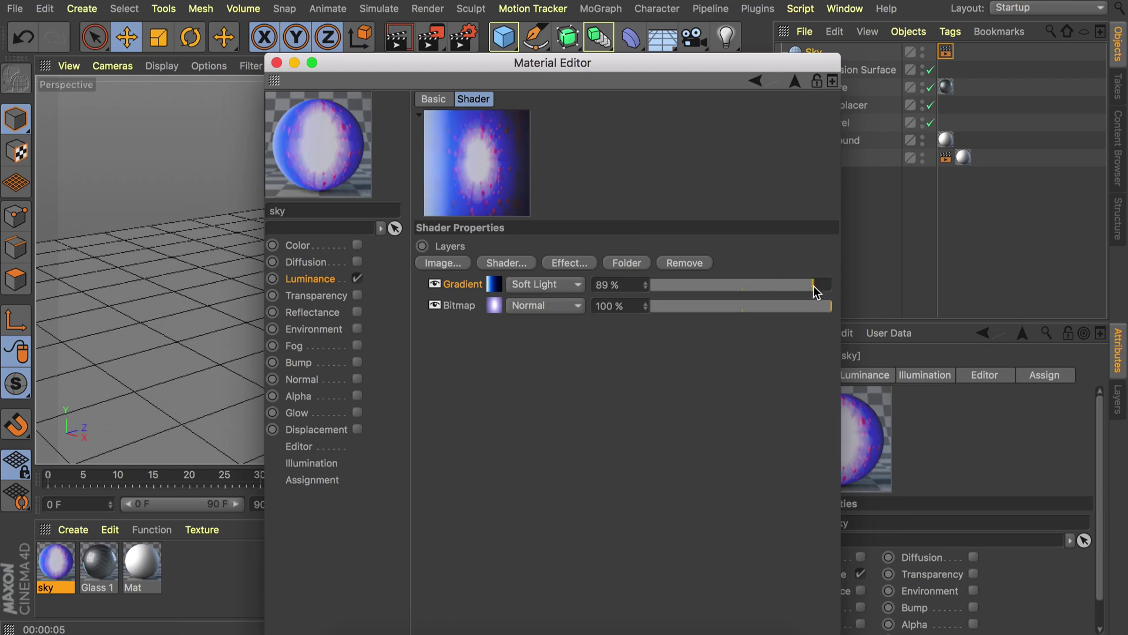
Add a Brightness/Contrast/Gamma layer with brightness -29% and contrast 45%
{"action": "left_click", "coordinate": [561, 265]}
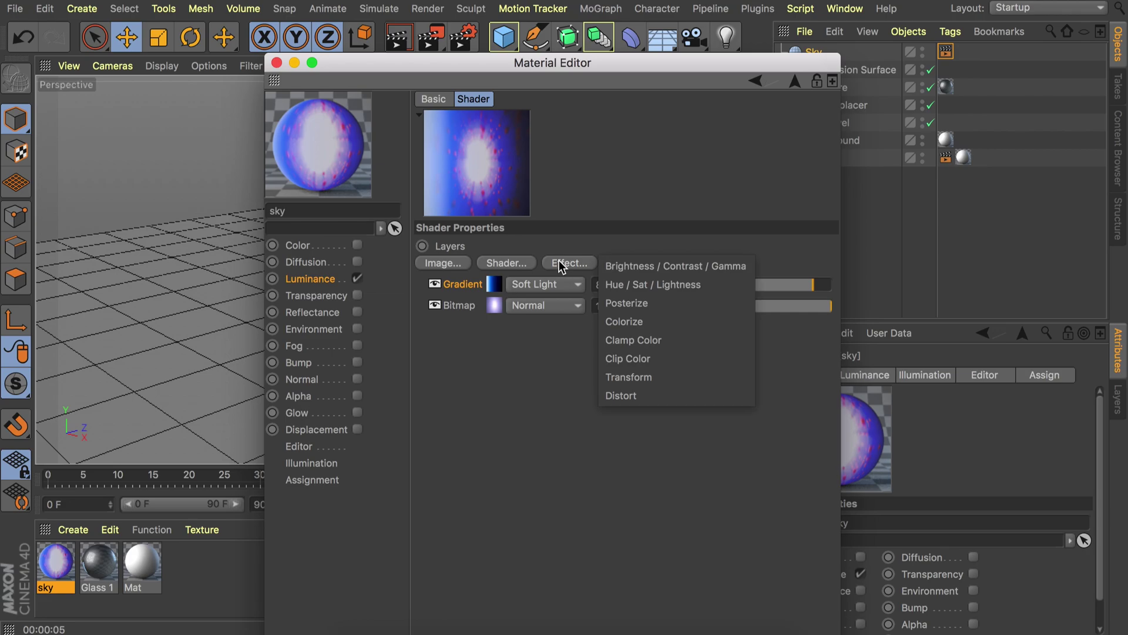
{"action": "left_click", "coordinate": [636, 265]}
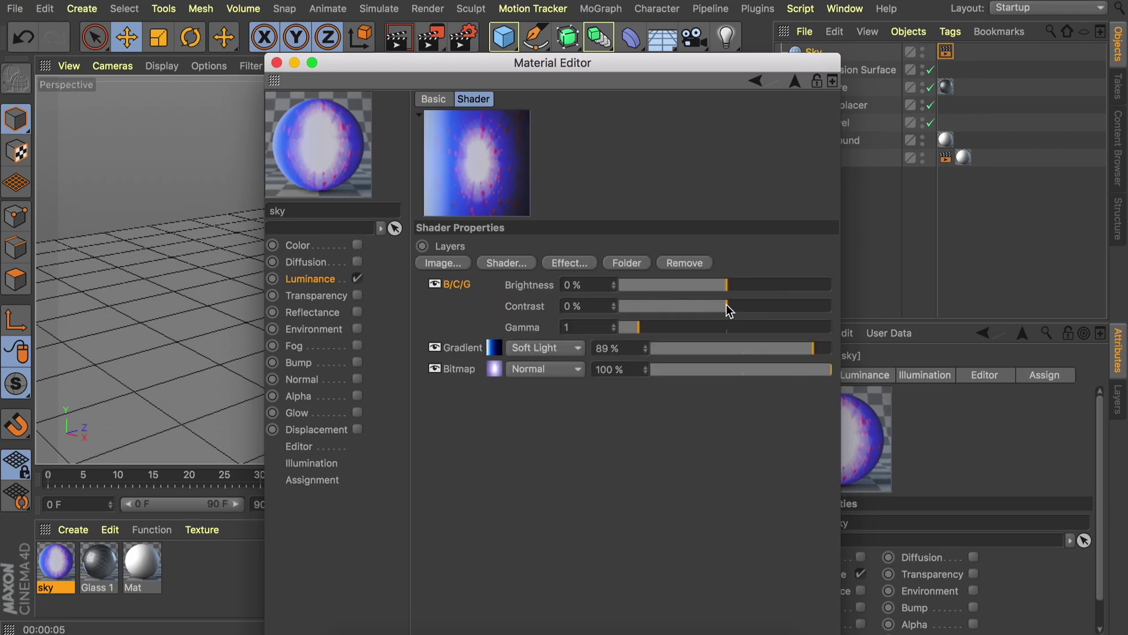
{"action": "left_click_drag", "start_coordinate": [727, 307], "coordinate": [696, 284]}
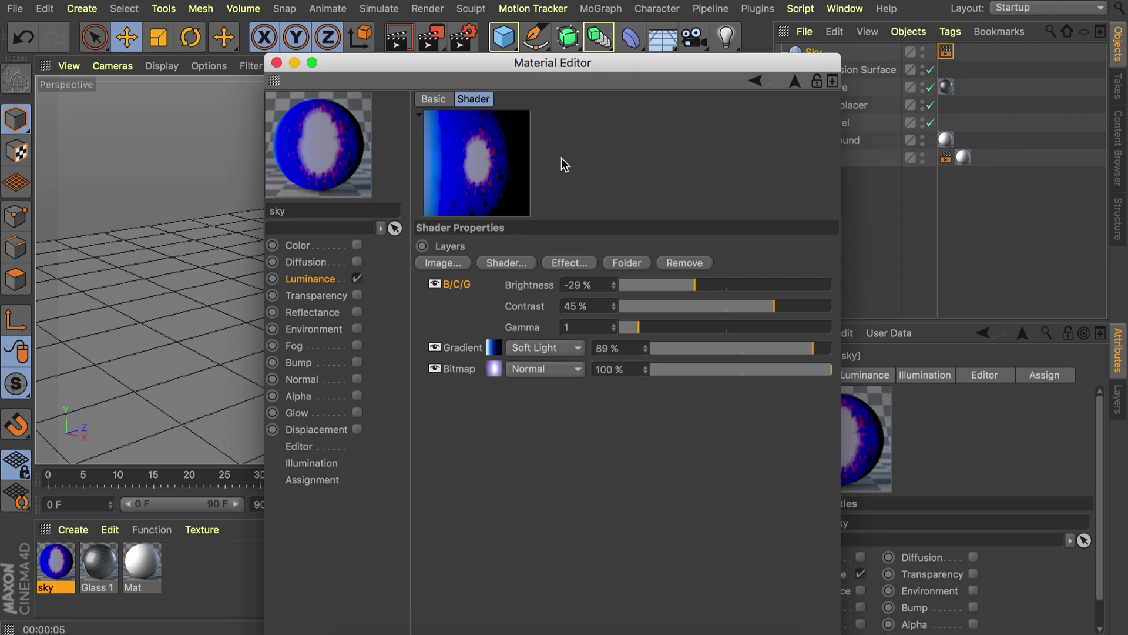
Apply the sky material to the Sky, then test-render with Background and Floor hidden
{"action": "left_click", "coordinate": [276, 62]}
{"action": "left_click_drag", "start_coordinate": [57, 559], "coordinate": [832, 54]}
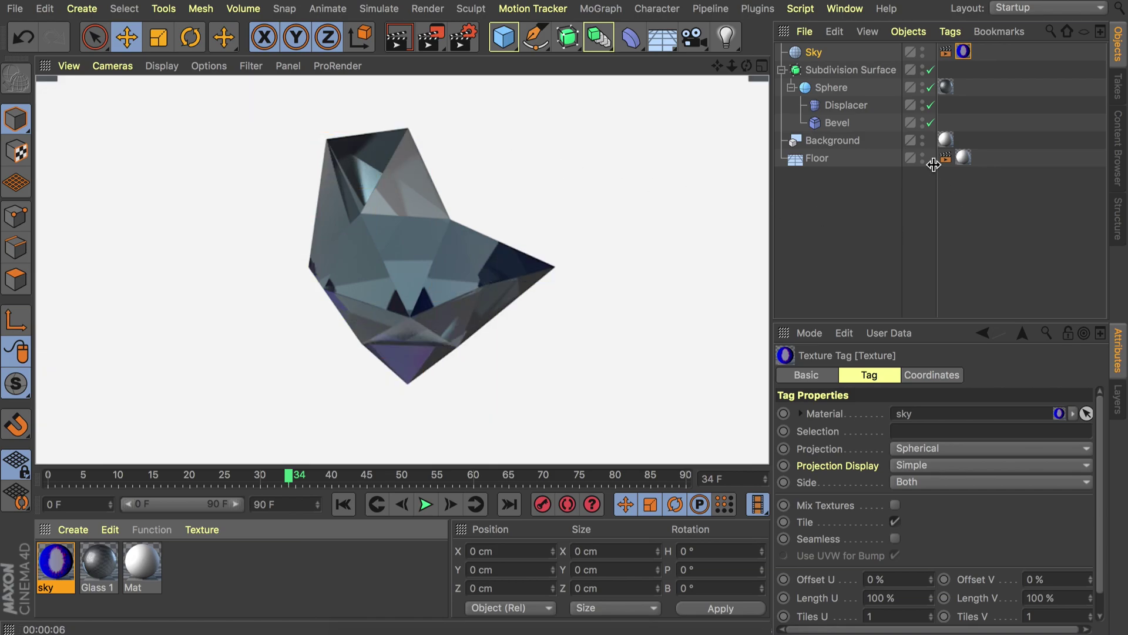
{"action": "left_click", "coordinate": [922, 142]}
{"action": "left_click", "coordinate": [923, 156]}
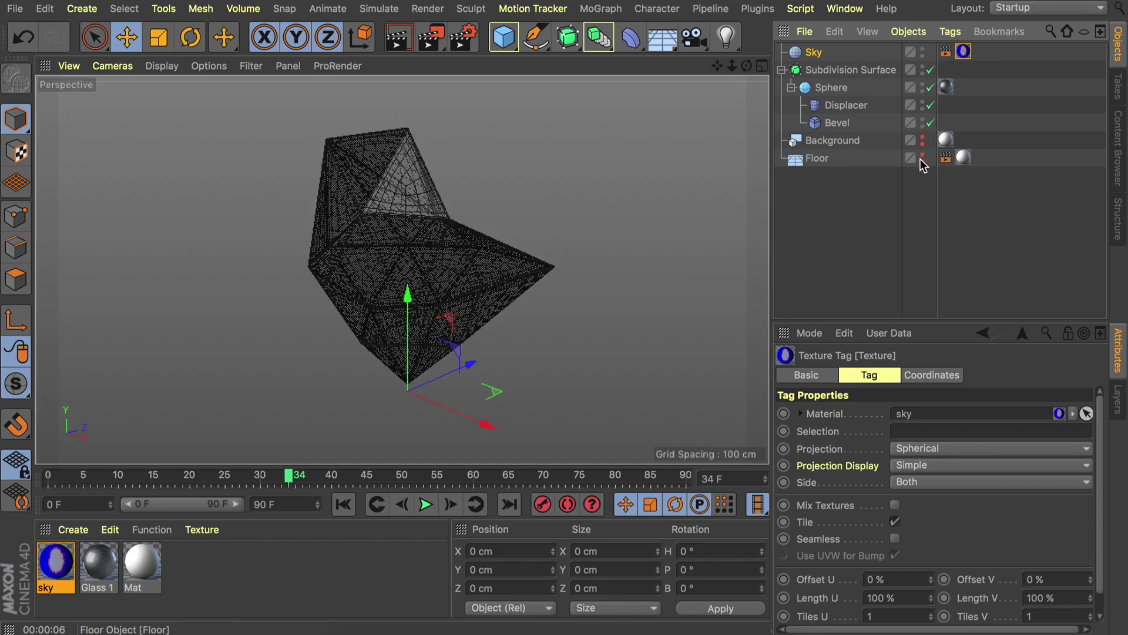
{"action": "key", "text": "ctrl+r"}
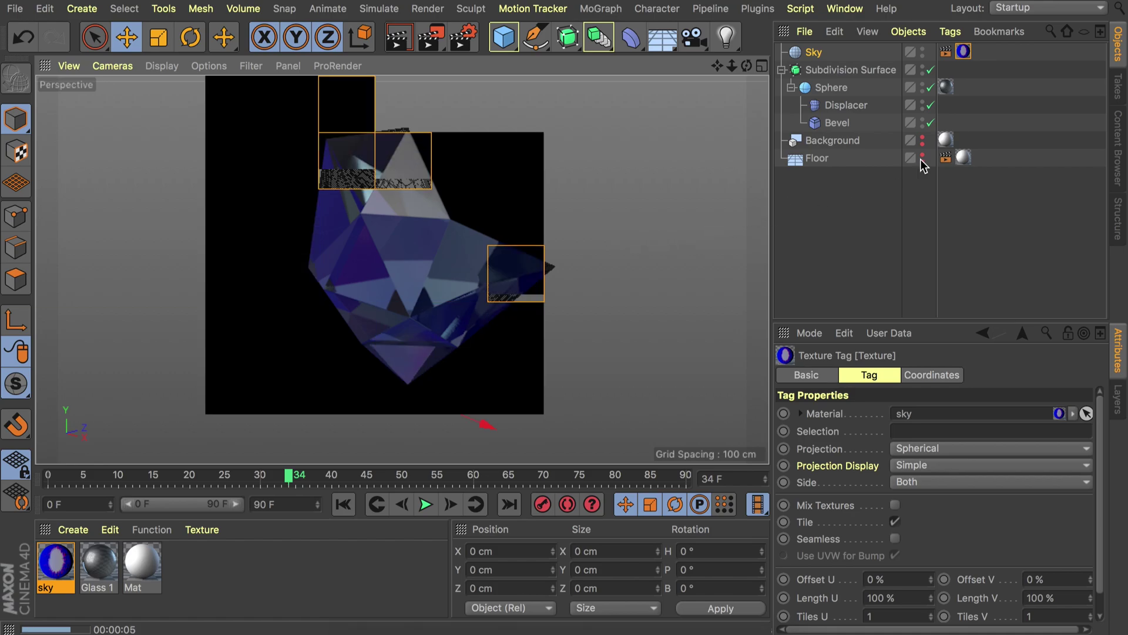
{"action": "left_click_drag", "start_coordinate": [921, 143], "coordinate": [921, 159]}
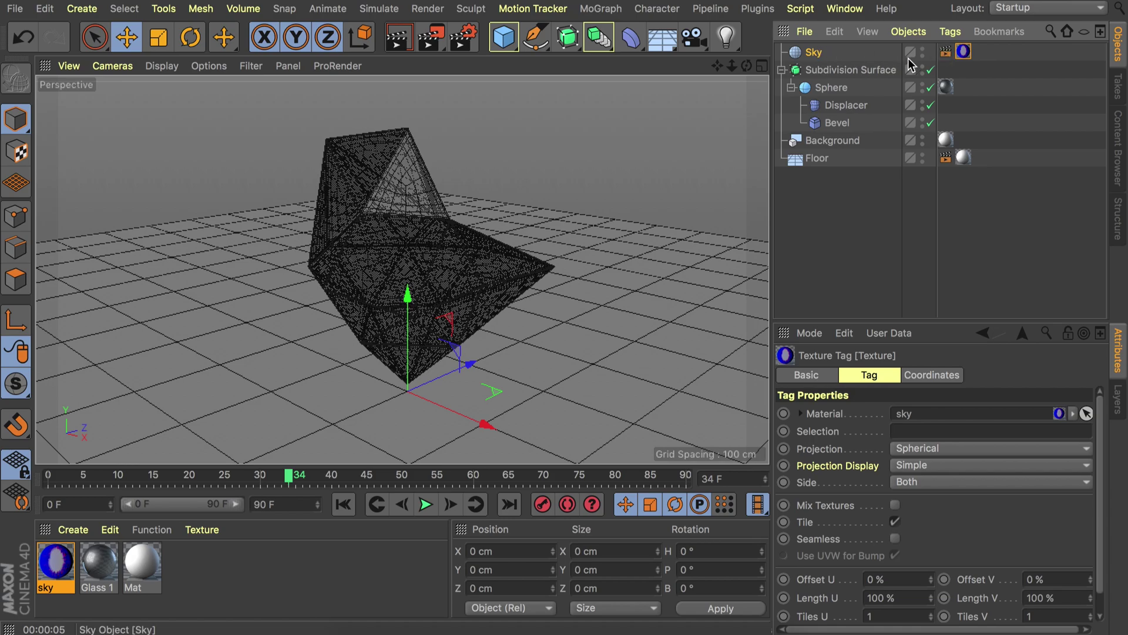
Turn off Seen by Refraction on the Floor's Compositing tag and render the viewport
{"action": "left_click", "coordinate": [945, 158]}
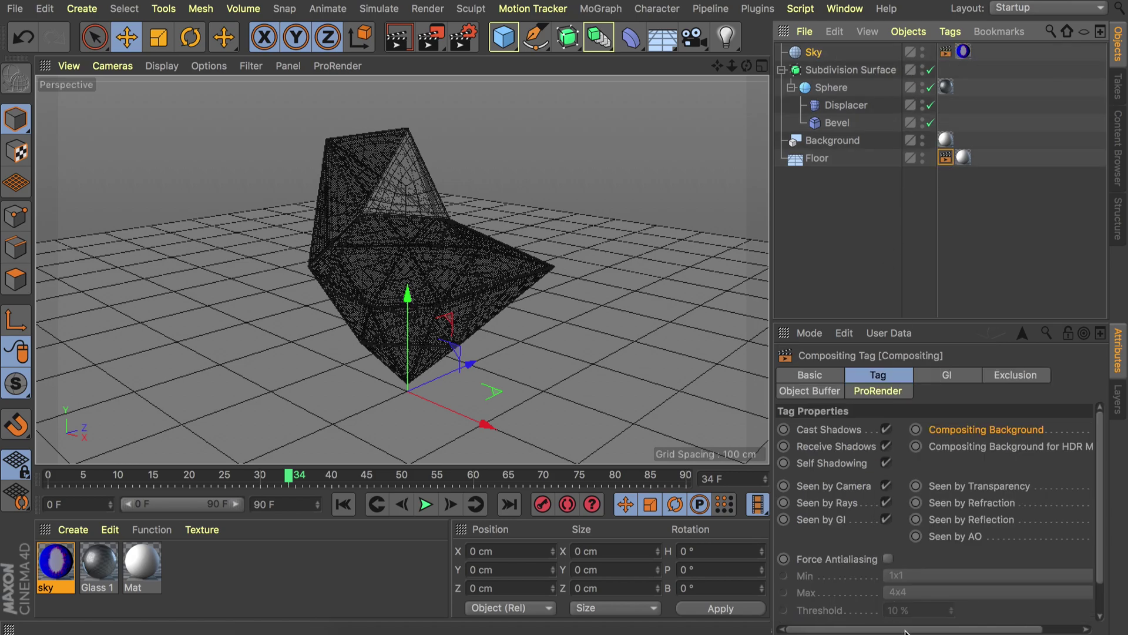
{"action": "left_click_drag", "start_coordinate": [905, 632], "coordinate": [948, 632]}
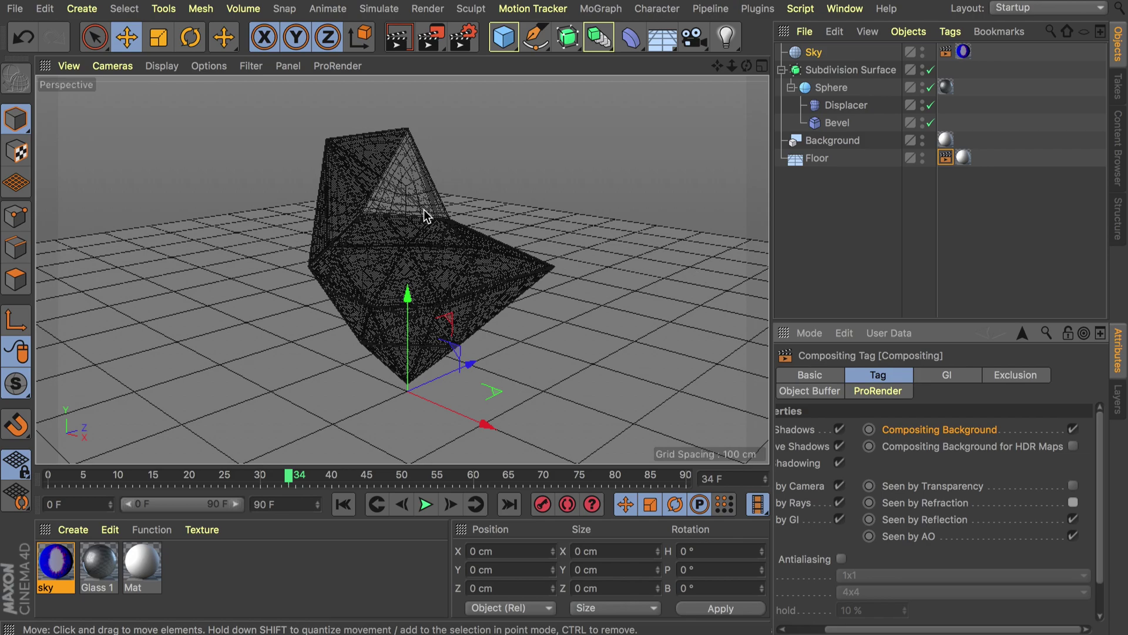
{"action": "key", "text": "ctrl+r"}
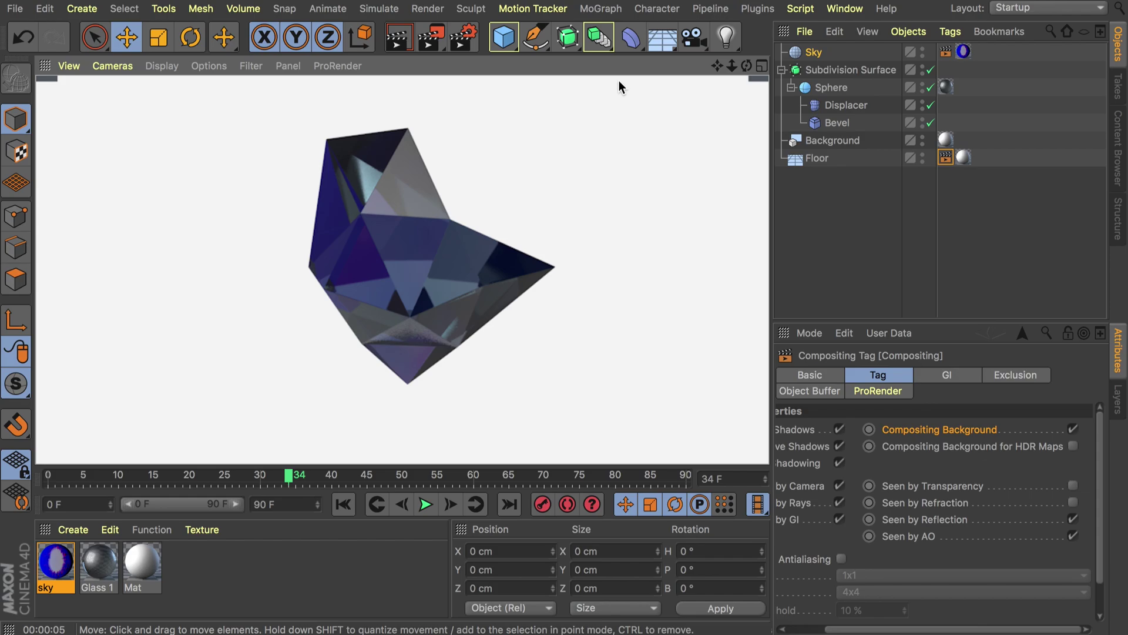
Add a Target Light, make it an Area light, and move it near the gem
{"action": "left_click", "coordinate": [727, 38]}
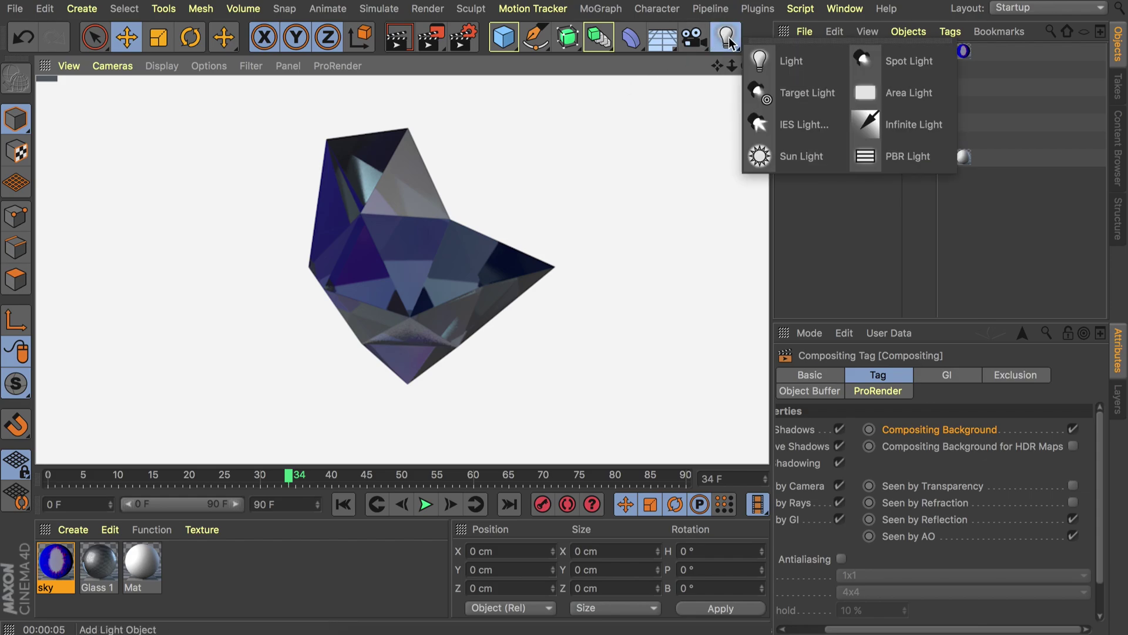
{"action": "left_click", "coordinate": [791, 94]}
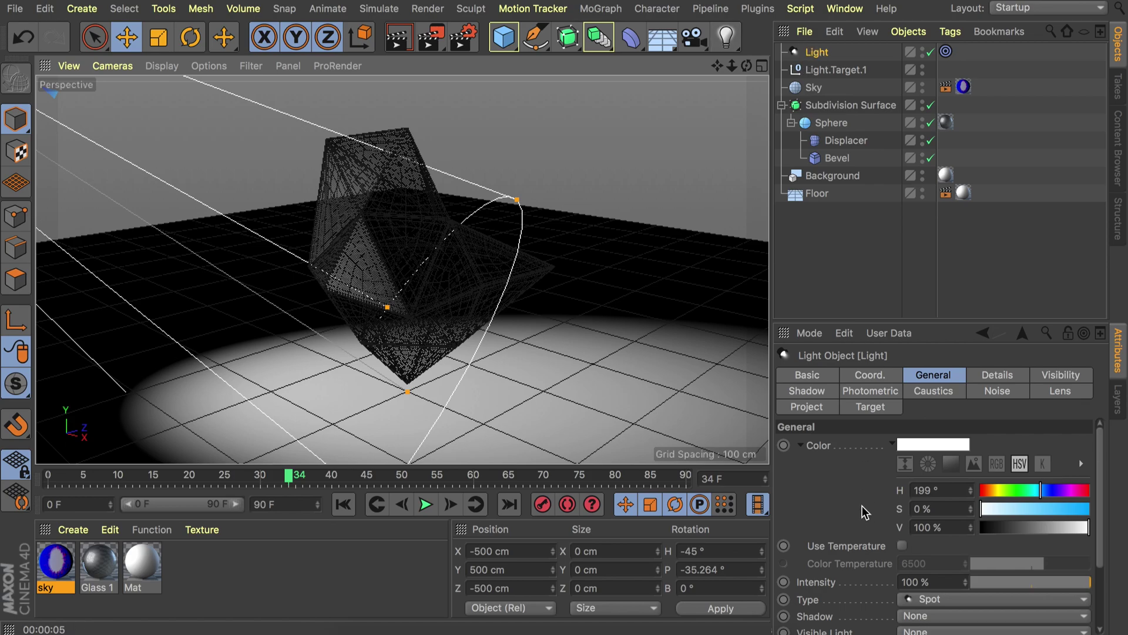
{"action": "left_click", "coordinate": [924, 602]}
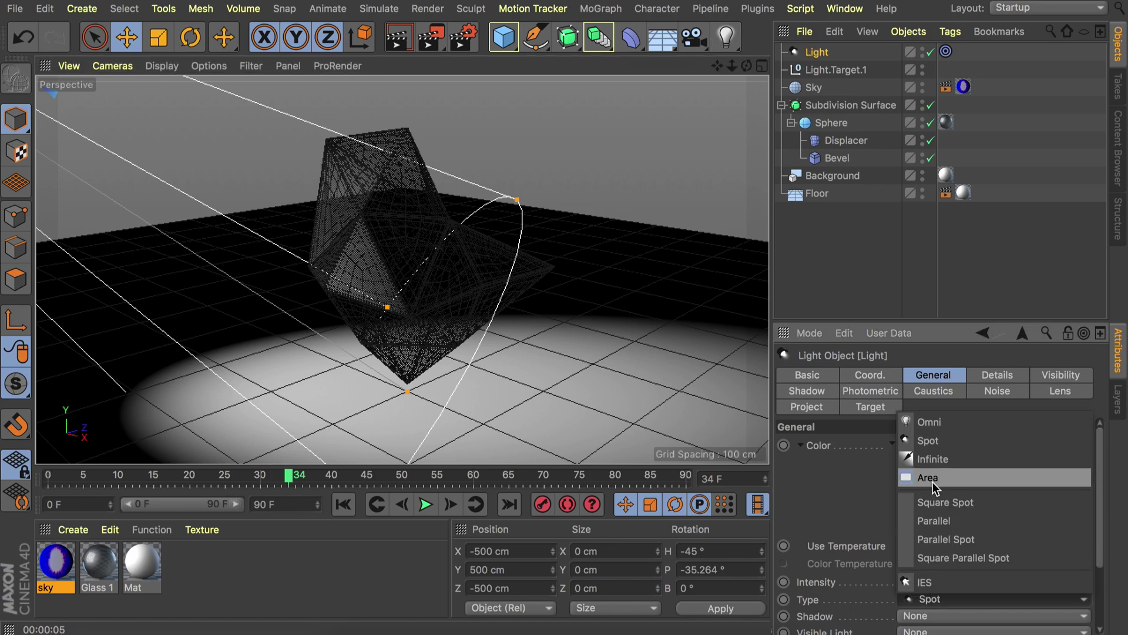
{"action": "left_click", "coordinate": [932, 479]}
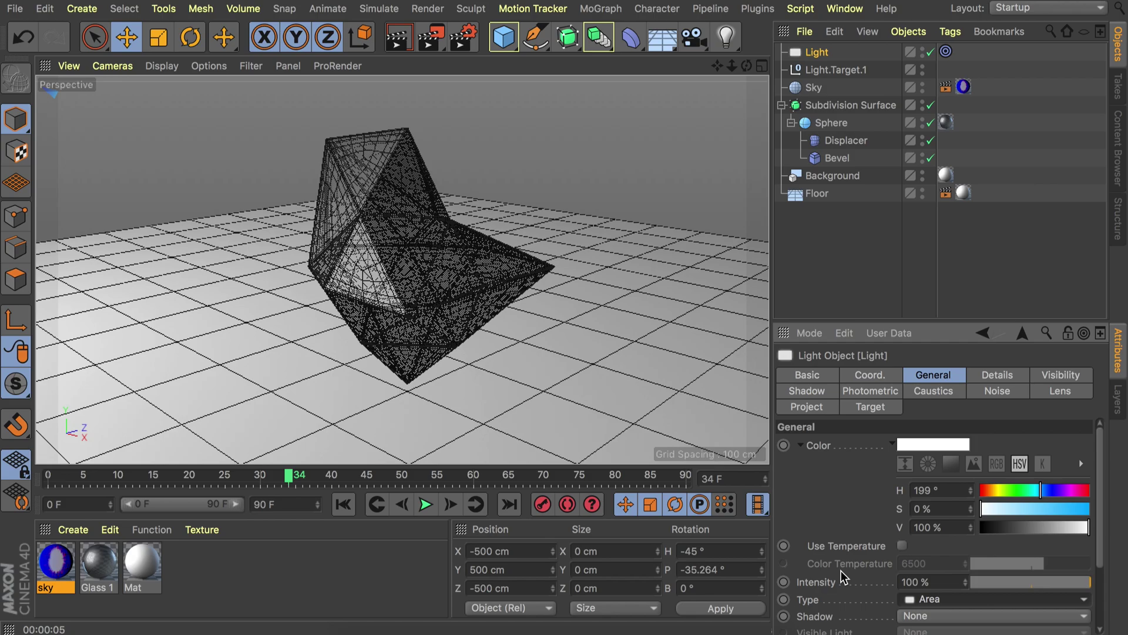
{"action": "right_click_drag", "start_coordinate": [398, 204], "coordinate": [388, 329], "text": "alt"}
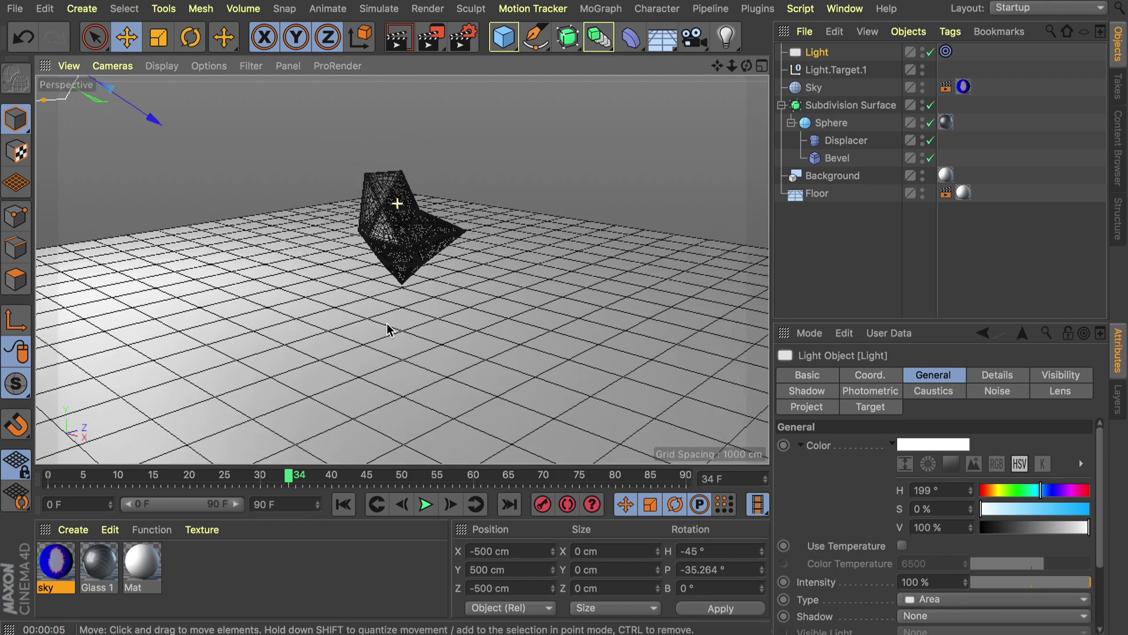
{"action": "left_click_drag", "start_coordinate": [388, 329], "coordinate": [543, 229], "text": "alt"}
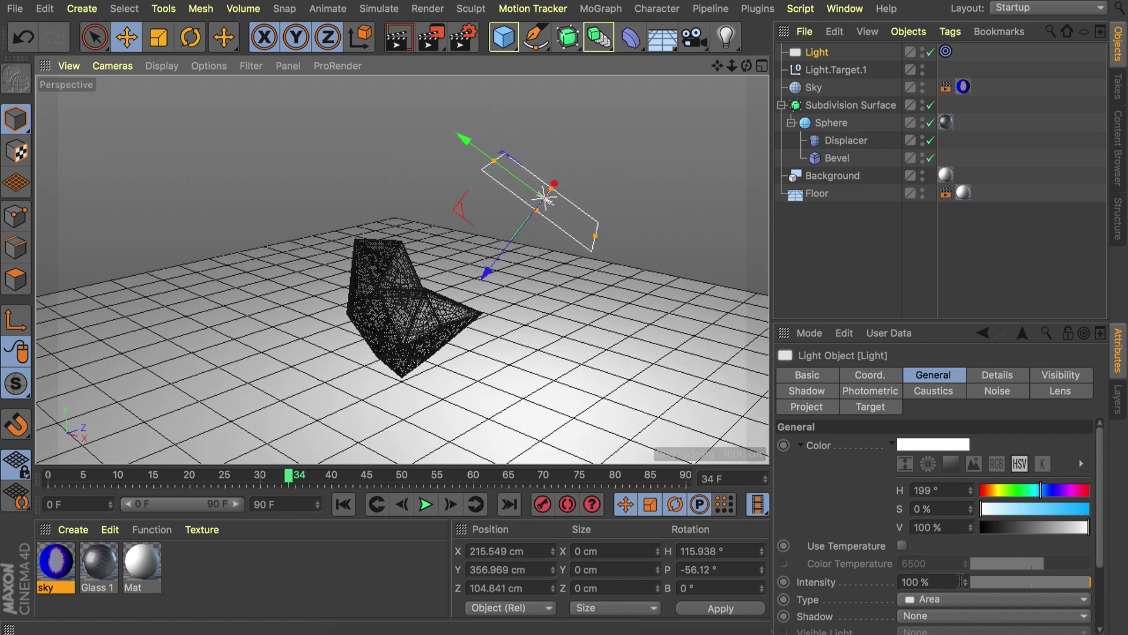
Set the light to 200% intensity with Area shadows, then duplicate it
{"action": "left_click", "coordinate": [945, 583]}
{"action": "type", "text": "200"}
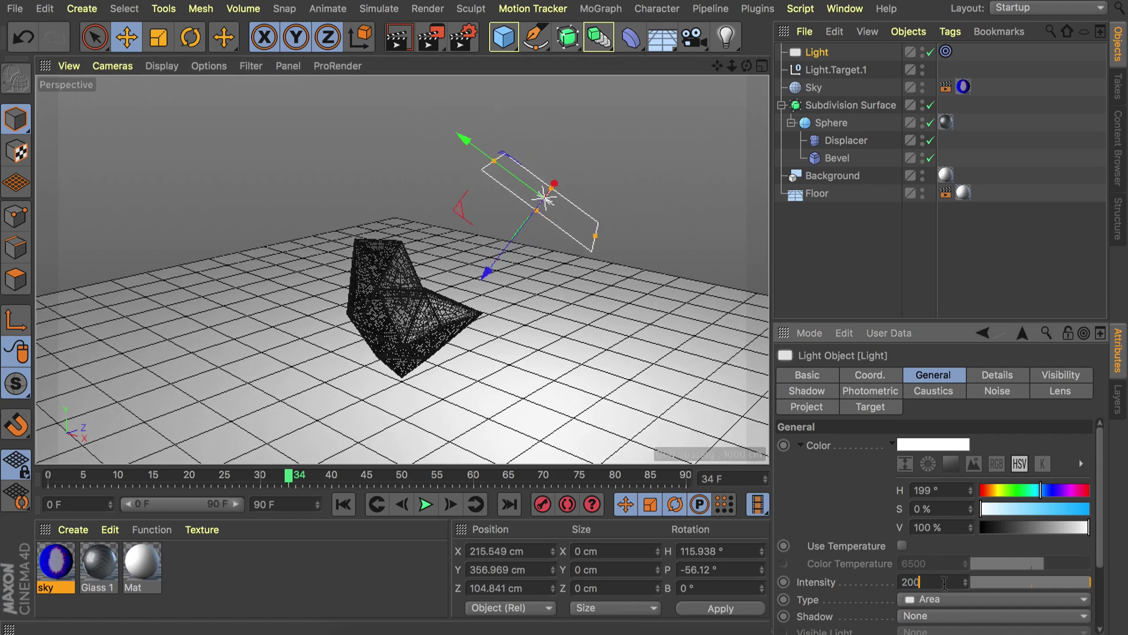
{"action": "scroll", "coordinate": [858, 591], "scroll_direction": "down", "scroll_amount": 1}
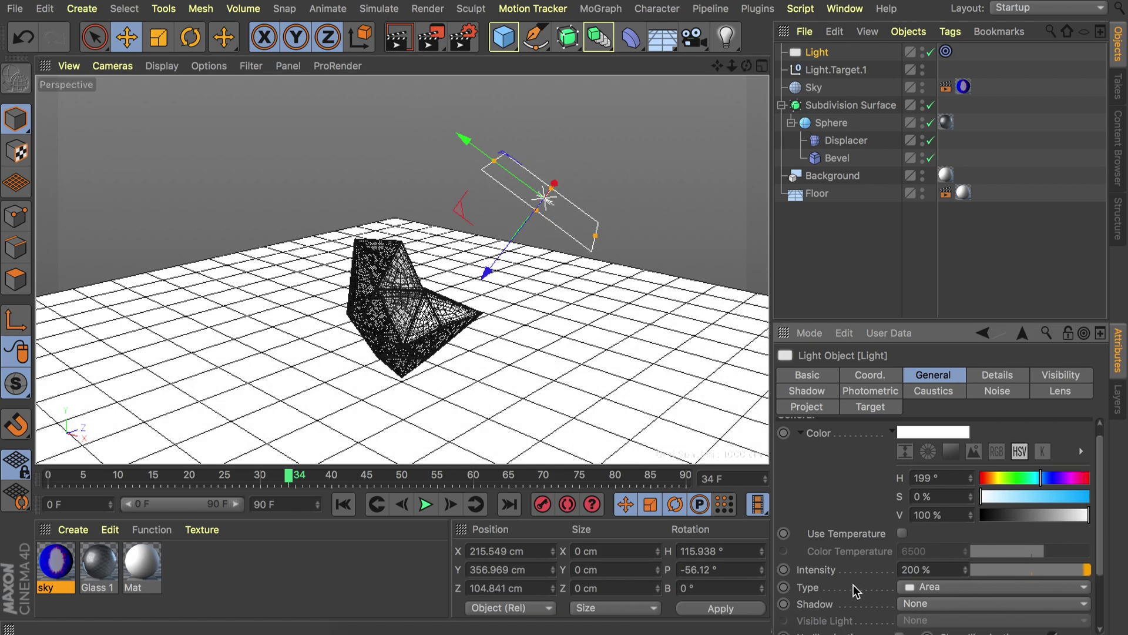
{"action": "left_click", "coordinate": [906, 607]}
{"action": "left_click", "coordinate": [916, 586]}
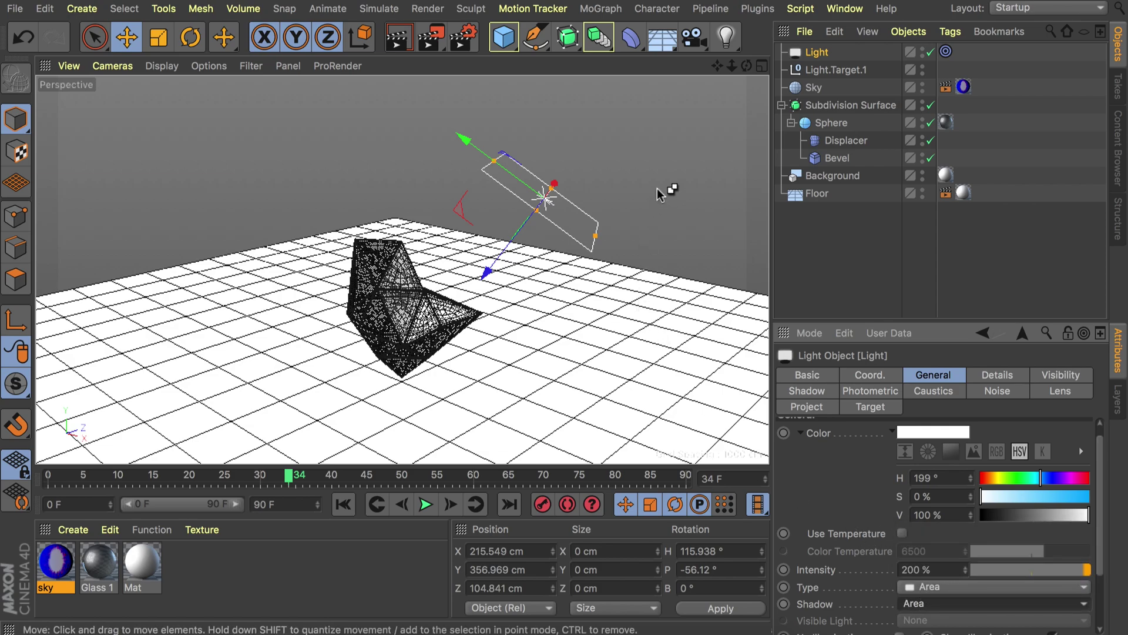
{"action": "key", "text": "ctrl+c"}
{"action": "key", "text": "ctrl+v"}
Move the copied light up and left, turn off its shadows, and set intensity to 100%
{"action": "left_click_drag", "start_coordinate": [589, 216], "coordinate": [496, 368]}
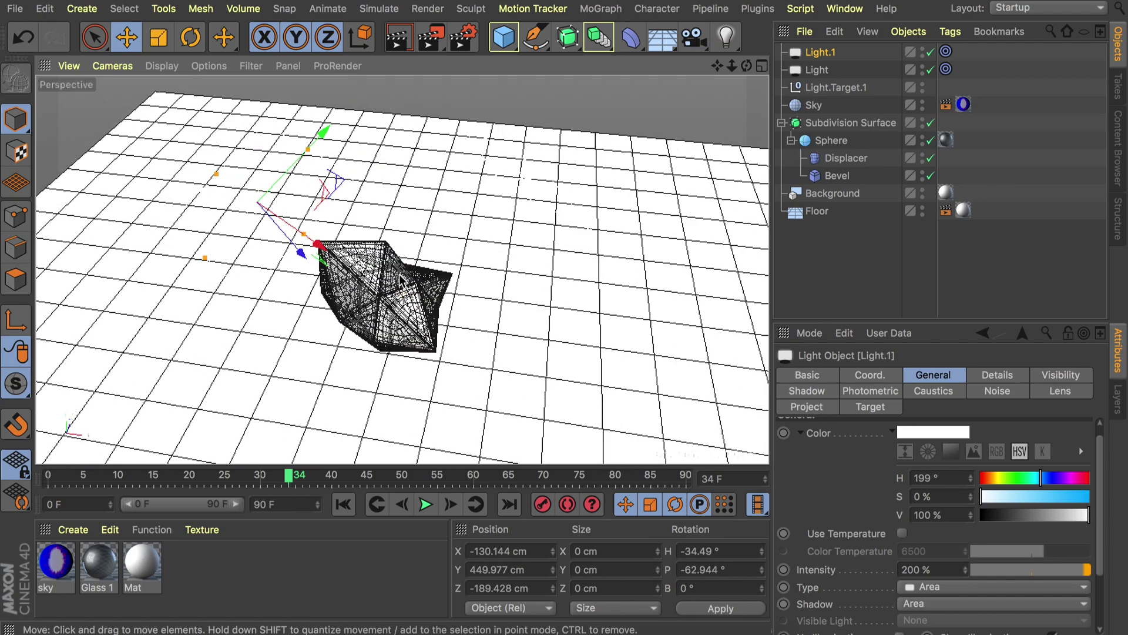
{"action": "left_click_drag", "start_coordinate": [322, 247], "coordinate": [294, 197]}
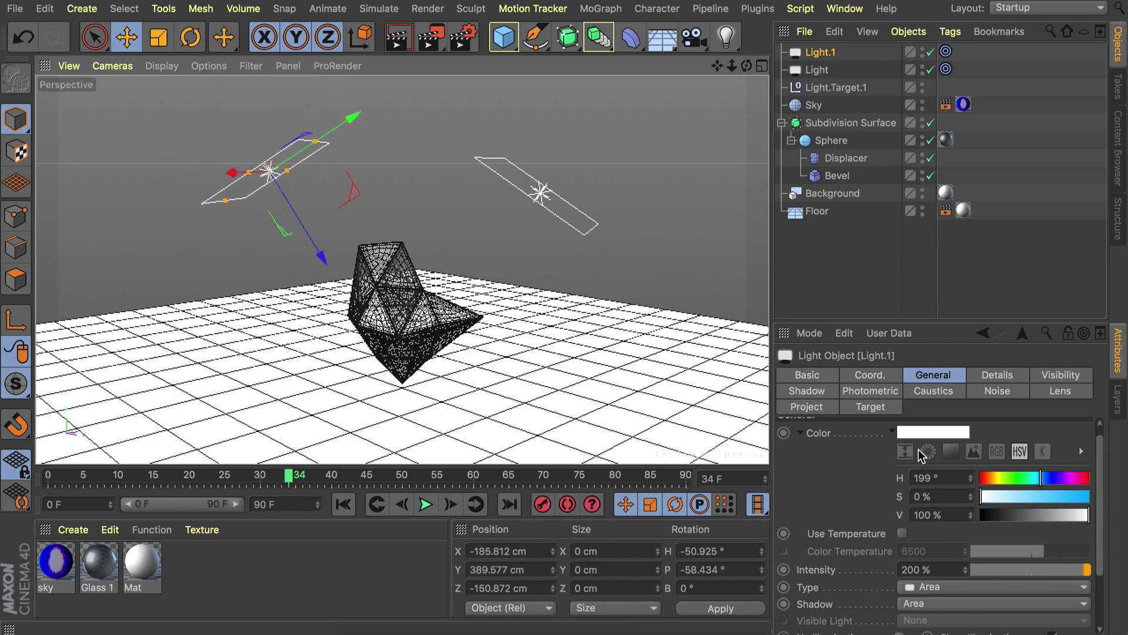
{"action": "left_click", "coordinate": [919, 605]}
{"action": "left_click", "coordinate": [928, 536]}
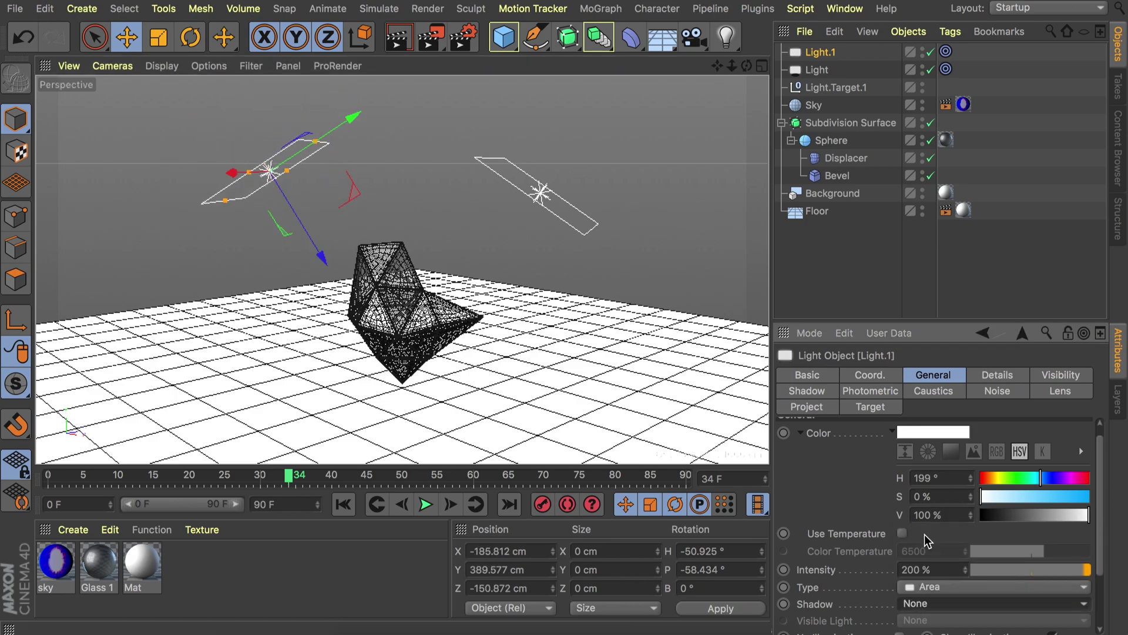
{"action": "double_click", "coordinate": [925, 569]}
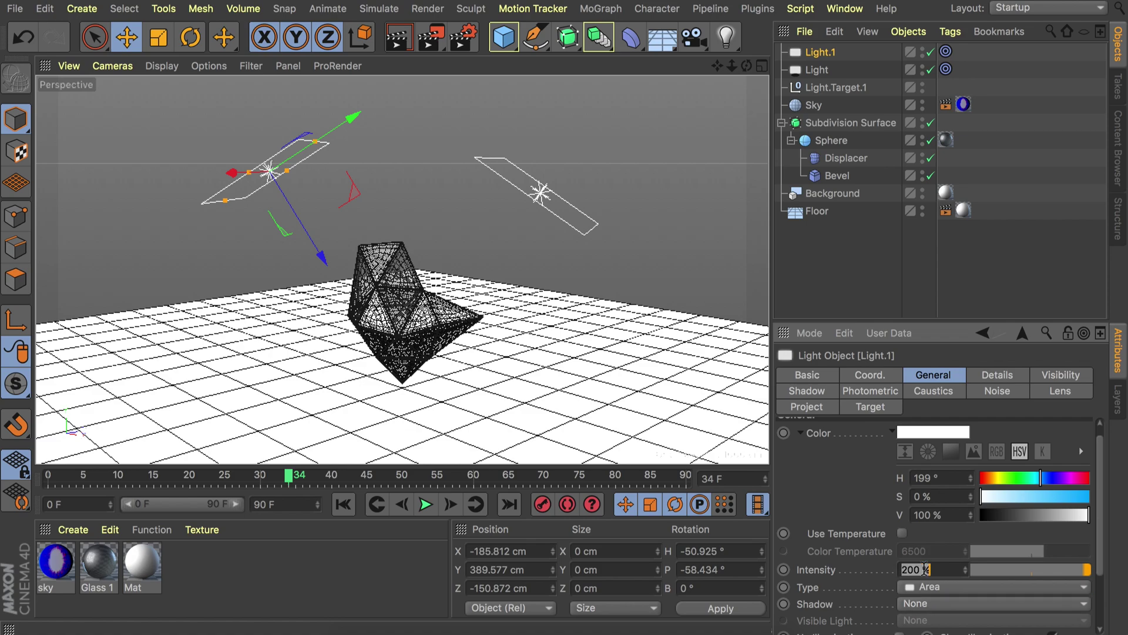
{"action": "type", "text": "100"}
{"action": "key", "text": "Return"}
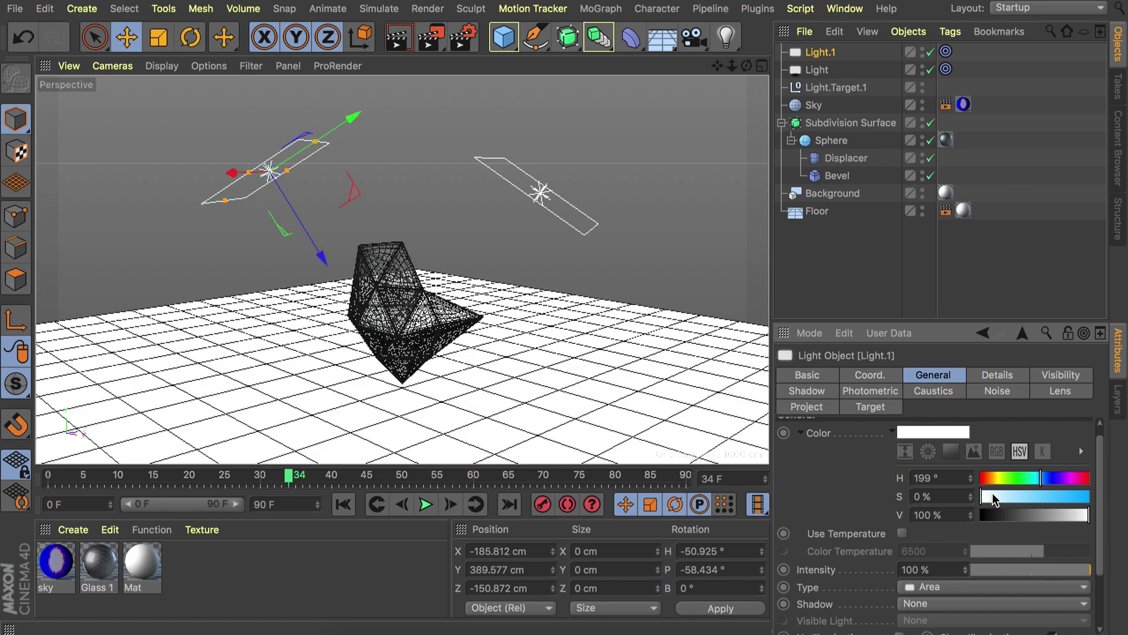
Tint the light pale blue at 15% saturation, render a preview, and add an Omni light
{"action": "left_click_drag", "start_coordinate": [993, 498], "coordinate": [997, 498]}
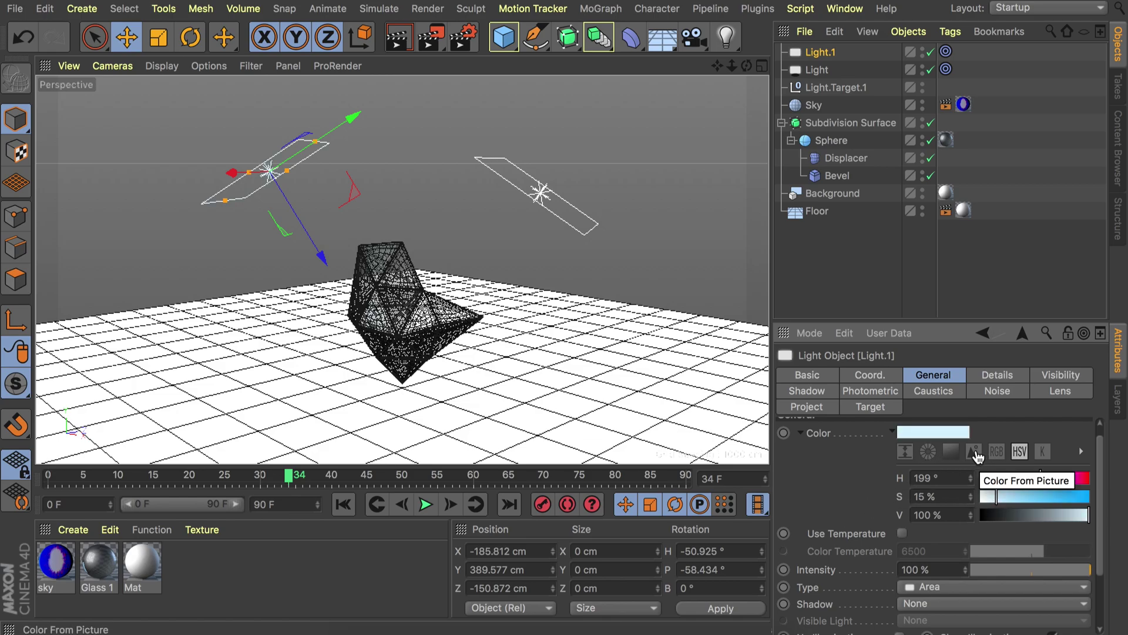
{"action": "scroll", "coordinate": [447, 249], "scroll_direction": "up", "scroll_amount": 5}
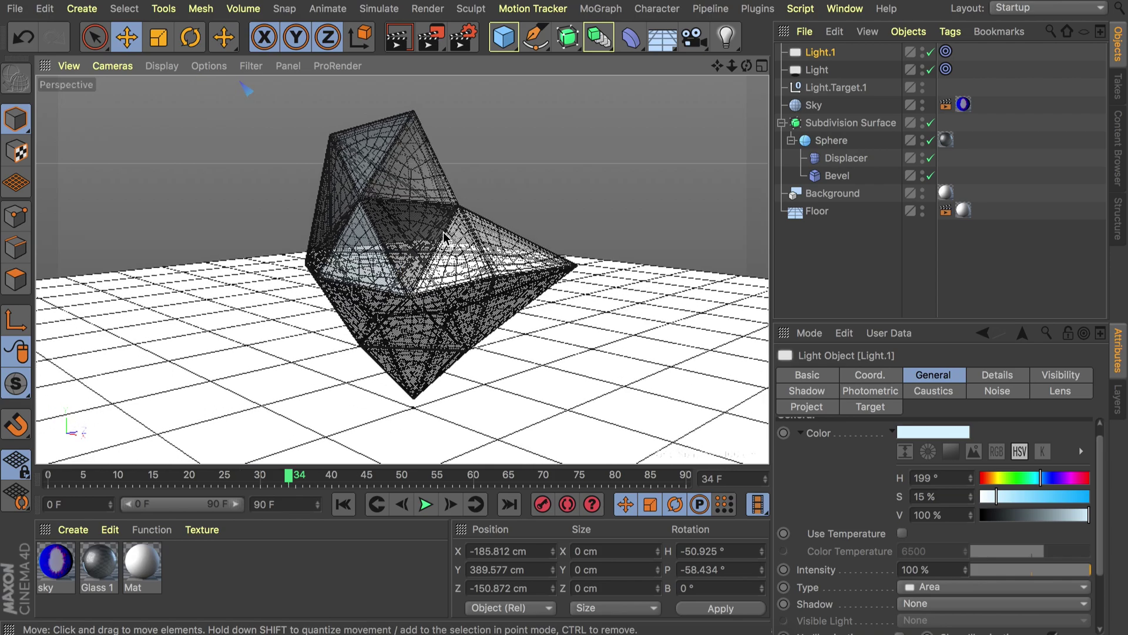
{"action": "key", "text": "ctrl+r"}
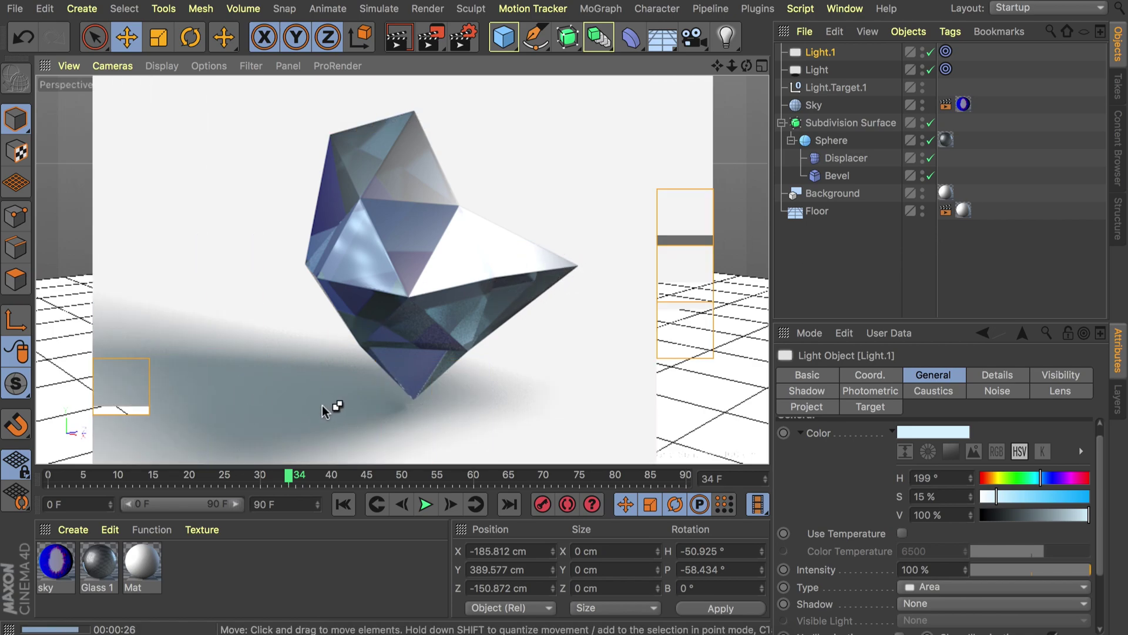
{"action": "left_click", "coordinate": [727, 37]}
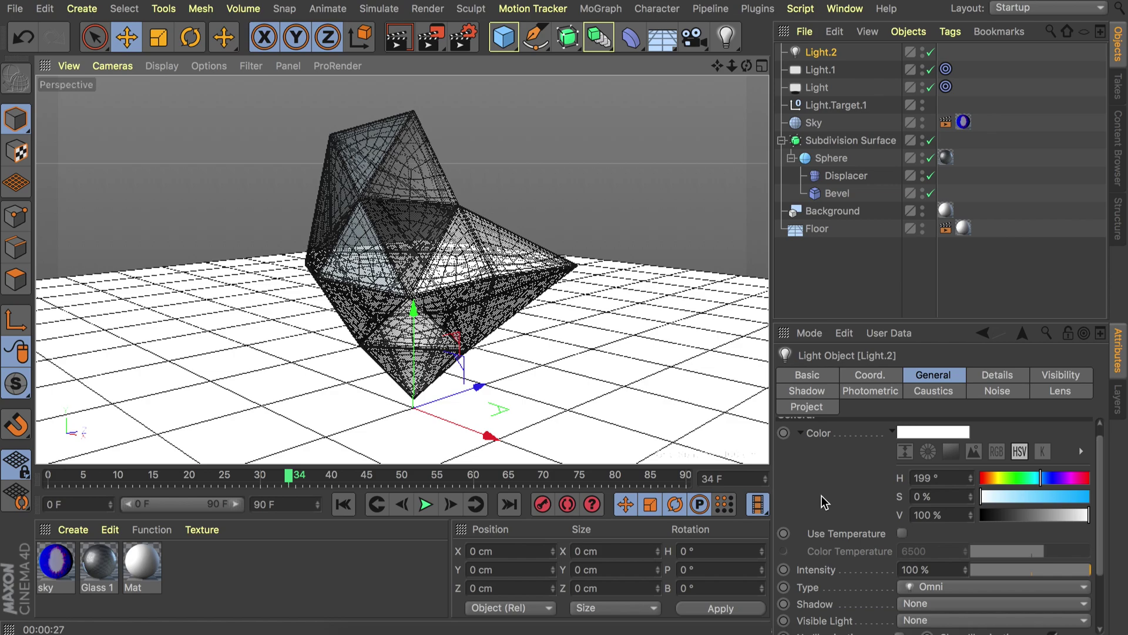
Make the new Omni light ambient at 70% intensity and render the scene
{"action": "scroll", "coordinate": [823, 496], "scroll_direction": "down", "scroll_amount": 2}
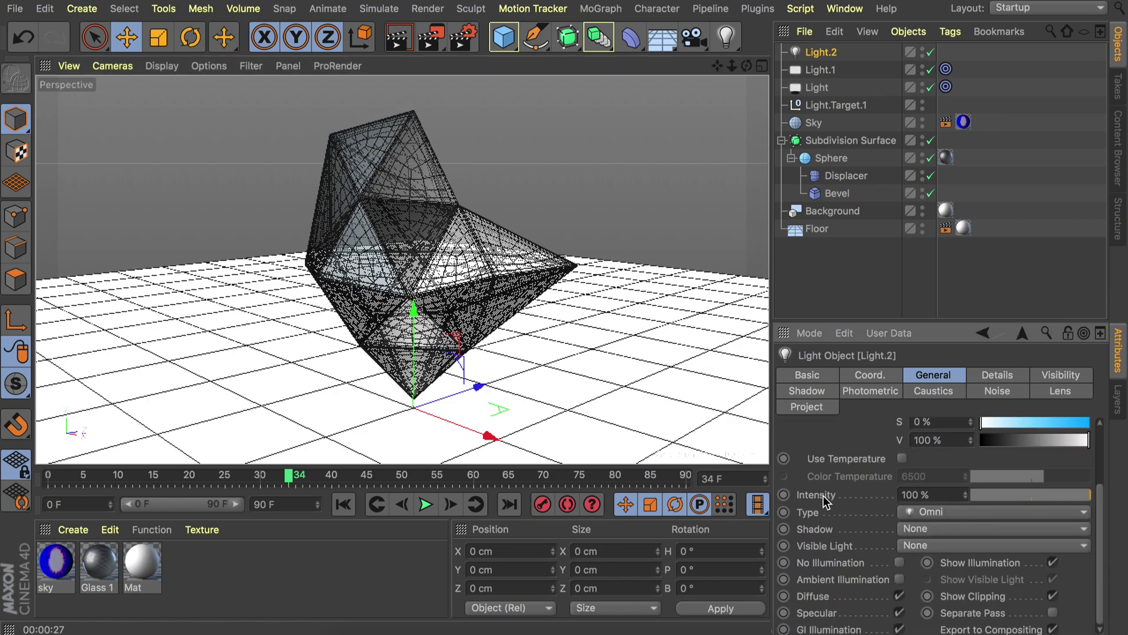
{"action": "left_click", "coordinate": [899, 580]}
{"action": "left_click_drag", "start_coordinate": [1087, 495], "coordinate": [1056, 490]}
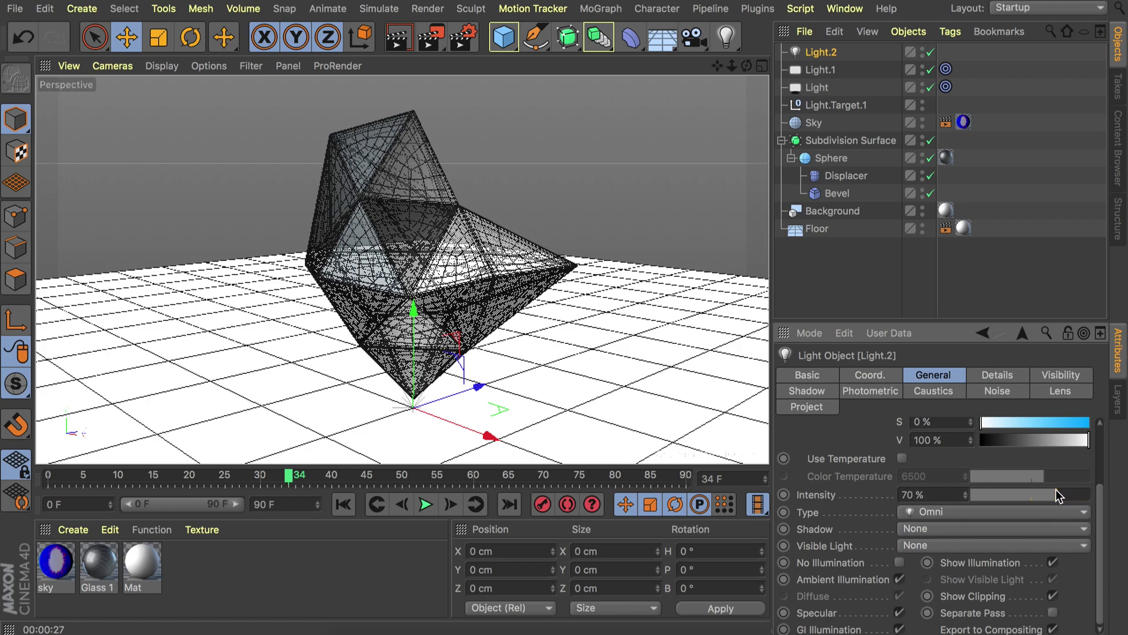
{"action": "left_click", "coordinate": [404, 37]}
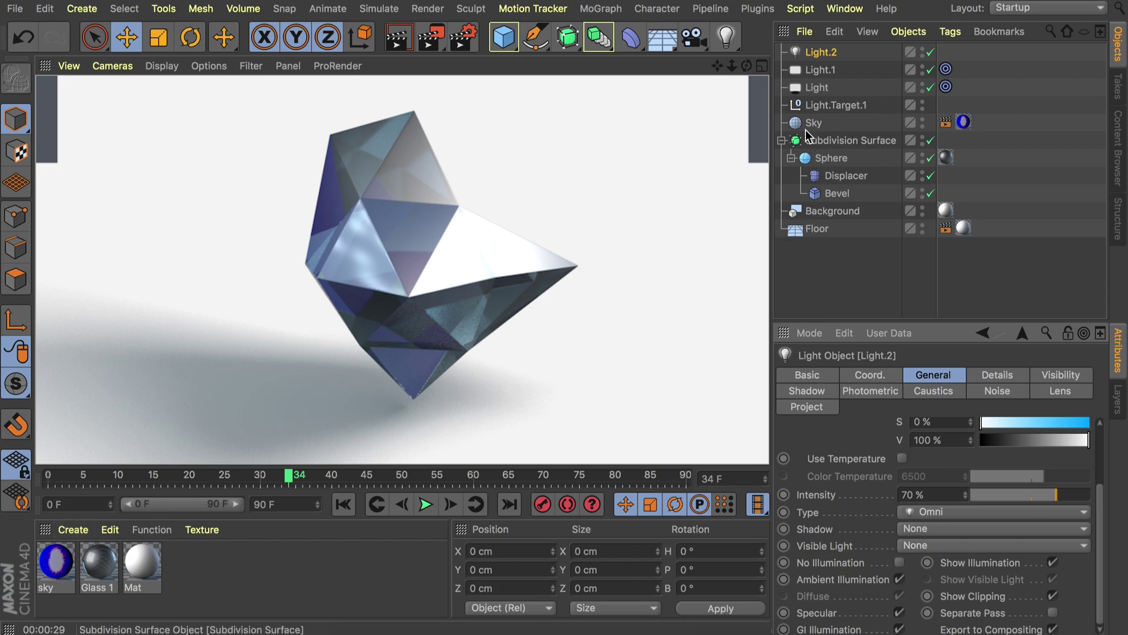
Duplicate Glass 1, enable Luminance on the copy, and switch to the 'blur wallpaper' image search
{"action": "left_click", "coordinate": [94, 562]}
{"action": "left_click_drag", "start_coordinate": [86, 558], "coordinate": [106, 559], "text": "ctrl"}
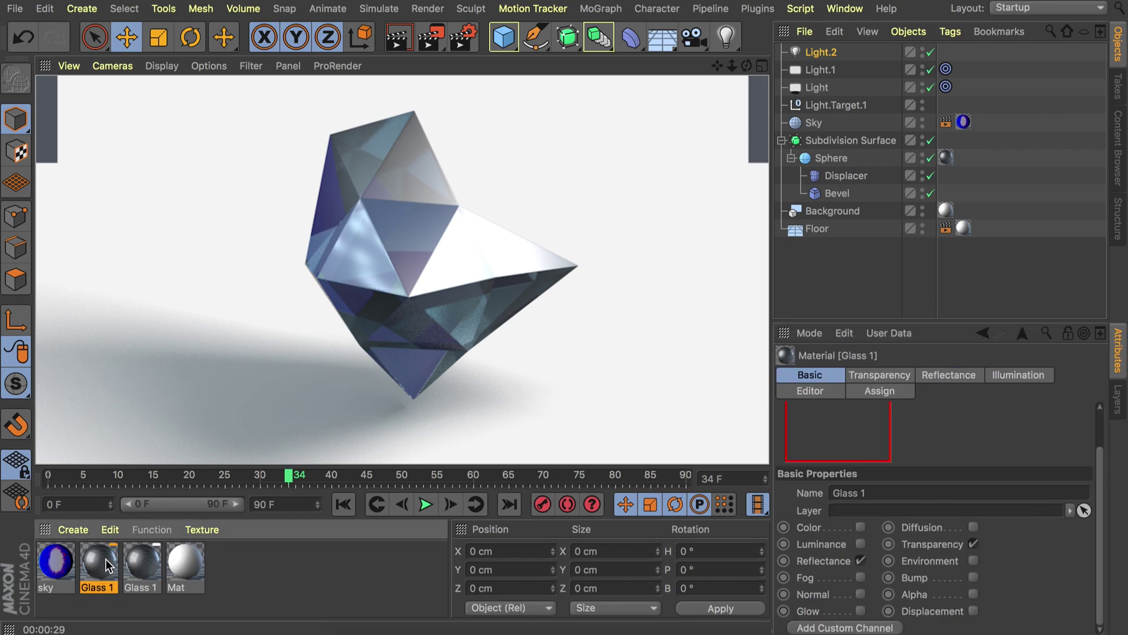
{"action": "double_click", "coordinate": [106, 559]}
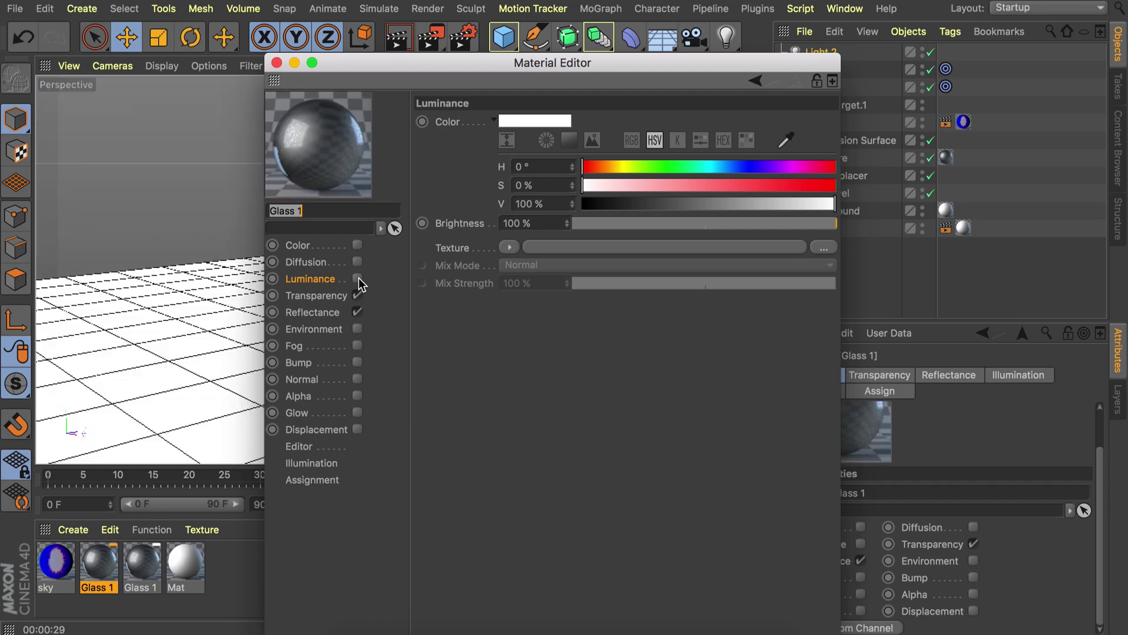
{"action": "left_click", "coordinate": [357, 278]}
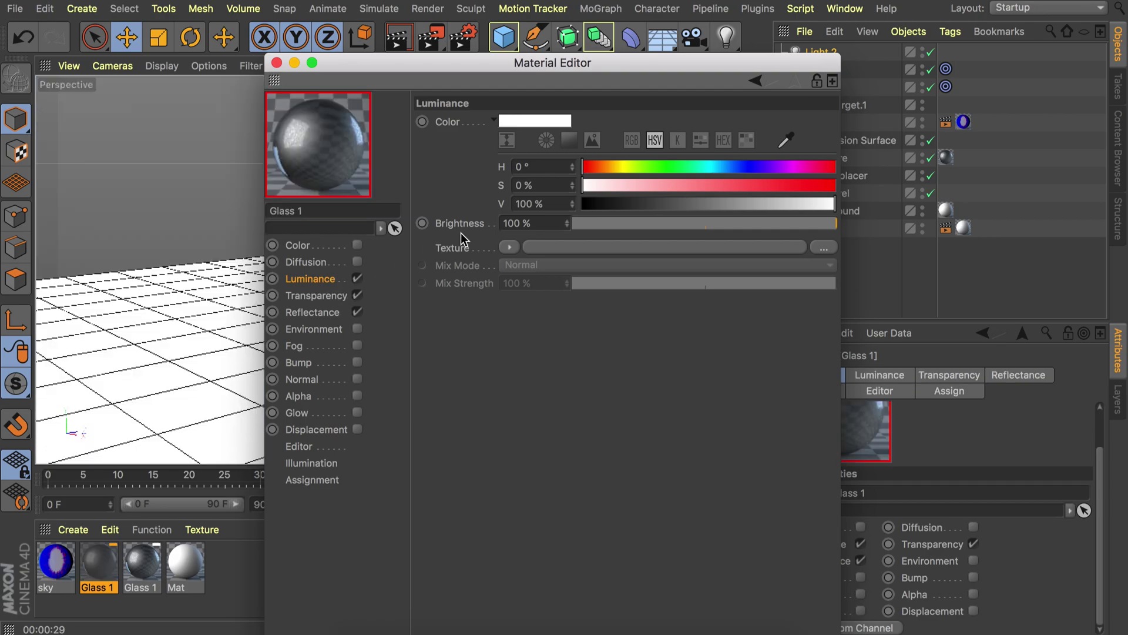
{"action": "left_click", "coordinate": [509, 248]}
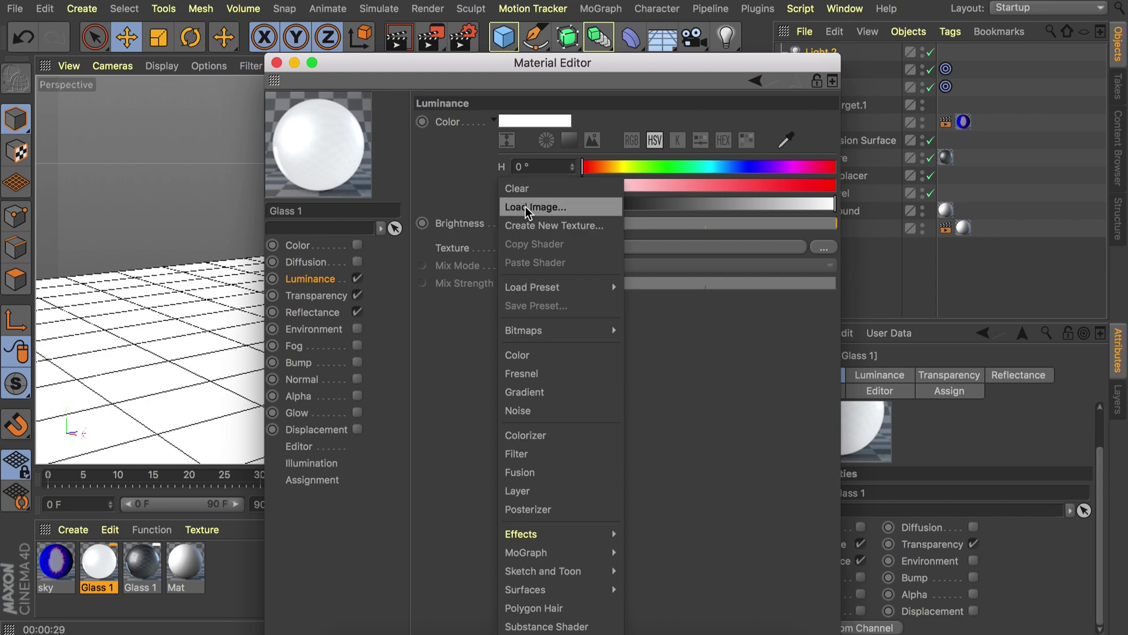
{"action": "left_click", "coordinate": [691, 630]}
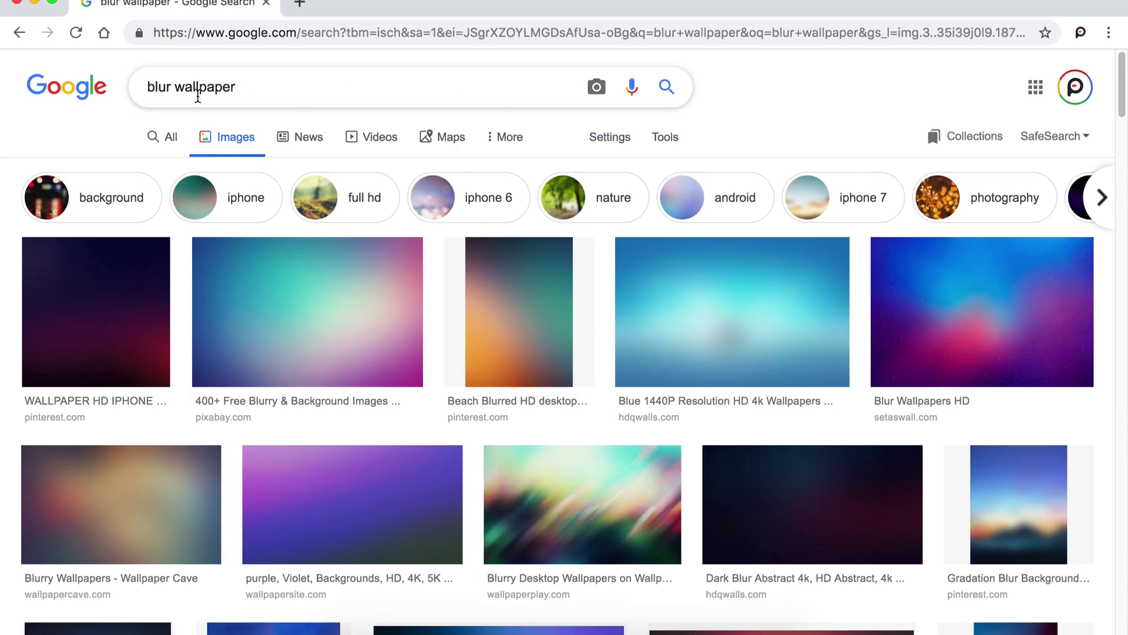
Look through the blur wallpaper image results, then go back to Cinema 4D
{"action": "scroll", "coordinate": [504, 214], "scroll_direction": "down", "scroll_amount": 6}
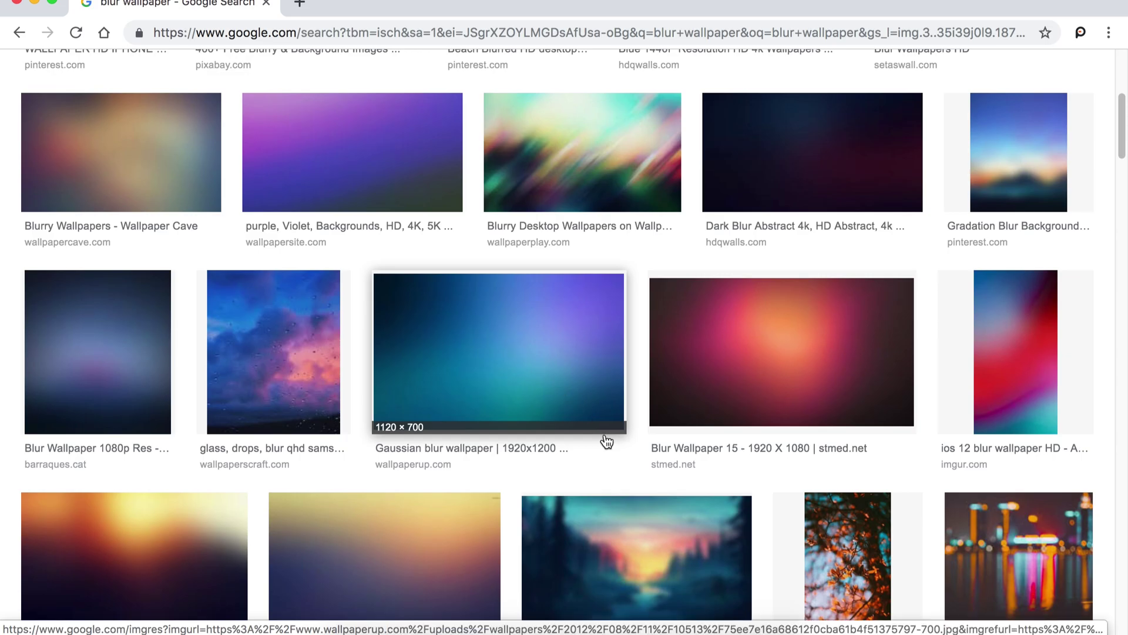
{"action": "left_click", "coordinate": [659, 624]}
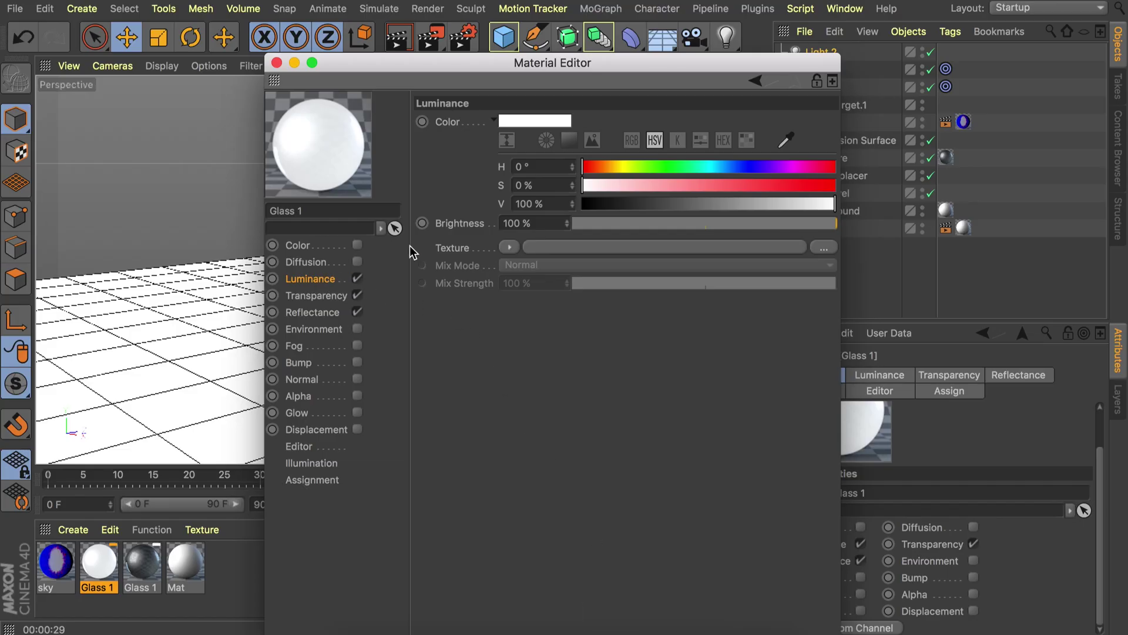
Load the blurred blue Desktop screenshot as Glass 1's luminance texture without copying it
{"action": "left_click", "coordinate": [508, 246]}
{"action": "left_click", "coordinate": [534, 207]}
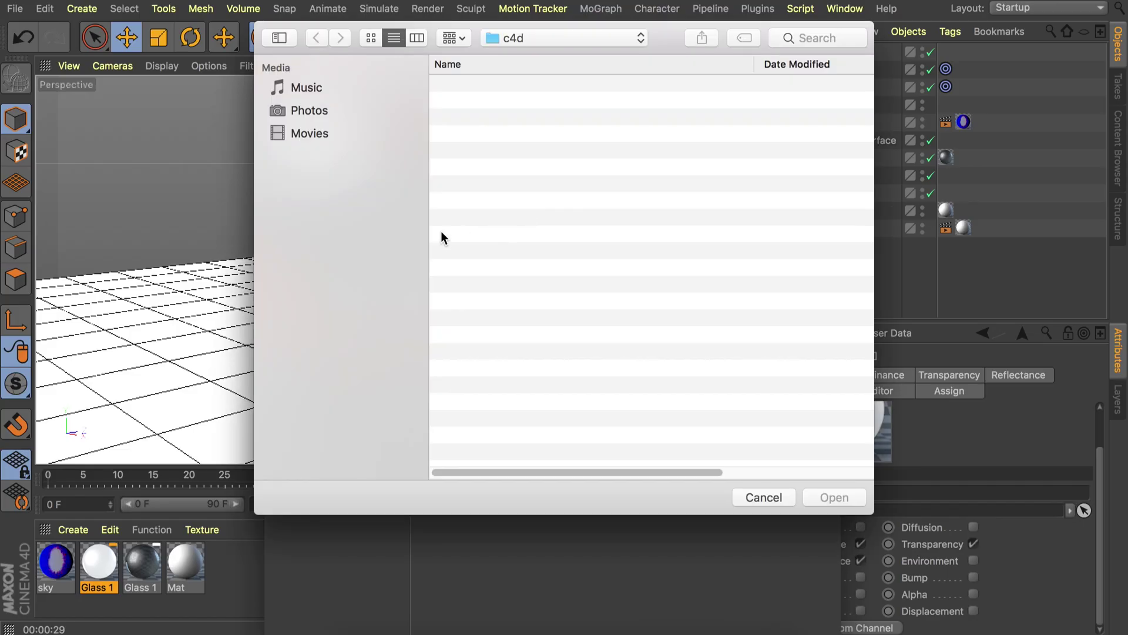
{"action": "left_click", "coordinate": [318, 161]}
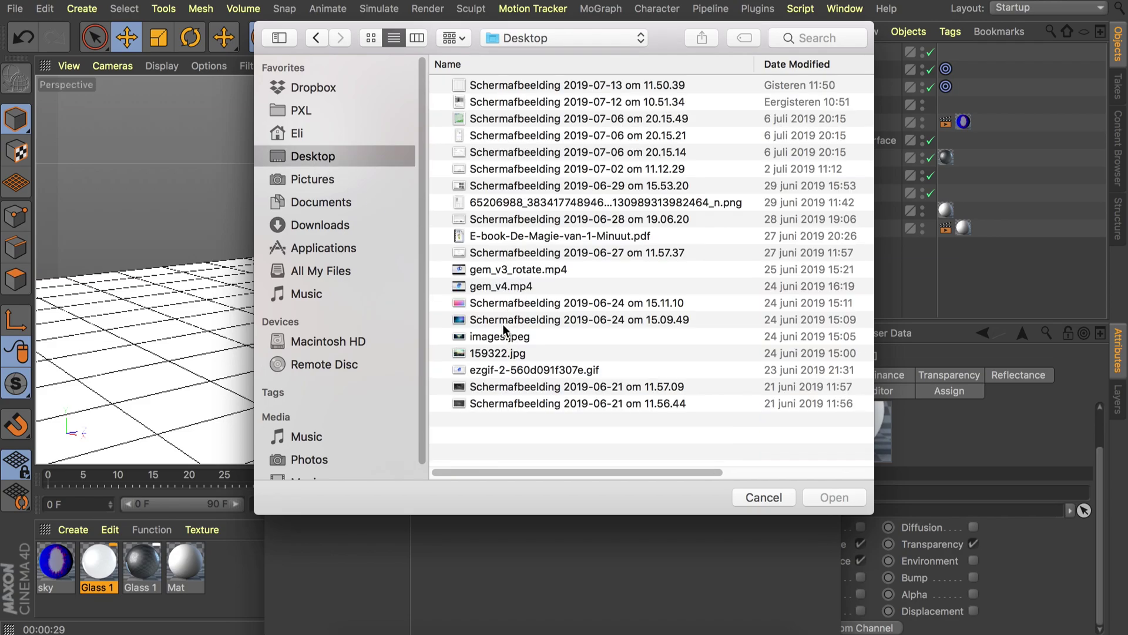
{"action": "double_click", "coordinate": [502, 320]}
{"action": "left_click", "coordinate": [637, 222]}
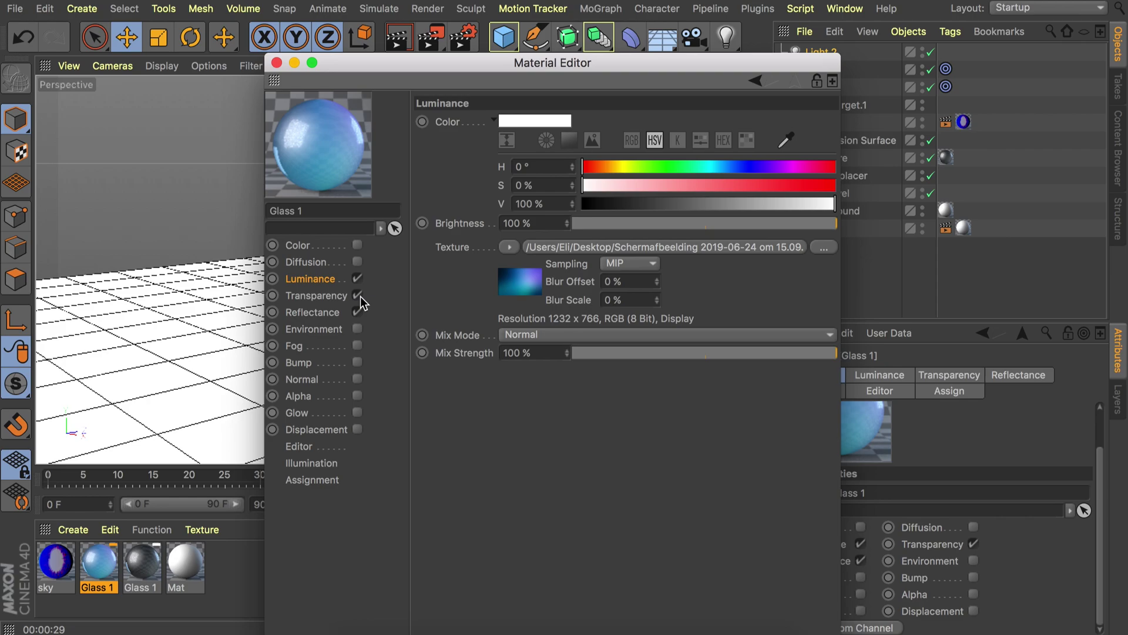
Make the transparency additive and raise the absorption distance to 264 cm
{"action": "left_click", "coordinate": [323, 296]}
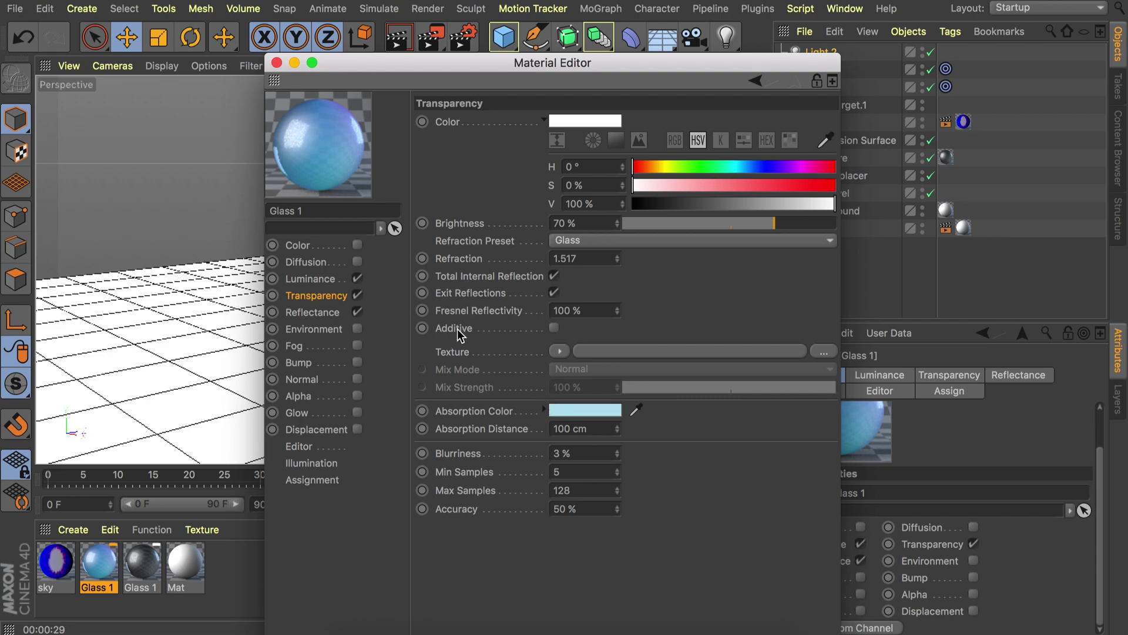
{"action": "left_click", "coordinate": [555, 328]}
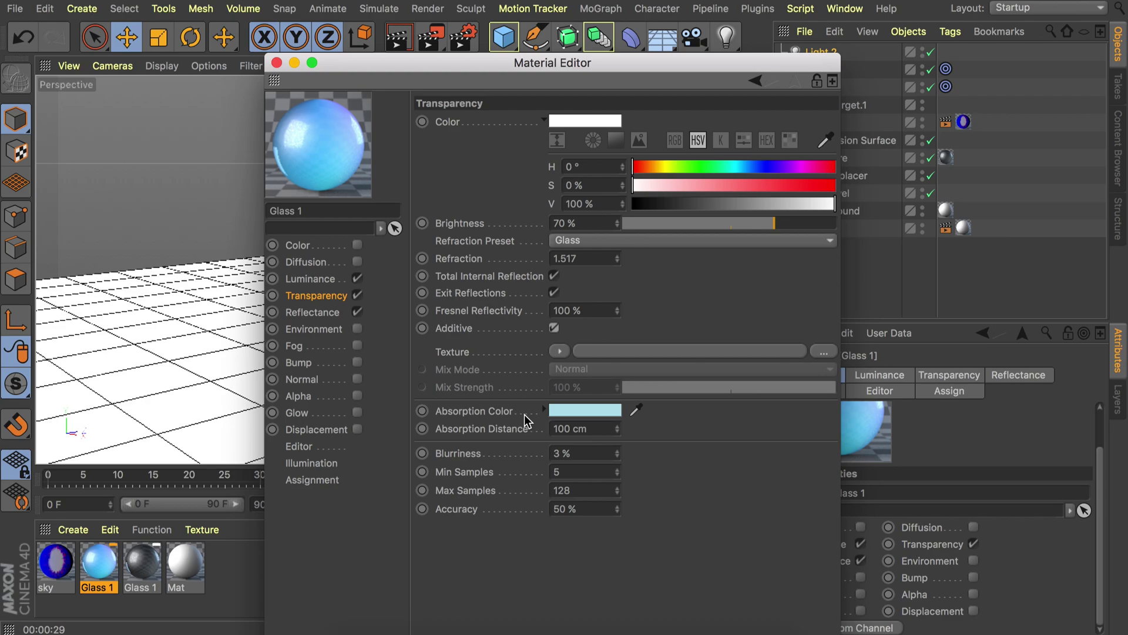
{"action": "mouse_move", "coordinate": [614, 429]}
{"action": "left_mouse_down"}
{"action": "mouse_move", "coordinate": [629, 429]}
{"action": "mouse_move", "coordinate": [602, 424]}
{"action": "left_mouse_up"}
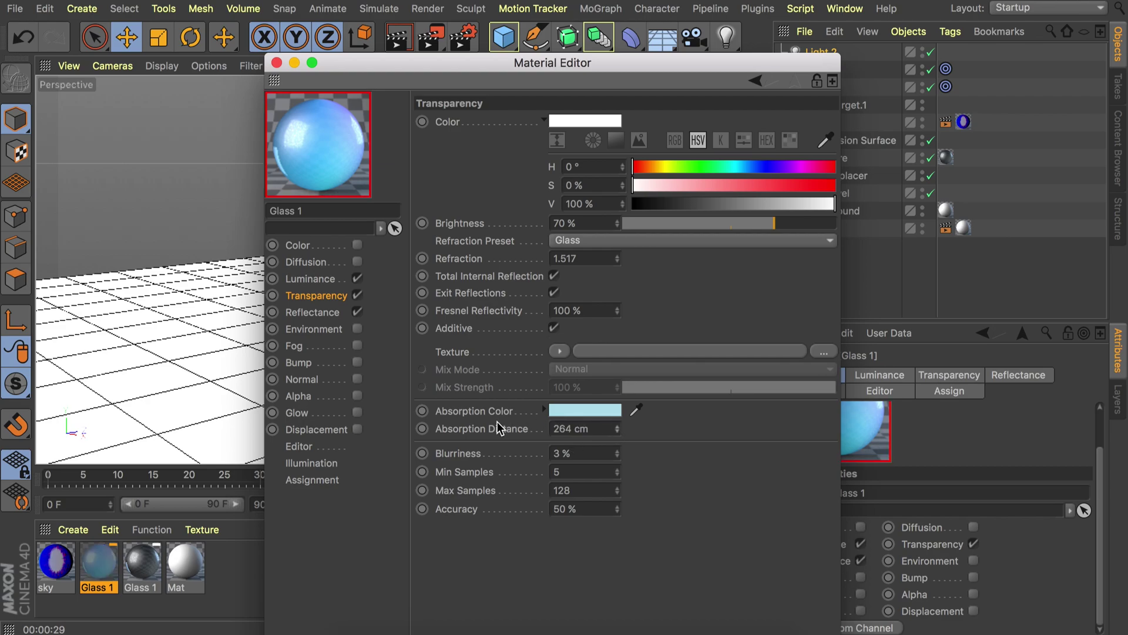
Lower the Default Specular reflectance layer to 33% and close the Material Editor
{"action": "left_click", "coordinate": [320, 312]}
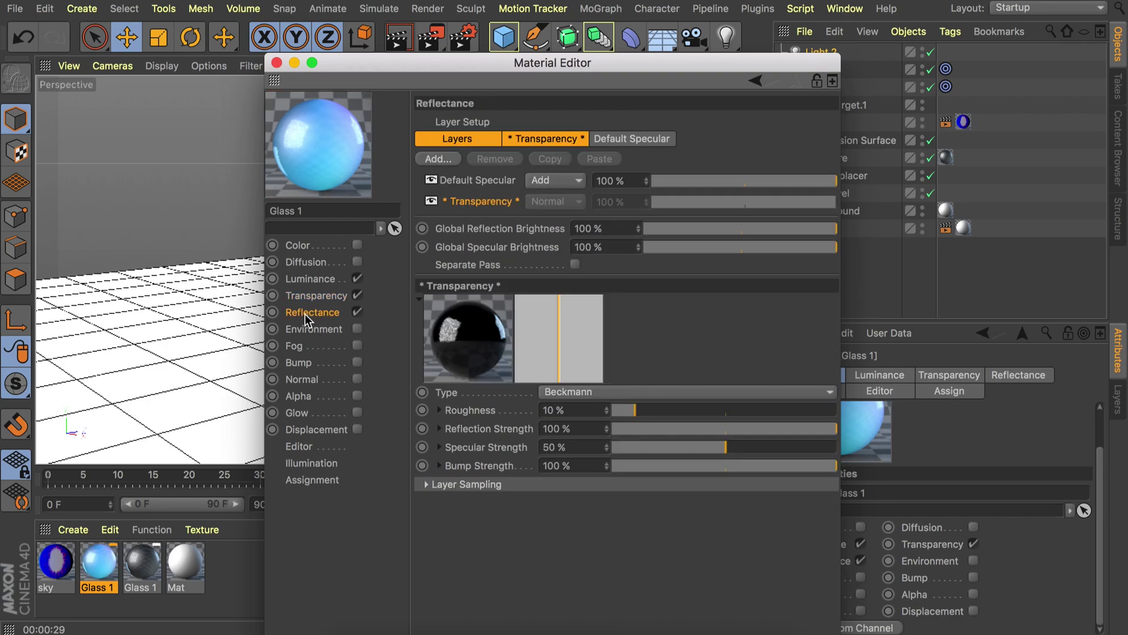
{"action": "left_click", "coordinate": [479, 181]}
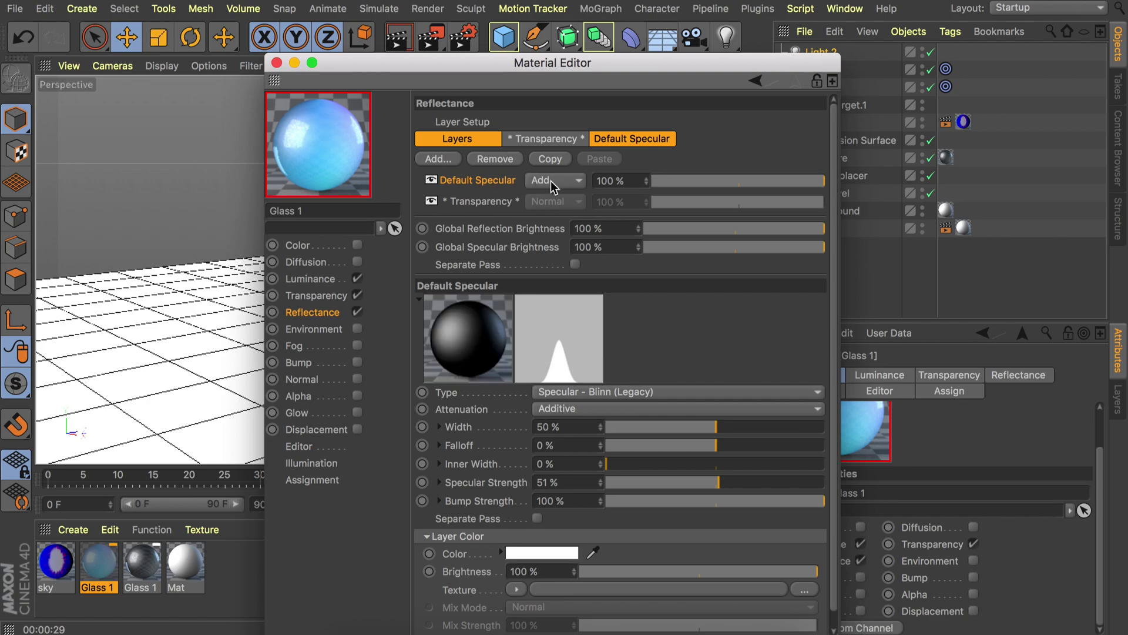
{"action": "left_click_drag", "start_coordinate": [798, 183], "coordinate": [709, 182]}
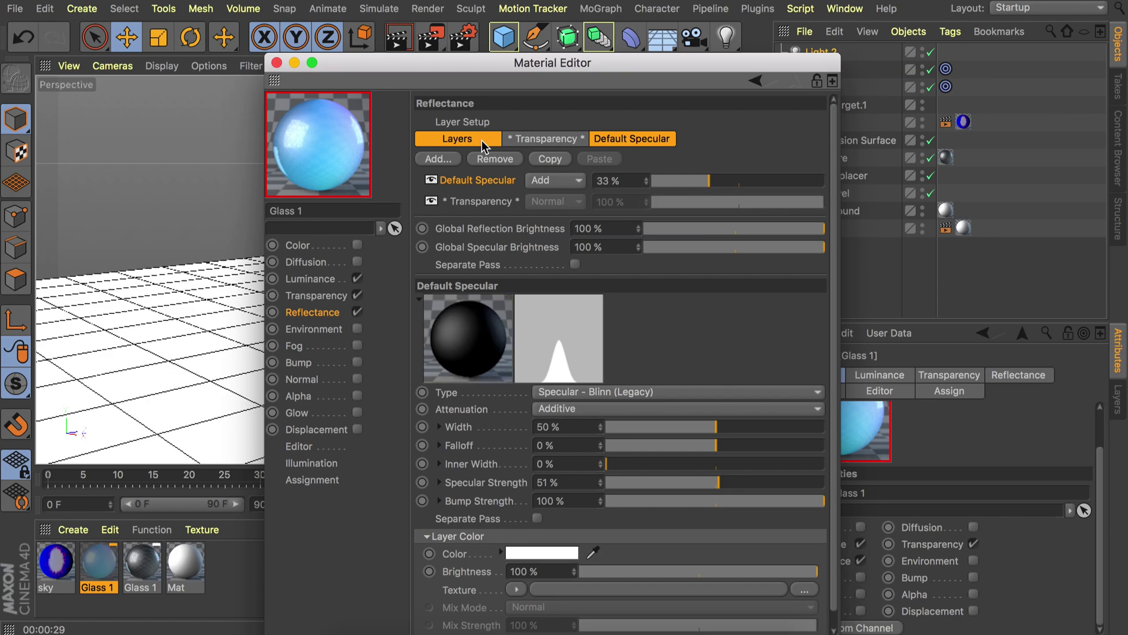
{"action": "left_click", "coordinate": [276, 62]}
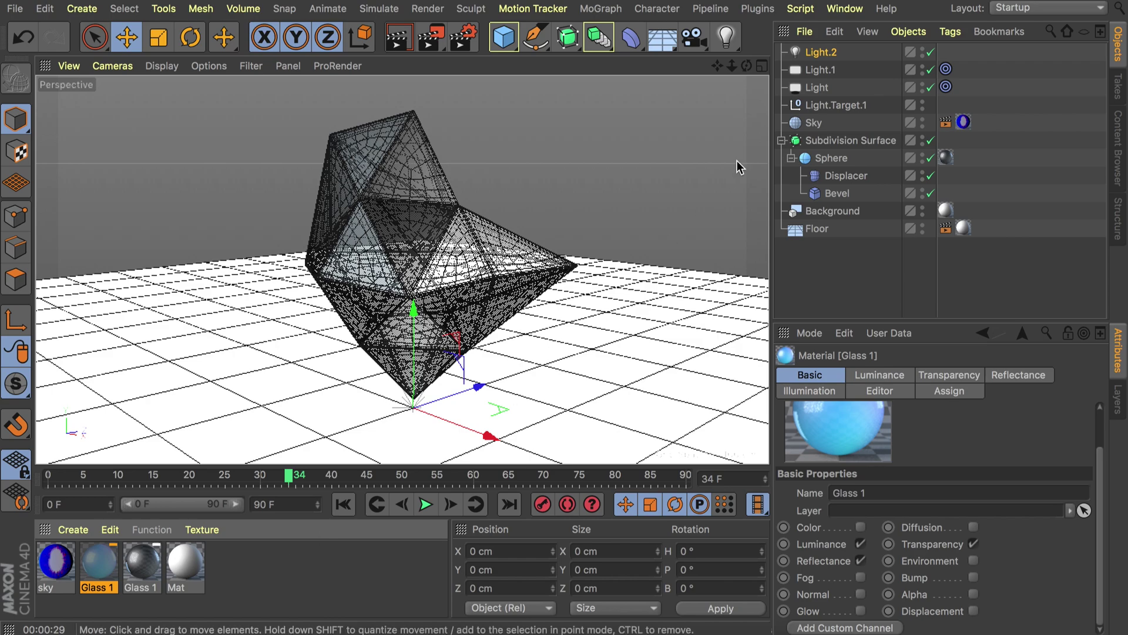
Reduce the main Light's shadow density to 48%
{"action": "left_click", "coordinate": [816, 88]}
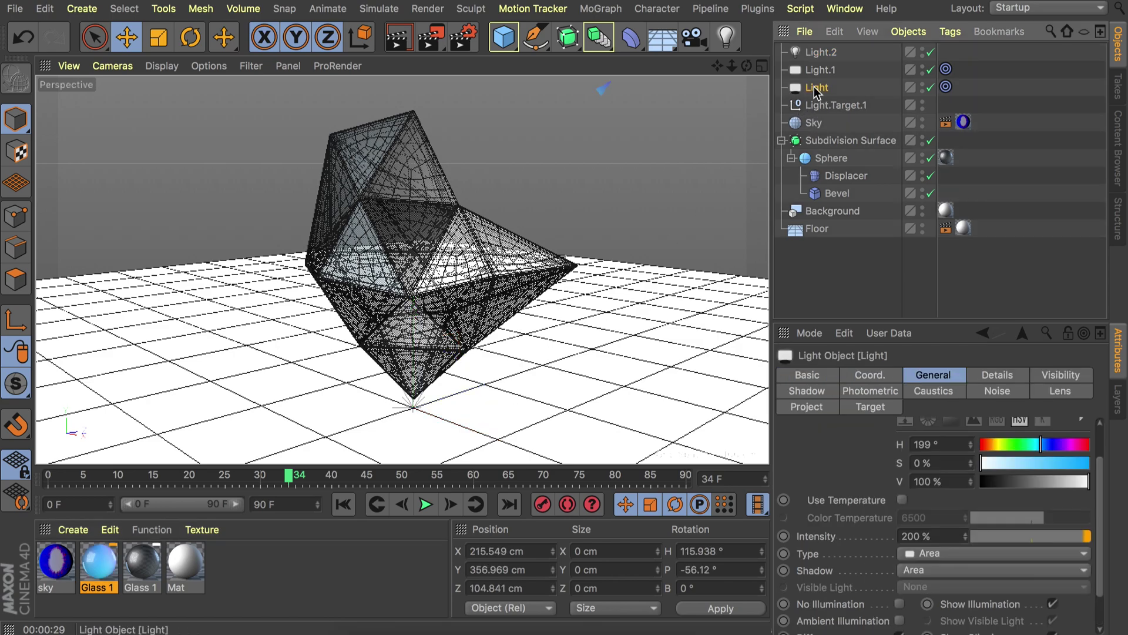
{"action": "left_click", "coordinate": [817, 391]}
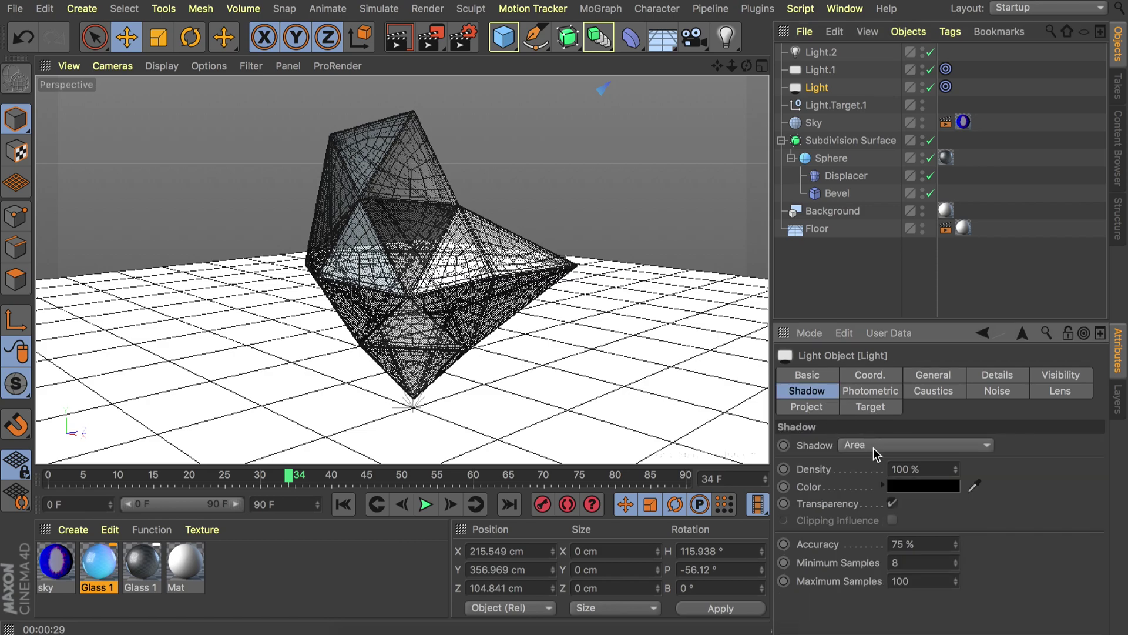
{"action": "left_click_drag", "start_coordinate": [956, 470], "coordinate": [956, 483]}
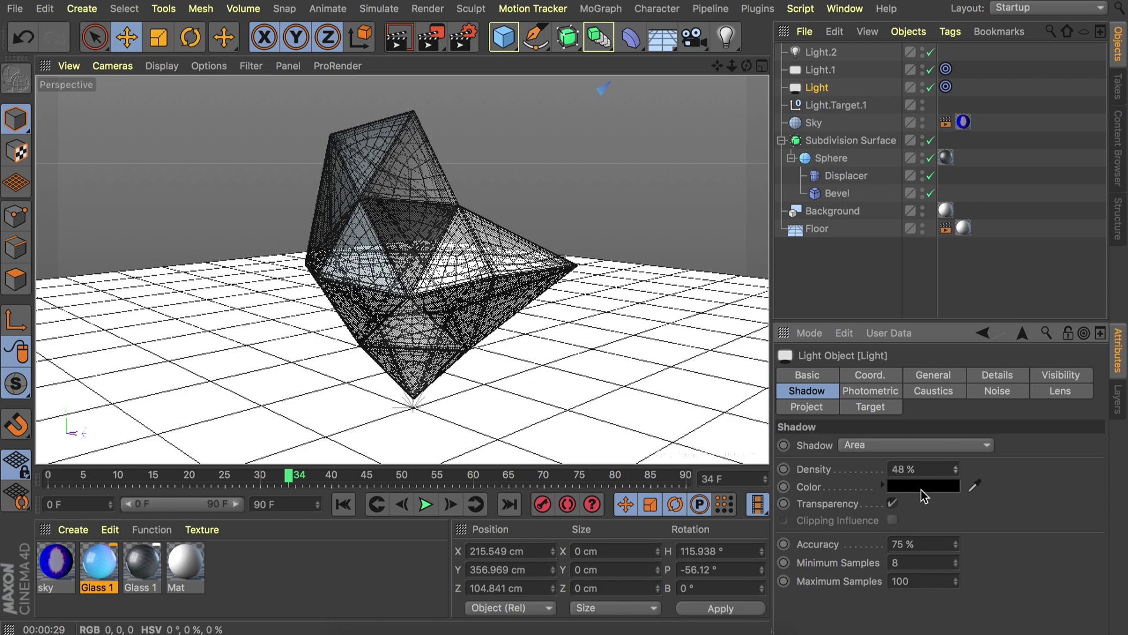
Set the shadow colour to a dark blue, then duplicate the sky material
{"action": "left_click", "coordinate": [907, 488]}
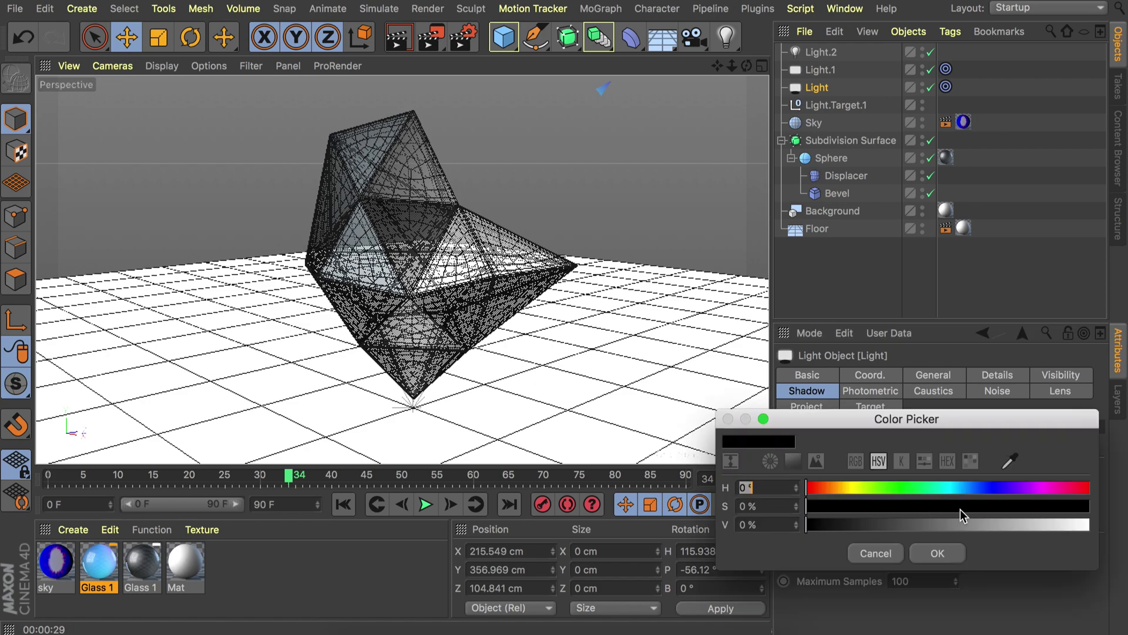
{"action": "left_click", "coordinate": [972, 487]}
{"action": "left_click_drag", "start_coordinate": [852, 509], "coordinate": [902, 507]}
{"action": "left_click", "coordinate": [897, 524]}
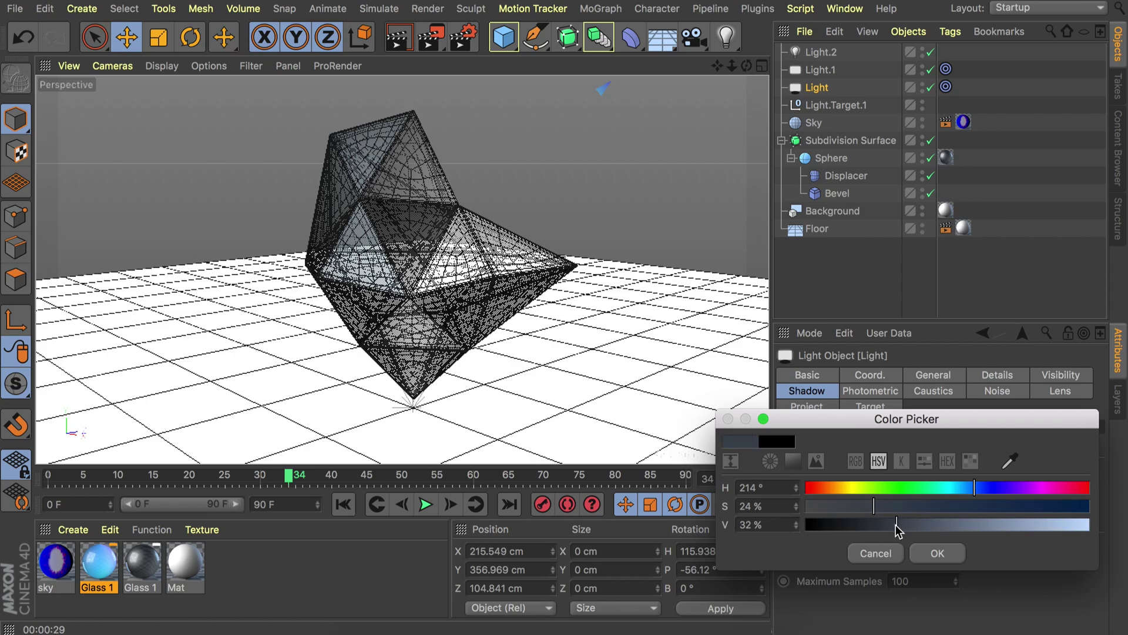
{"action": "left_click", "coordinate": [972, 506]}
{"action": "left_click", "coordinate": [934, 552]}
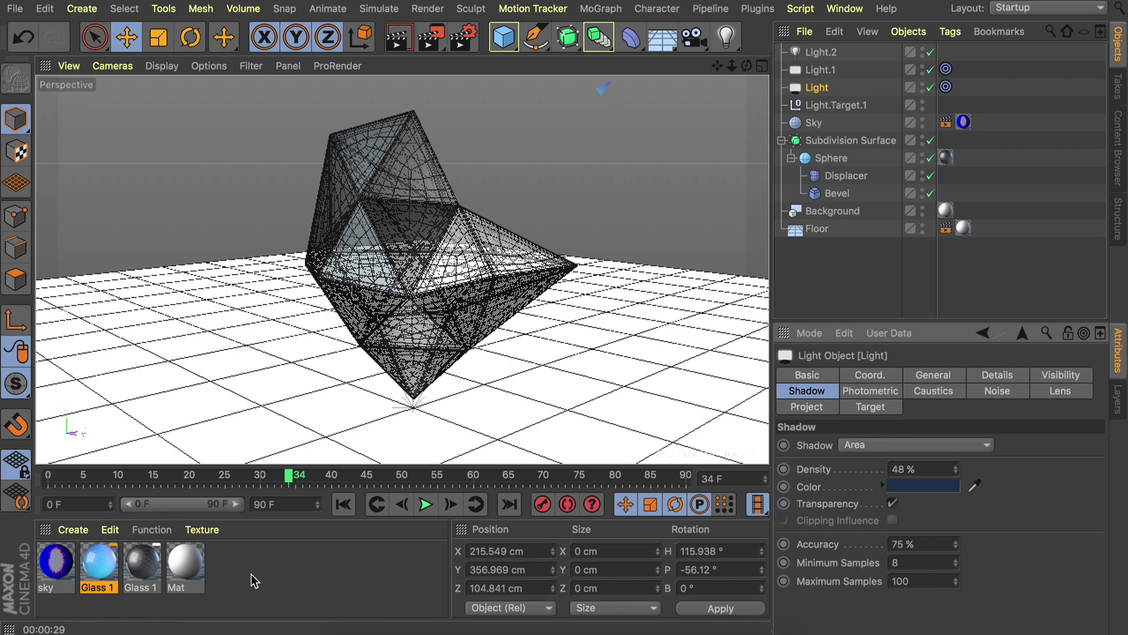
{"action": "left_click_drag", "start_coordinate": [57, 561], "coordinate": [38, 561], "text": "ctrl"}
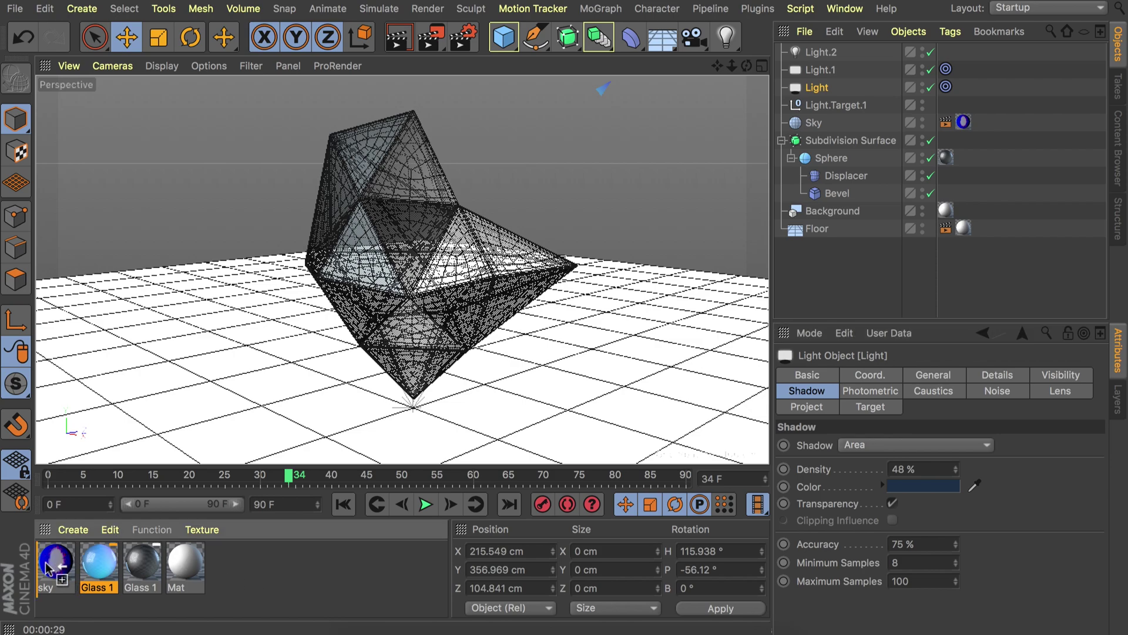
Load the blurred blue screenshot as the sky copy's luminance texture and close the editor
{"action": "double_click", "coordinate": [56, 561]}
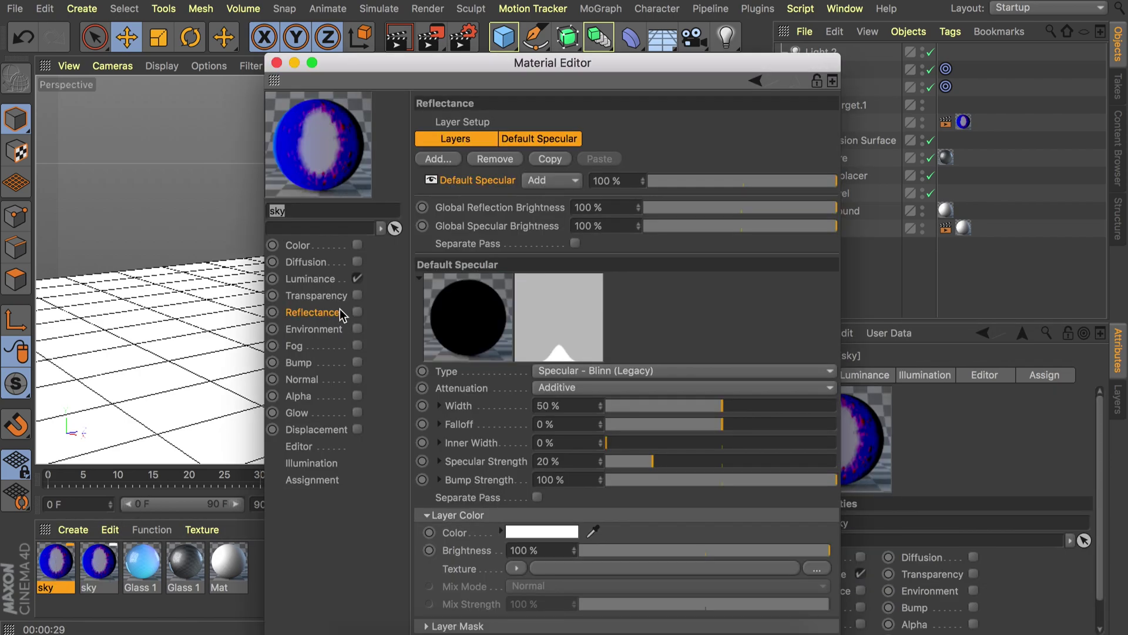
{"action": "left_click", "coordinate": [312, 279]}
{"action": "left_click", "coordinate": [509, 247]}
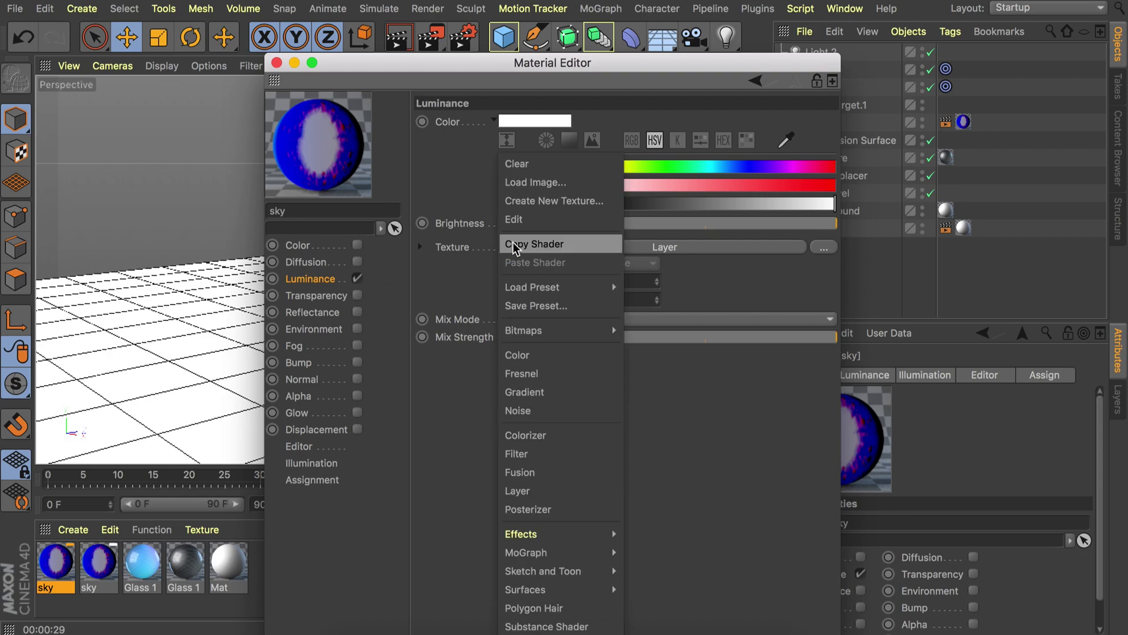
{"action": "left_click", "coordinate": [524, 183]}
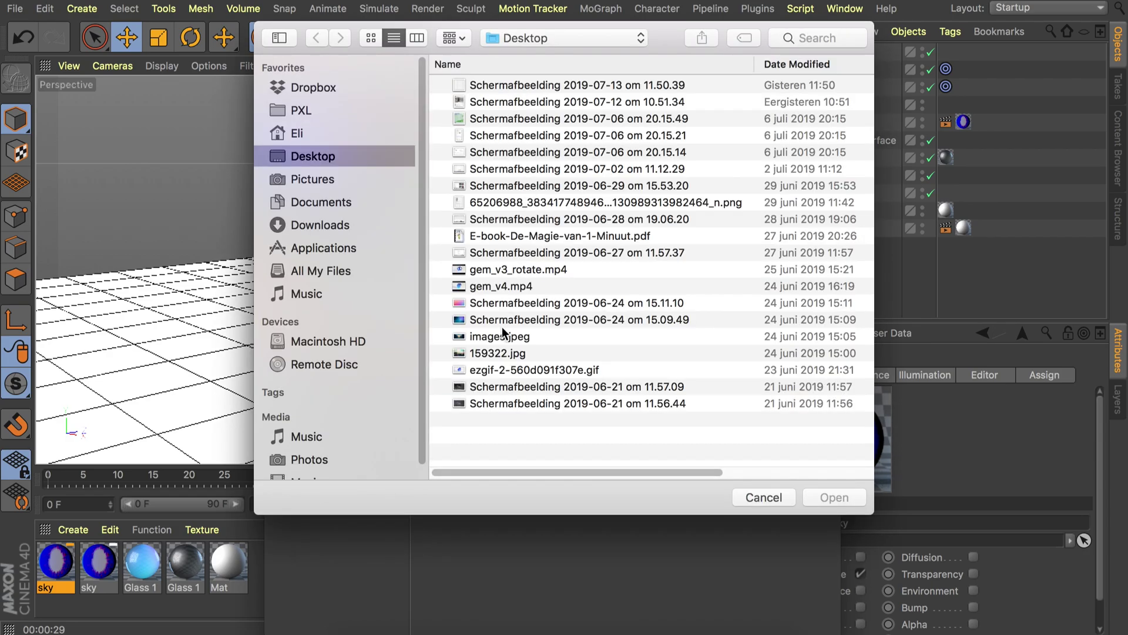
{"action": "double_click", "coordinate": [502, 323]}
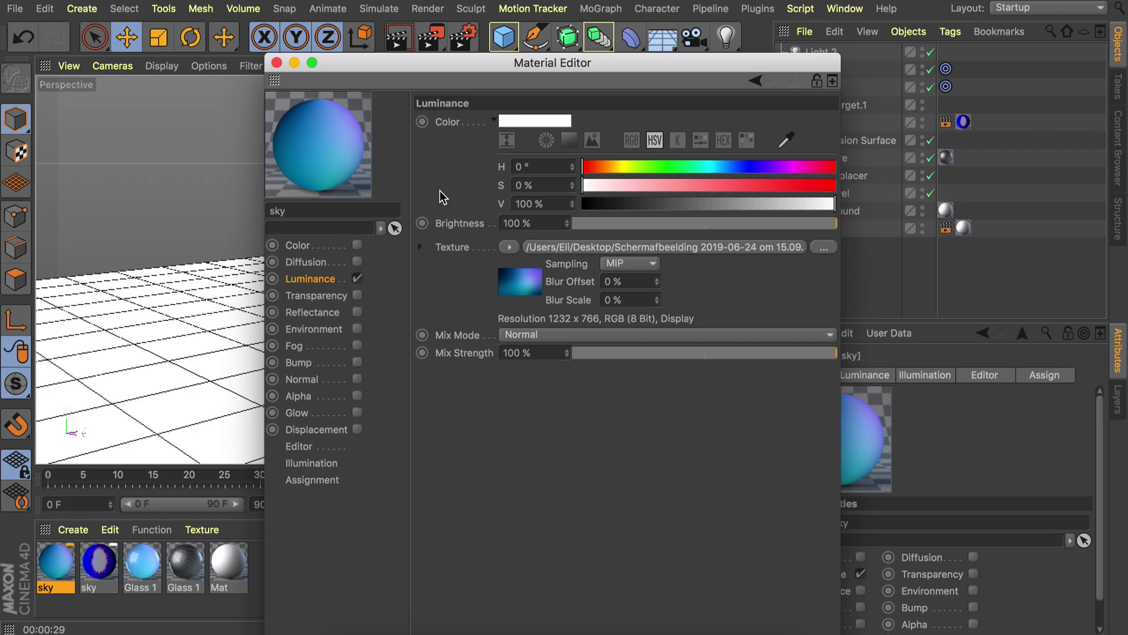
{"action": "left_click", "coordinate": [276, 62]}
{"action": "left_click_drag", "start_coordinate": [353, 467], "coordinate": [133, 473]}
At frame 20, apply the new sky material to Sky and Glass 1 to the Sphere, then render
{"action": "left_click", "coordinate": [194, 467]}
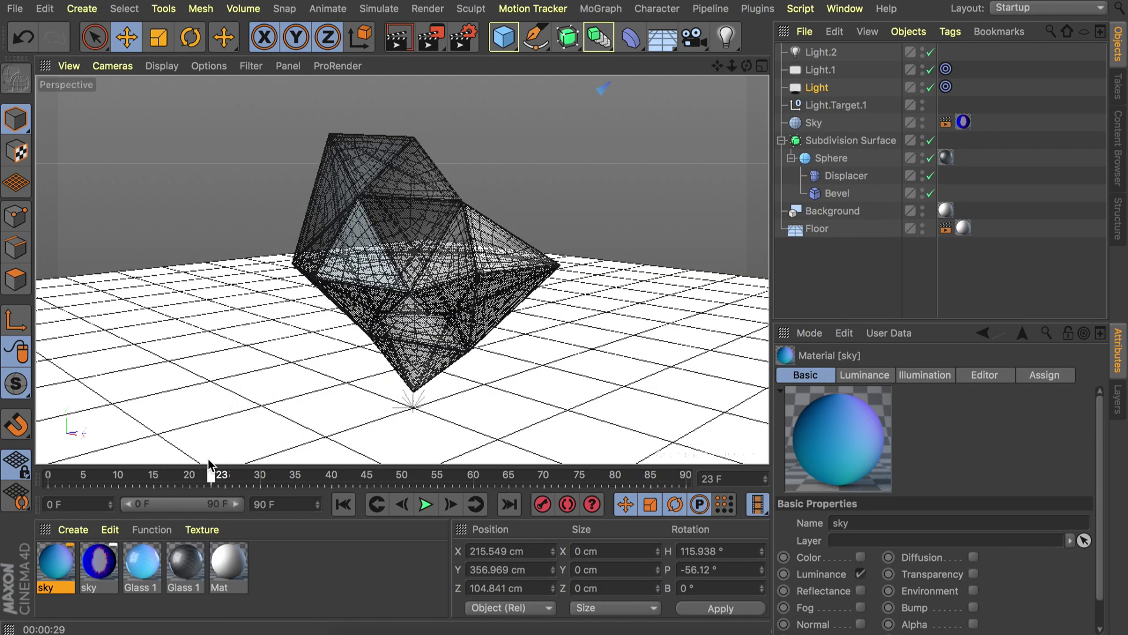
{"action": "left_click", "coordinate": [399, 36]}
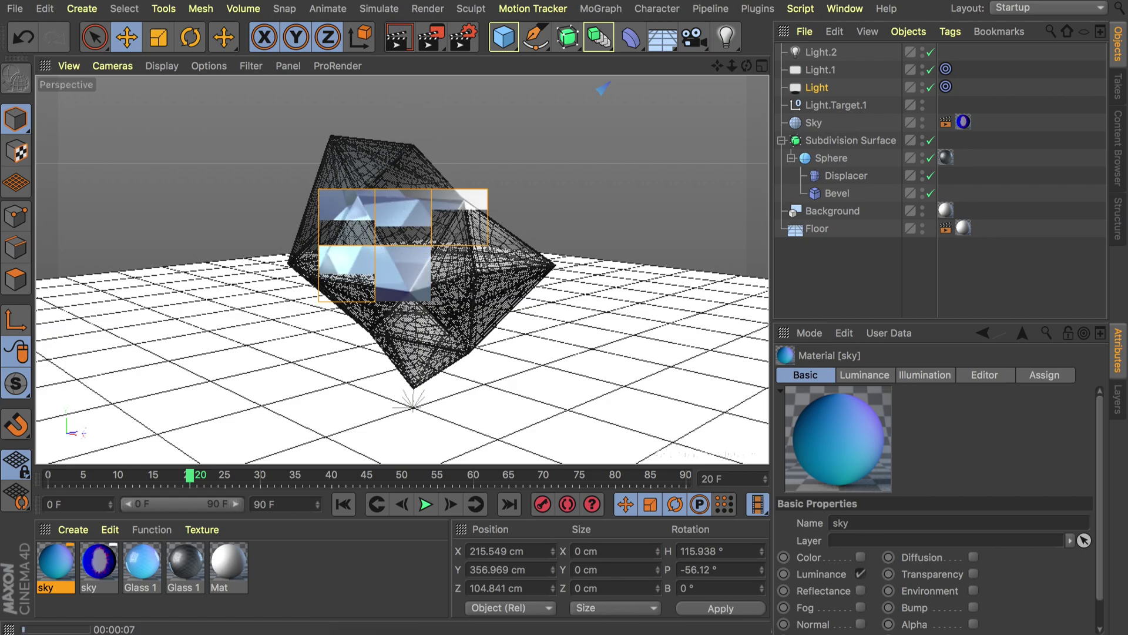
{"action": "left_click", "coordinate": [365, 276]}
{"action": "left_click_drag", "start_coordinate": [65, 556], "coordinate": [964, 122]}
{"action": "left_click_drag", "start_coordinate": [141, 575], "coordinate": [946, 157]}
{"action": "key", "text": "ctrl+r"}
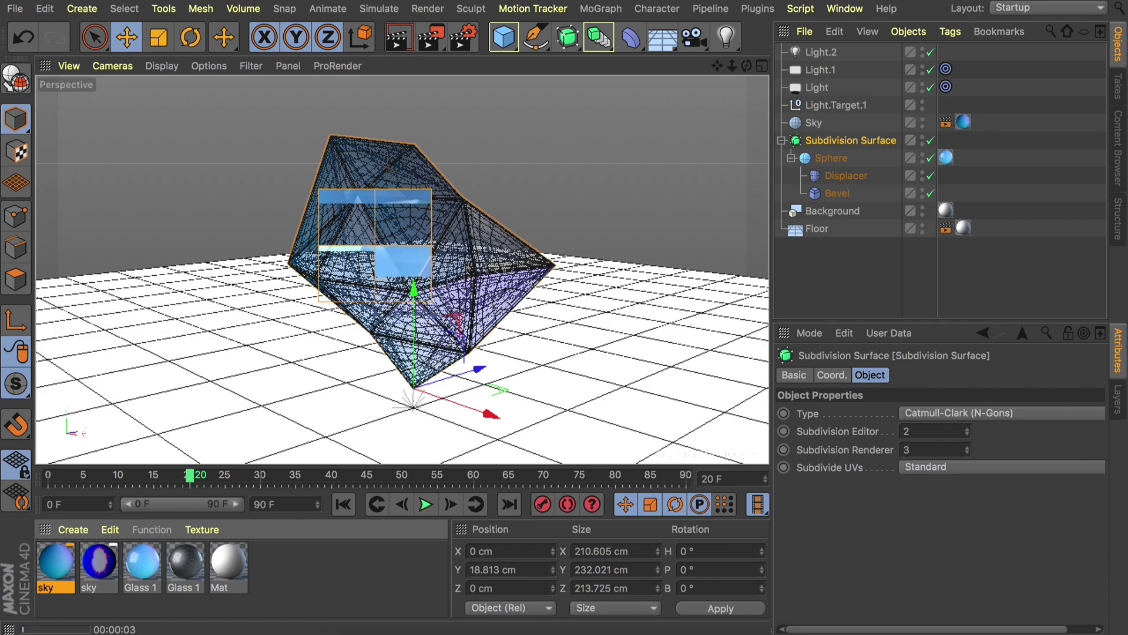